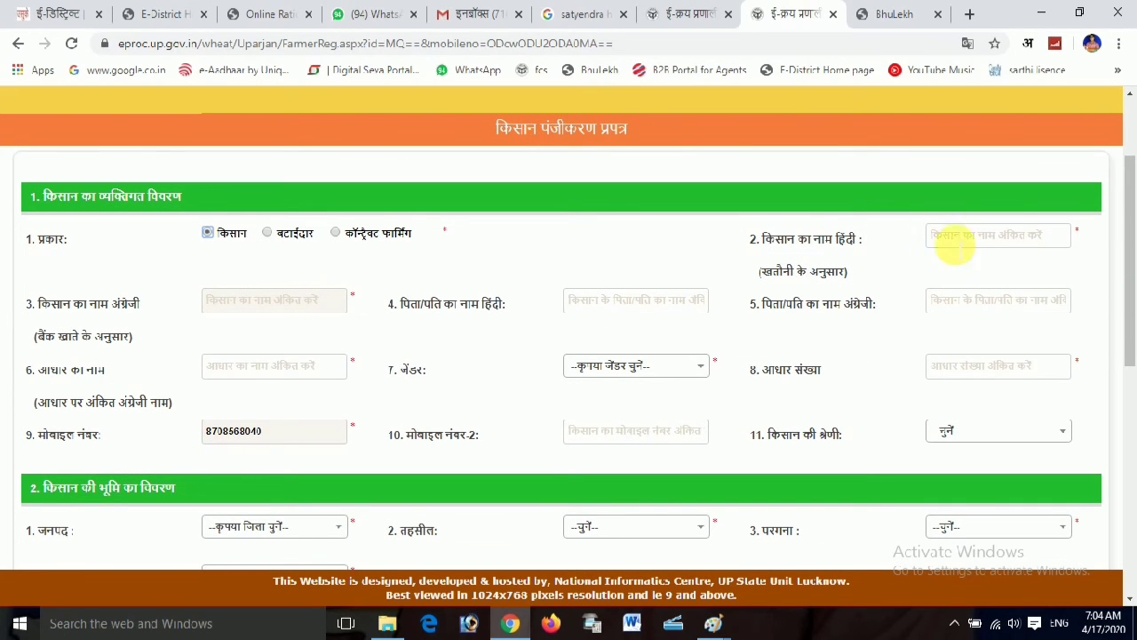
Enter the farmer's name and the father's name, transliterated into the Hindi name fields
{"action": "left_click", "coordinate": [977, 238]}
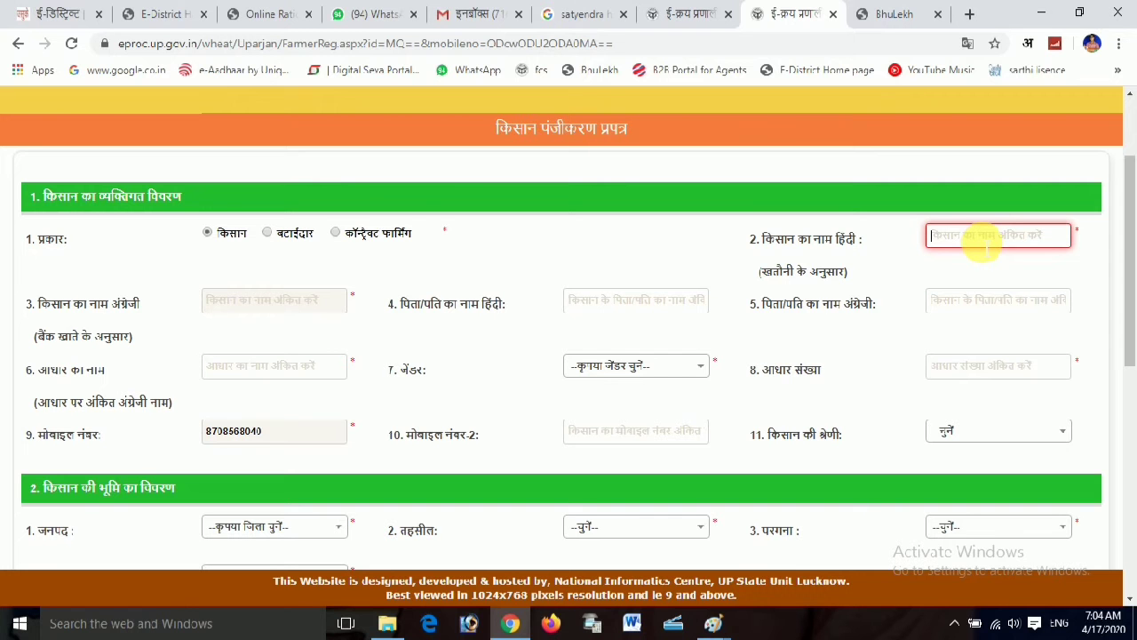
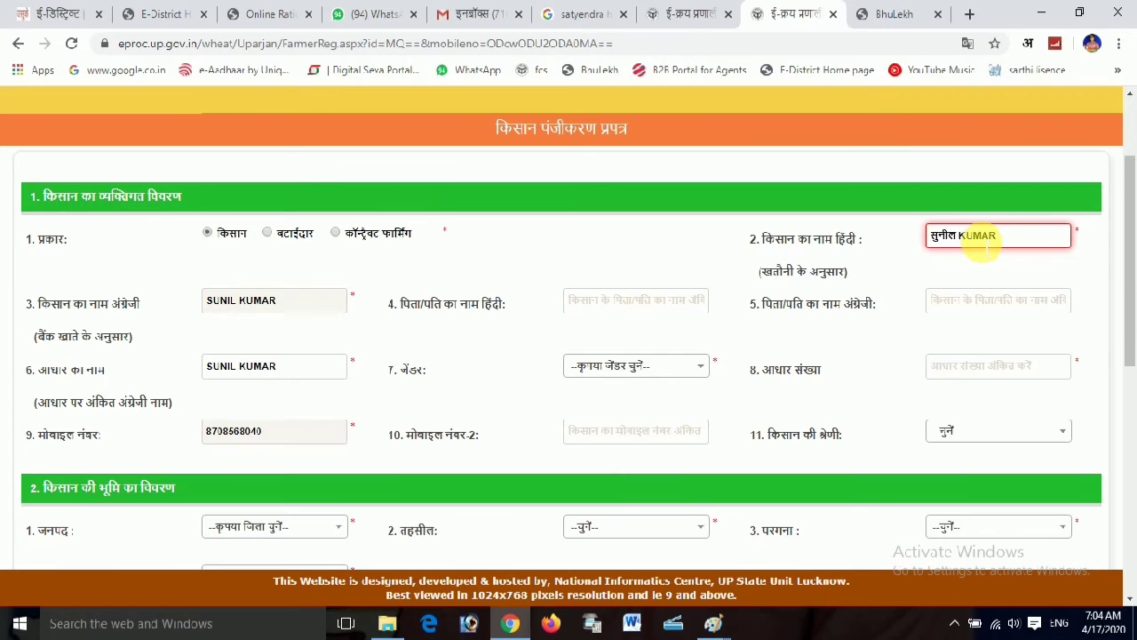
{"action": "left_click", "coordinate": [884, 259]}
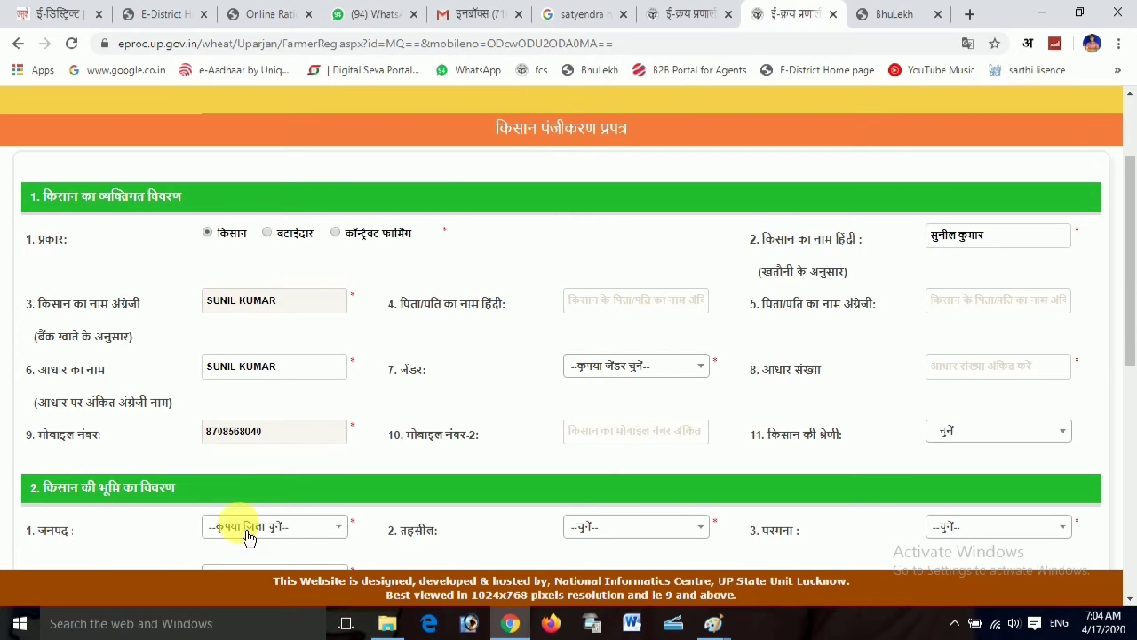
{"action": "left_click", "coordinate": [586, 308]}
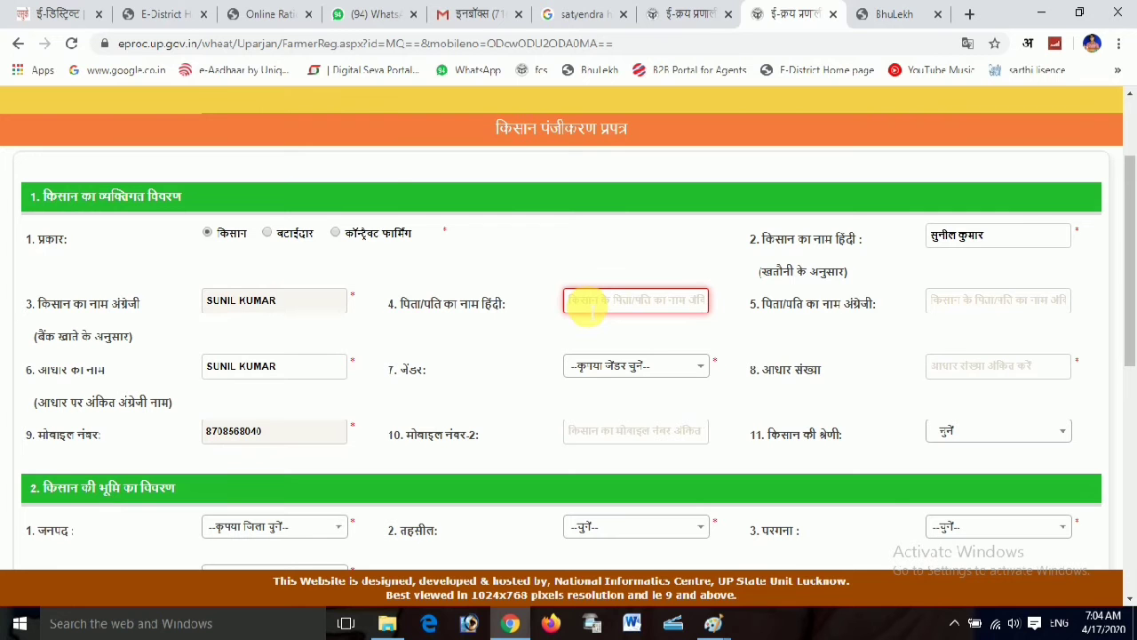
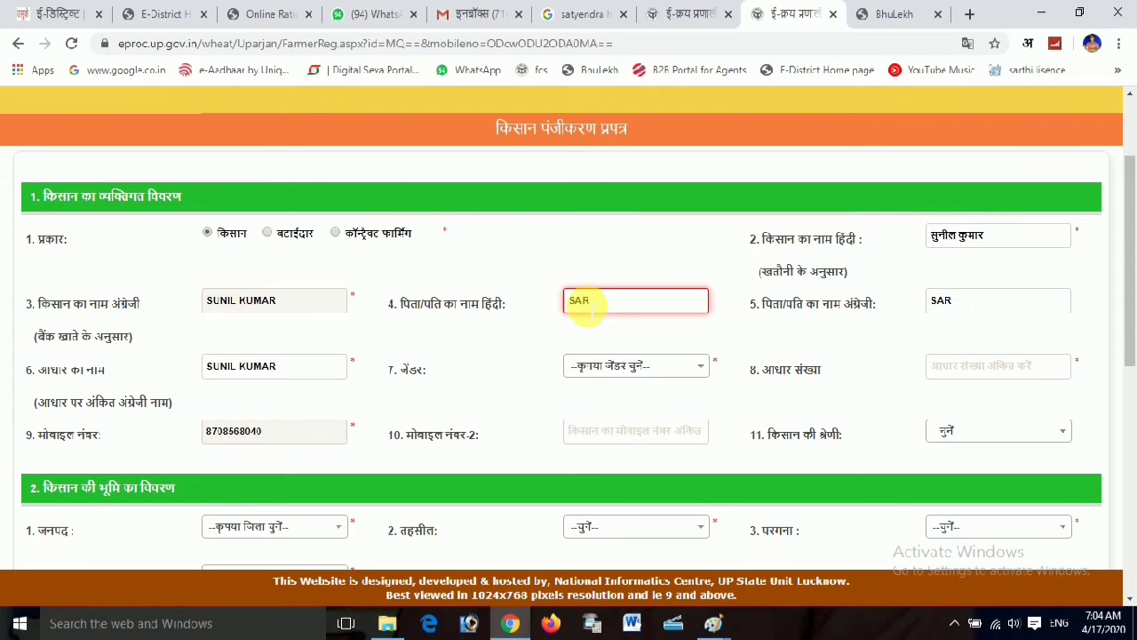
{"action": "left_click", "coordinate": [622, 396]}
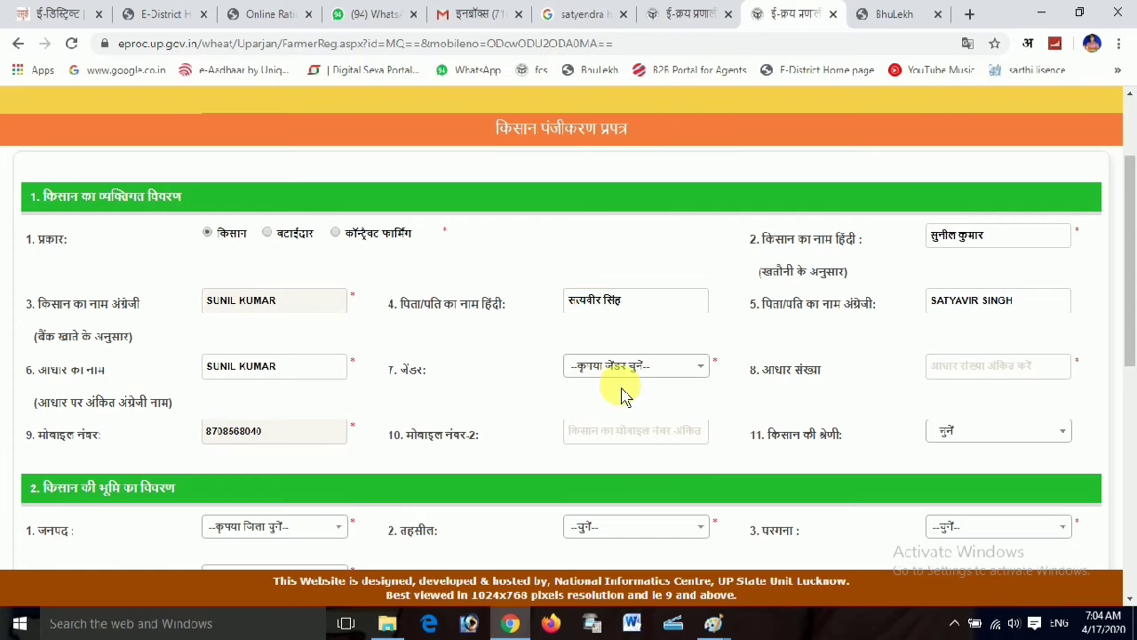
Set gender to पुरुष and enter the farmer's Aadhaar number
{"action": "left_click", "coordinate": [622, 367]}
{"action": "left_click", "coordinate": [592, 465]}
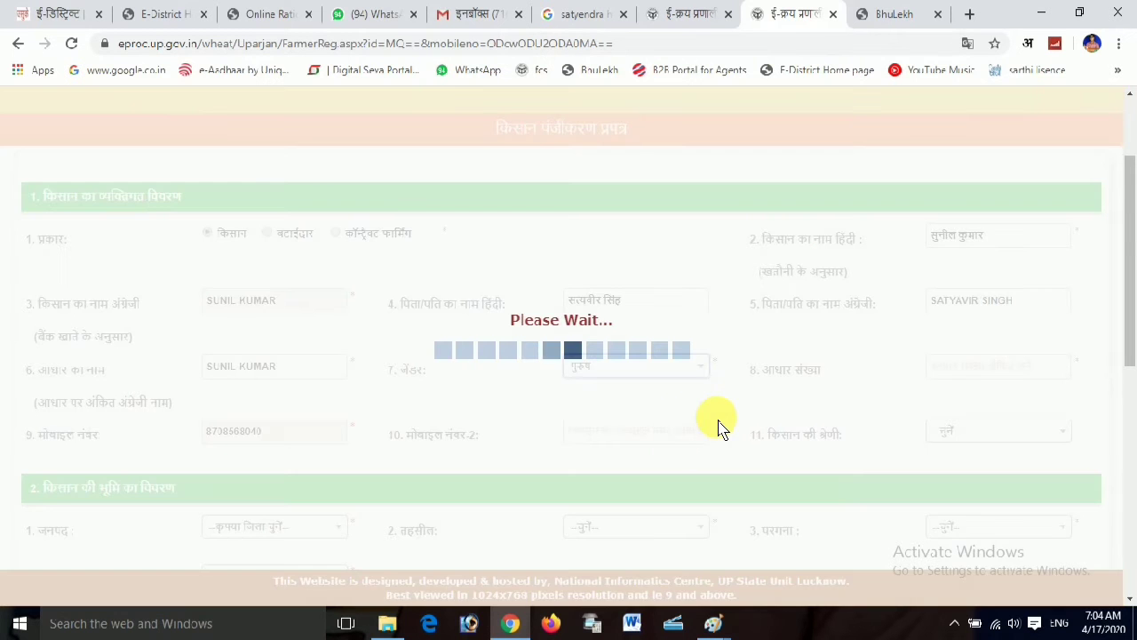
{"action": "left_click", "coordinate": [960, 367]}
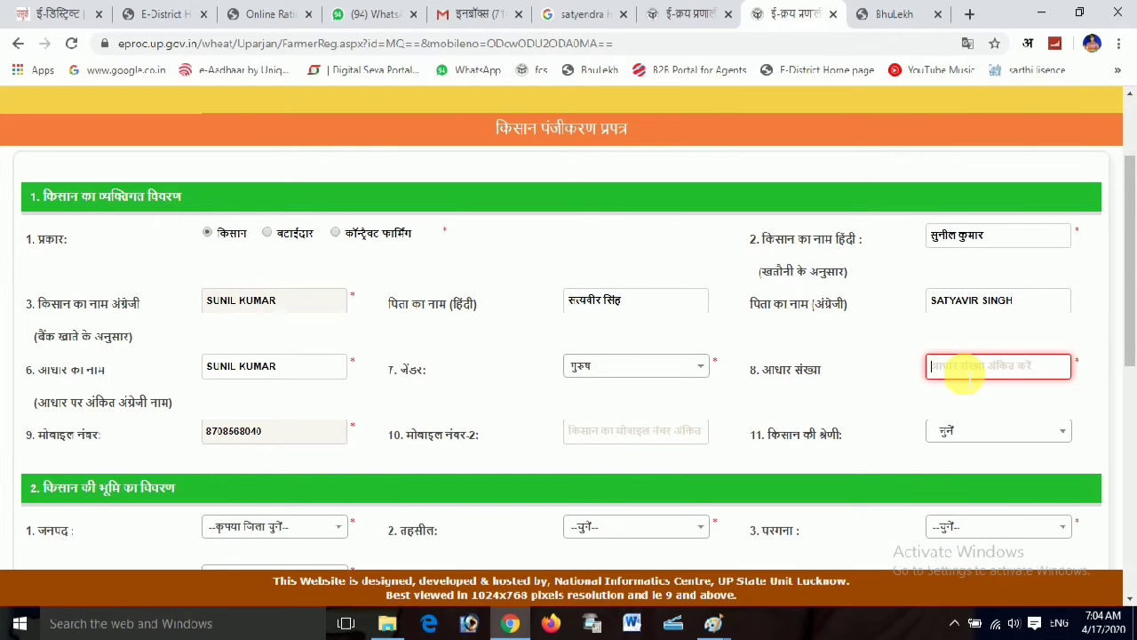
Set the farmer category to Others
{"action": "scroll", "coordinate": [997, 444], "scroll_direction": "down", "scroll_amount": 3}
{"action": "left_click", "coordinate": [634, 294]}
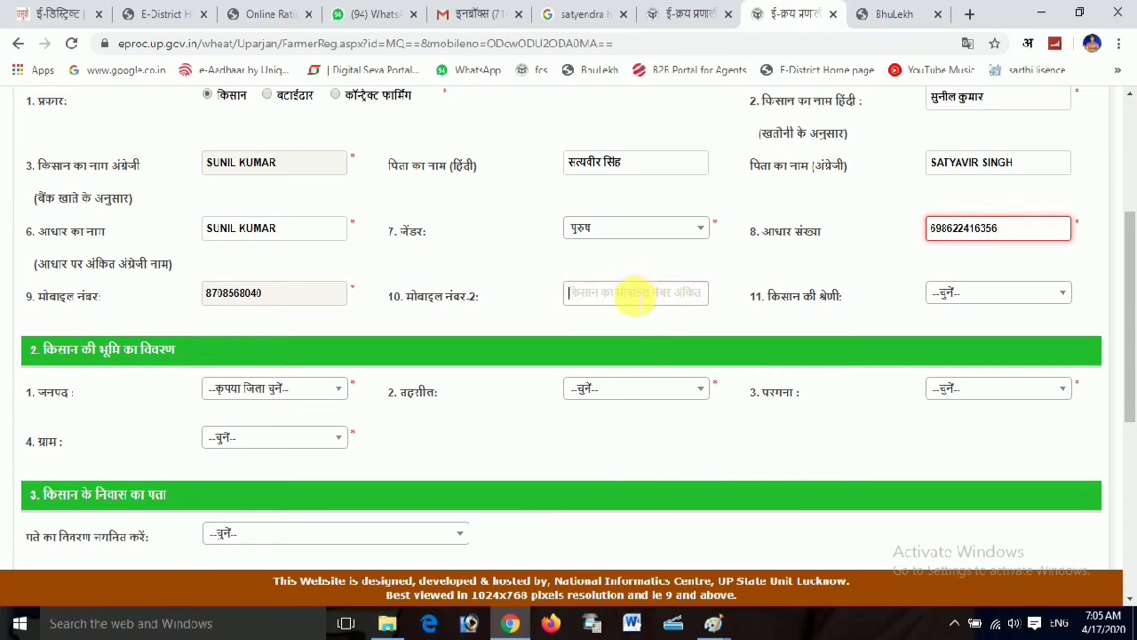
{"action": "left_click", "coordinate": [969, 292]}
{"action": "left_click", "coordinate": [970, 291]}
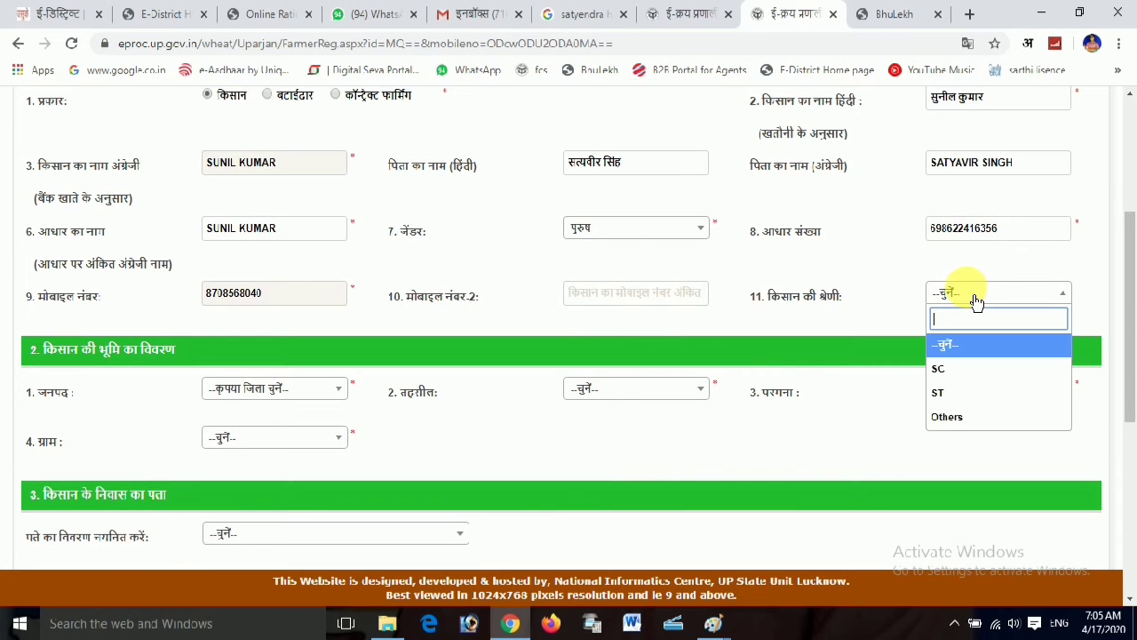
{"action": "left_click", "coordinate": [986, 416]}
Choose district जालौन and tehsil कालपी for the land location
{"action": "left_click", "coordinate": [278, 397]}
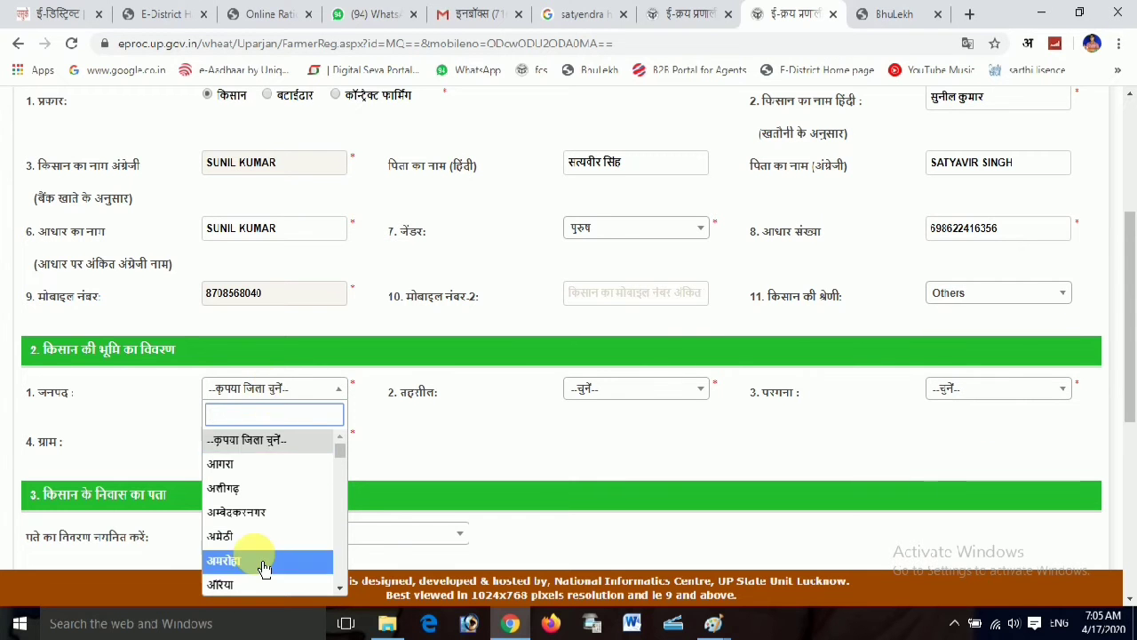
{"action": "scroll", "coordinate": [261, 555], "scroll_direction": "down", "scroll_amount": 5}
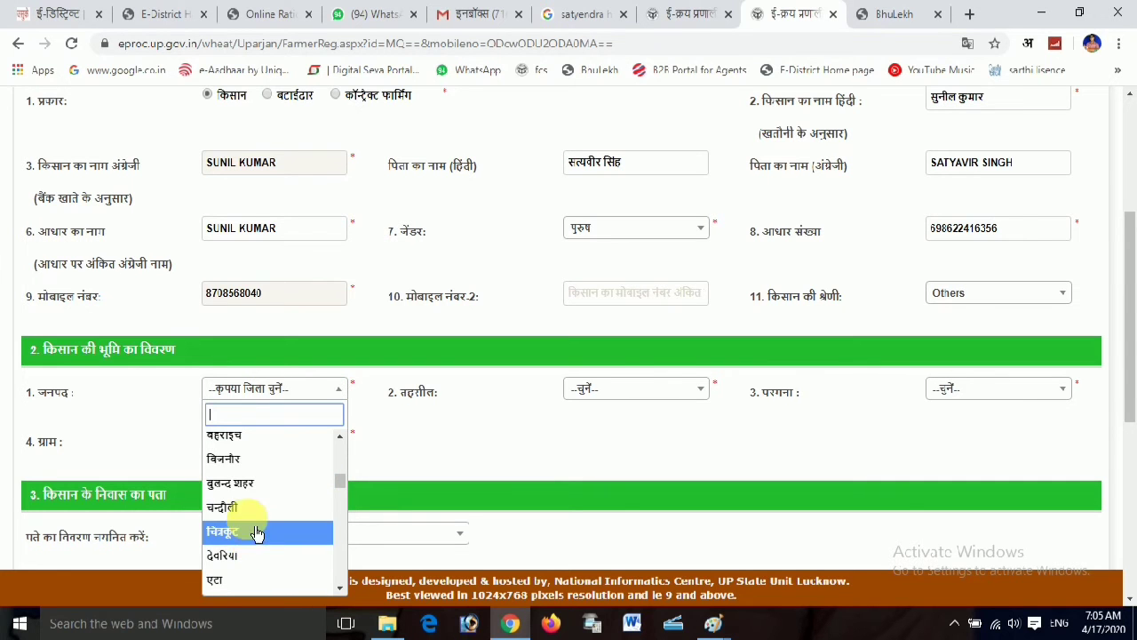
{"action": "scroll", "coordinate": [256, 529], "scroll_direction": "down", "scroll_amount": 2}
{"action": "scroll", "coordinate": [256, 527], "scroll_direction": "down", "scroll_amount": 4}
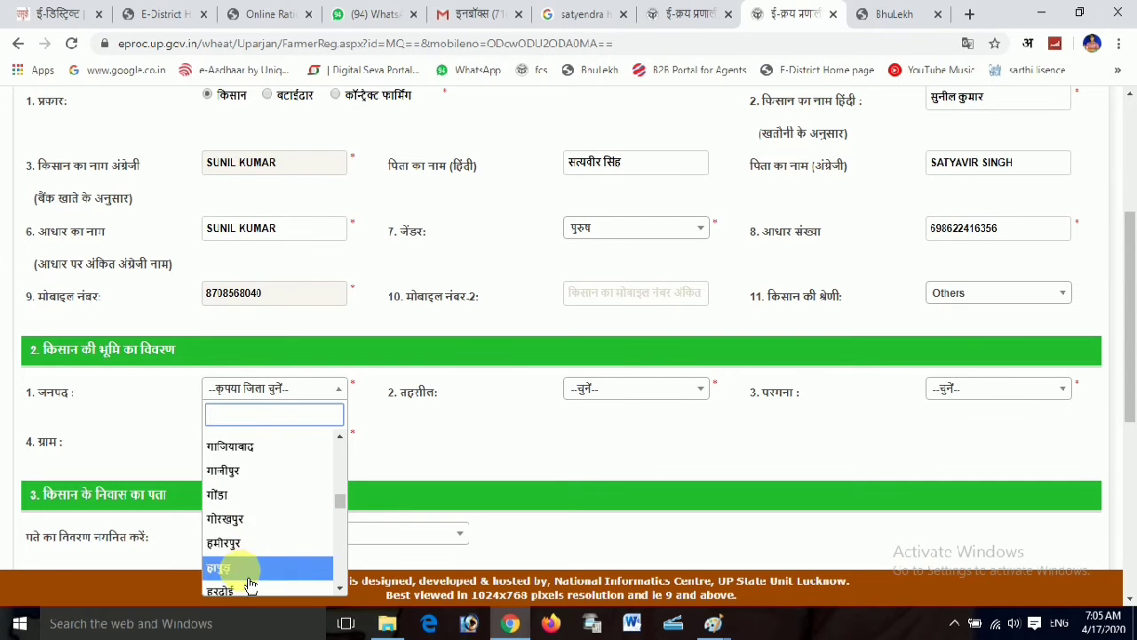
{"action": "left_click", "coordinate": [246, 503]}
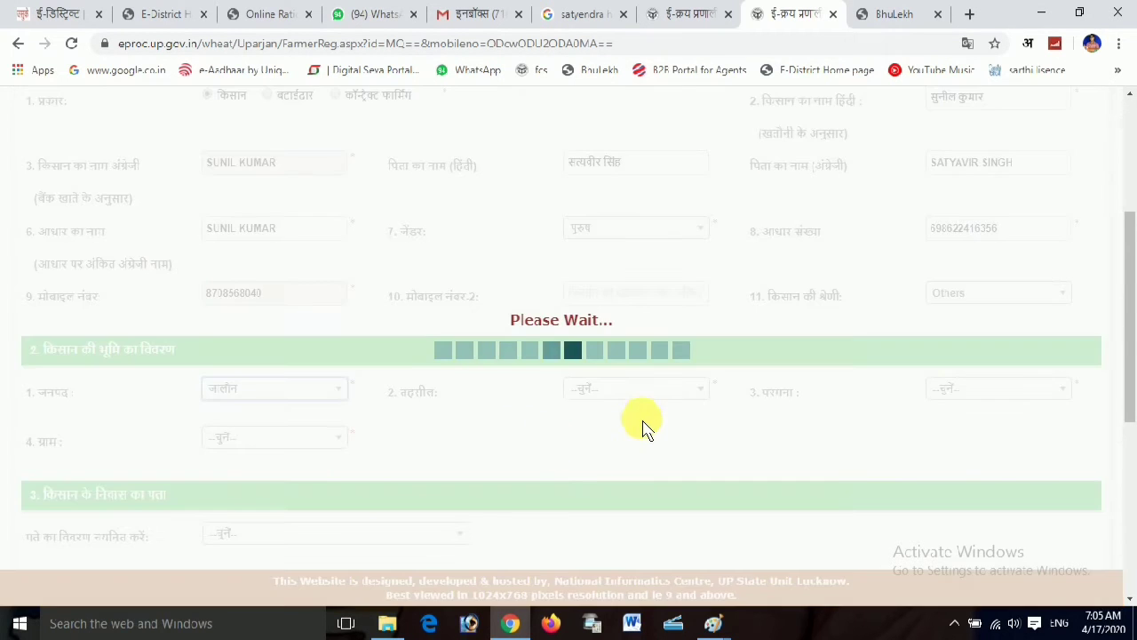
{"action": "left_click", "coordinate": [629, 391]}
{"action": "left_click", "coordinate": [607, 490]}
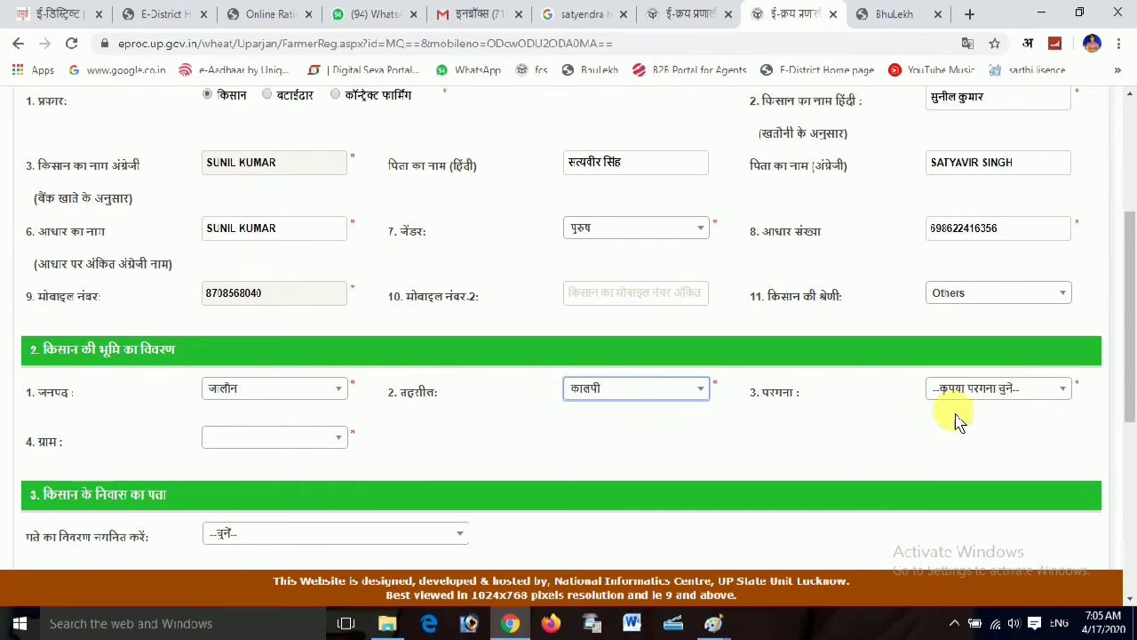
Choose pargana कालपी and village खुटमिली
{"action": "left_click", "coordinate": [1013, 389]}
{"action": "left_click", "coordinate": [966, 477]}
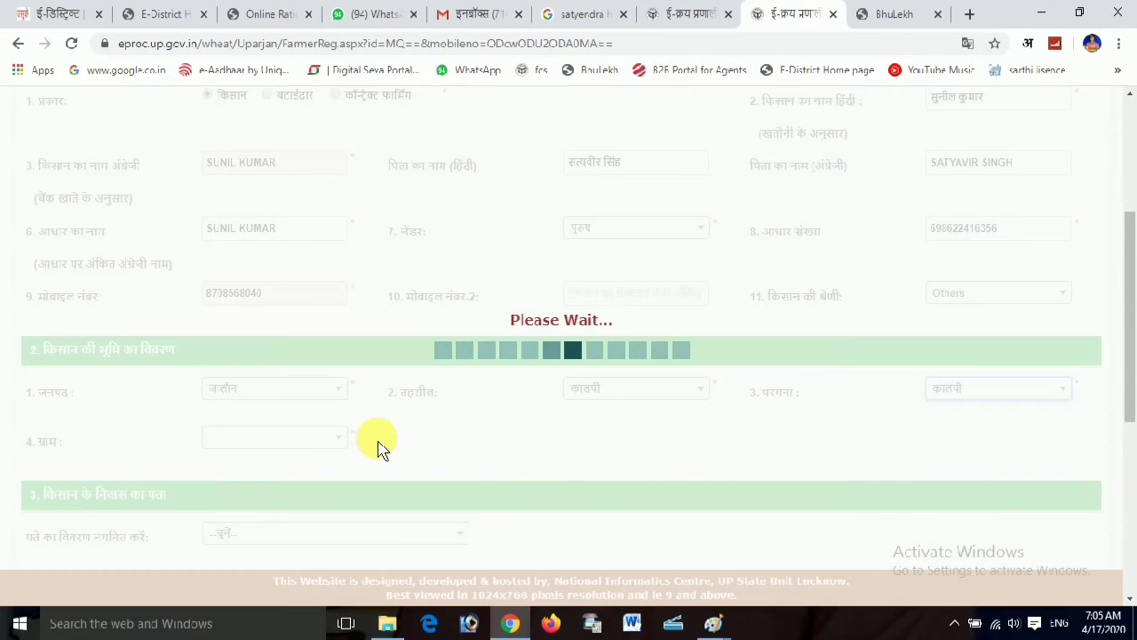
{"action": "left_click", "coordinate": [282, 447]}
{"action": "scroll", "coordinate": [255, 391], "scroll_direction": "down", "scroll_amount": 6}
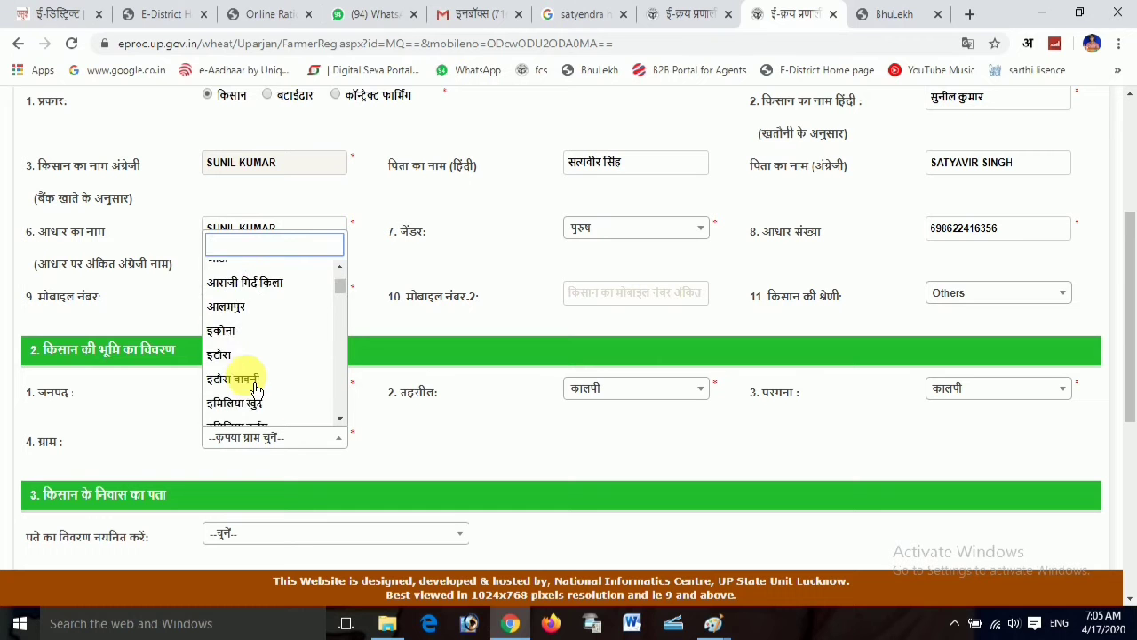
{"action": "scroll", "coordinate": [255, 391], "scroll_direction": "down", "scroll_amount": 4}
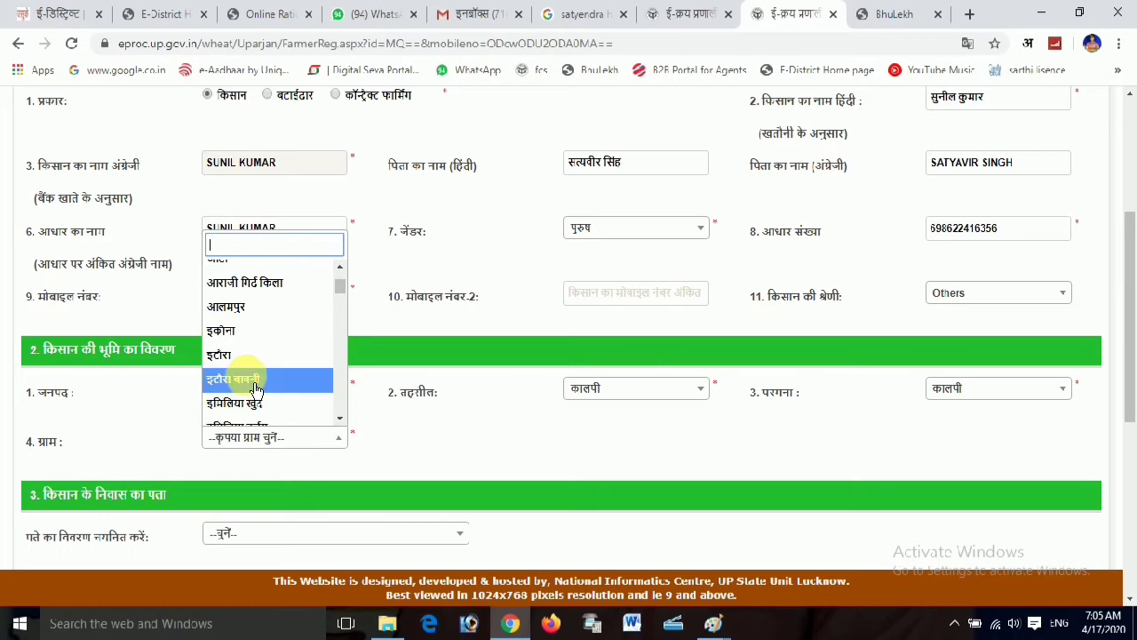
{"action": "scroll", "coordinate": [256, 391], "scroll_direction": "down", "scroll_amount": 6}
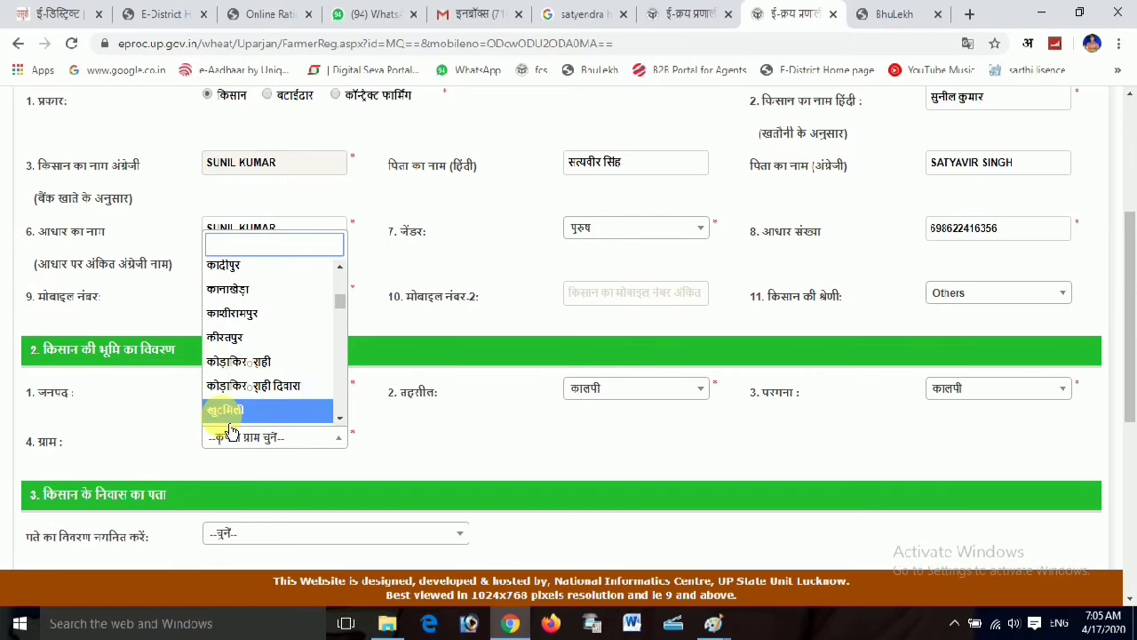
{"action": "left_click", "coordinate": [229, 410]}
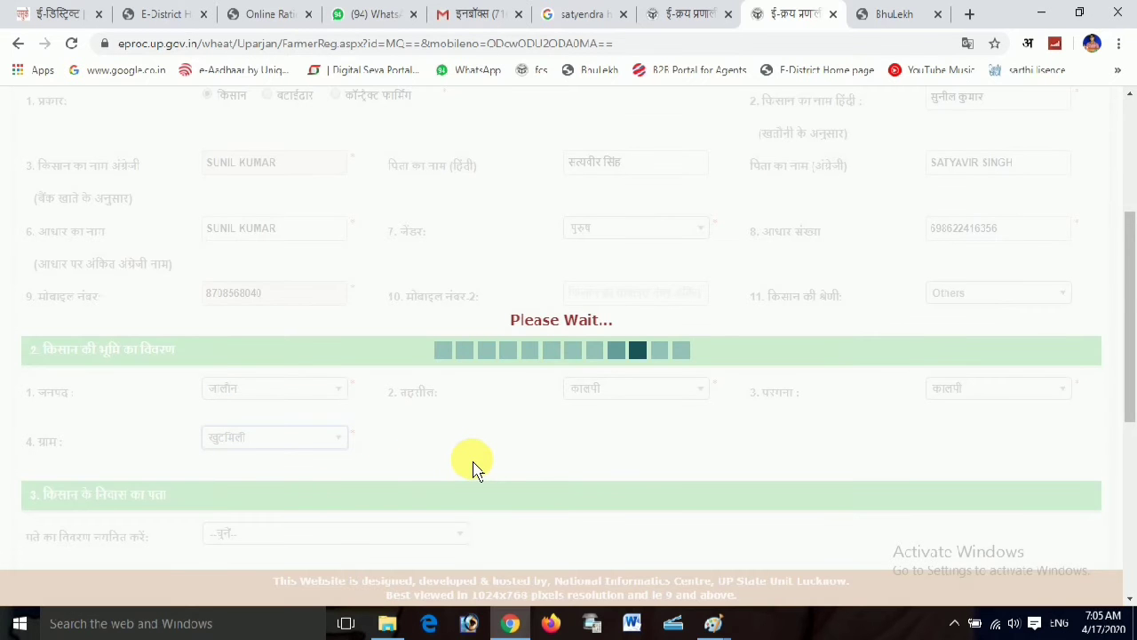
{"action": "left_click", "coordinate": [609, 444]}
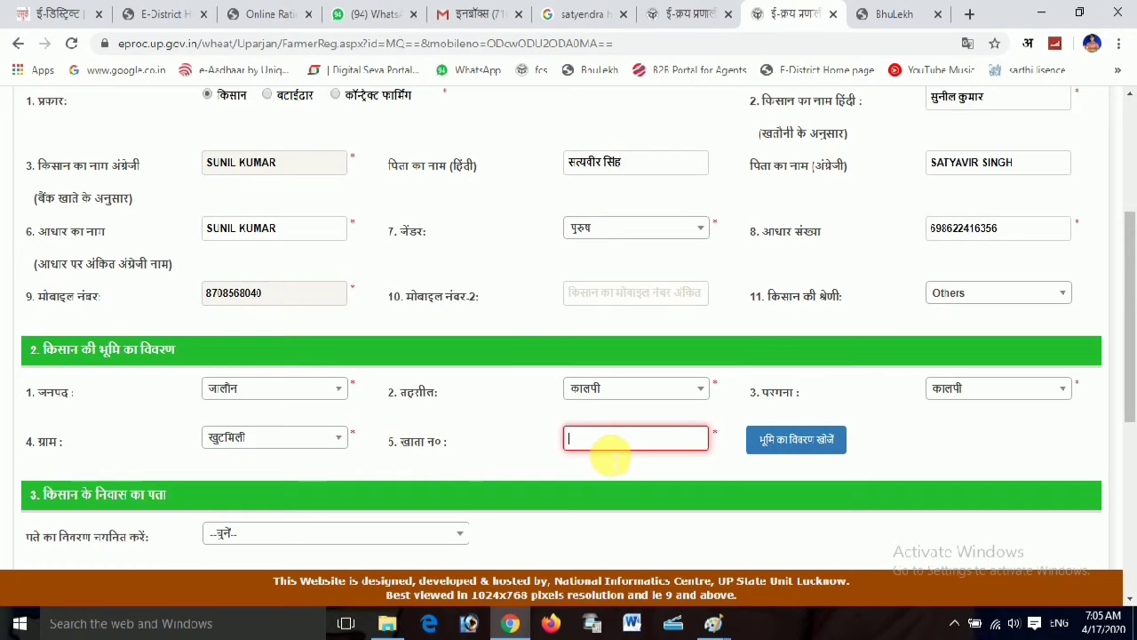
Enter the khata number, look up its land records and pick the matching record
{"action": "type", "text": "00188"}
{"action": "left_click", "coordinate": [814, 441]}
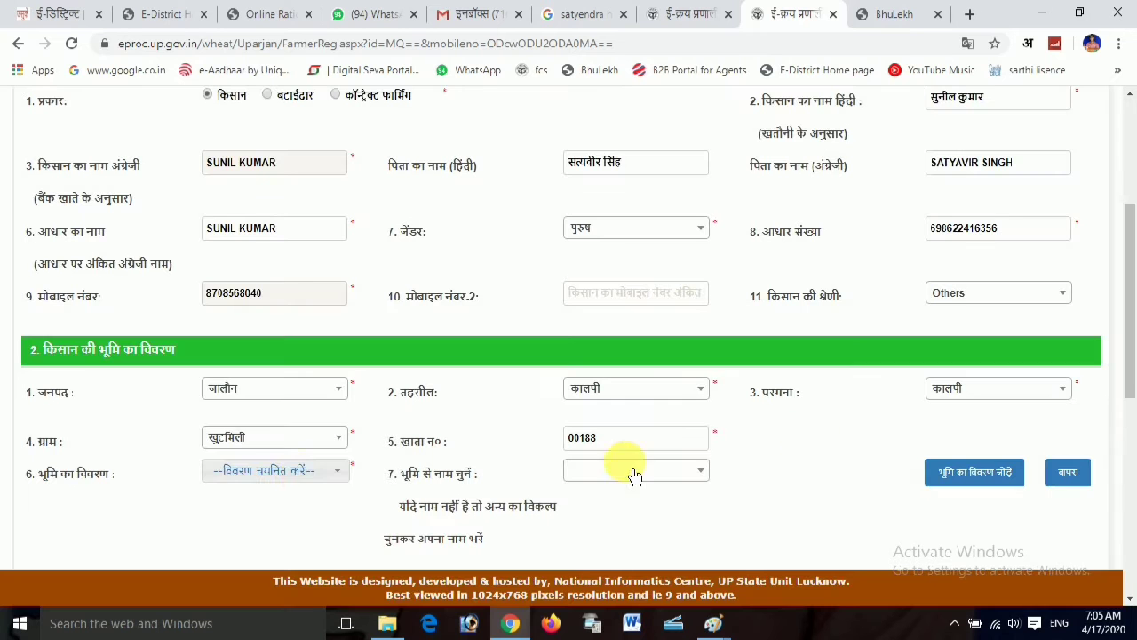
{"action": "left_click", "coordinate": [278, 480]}
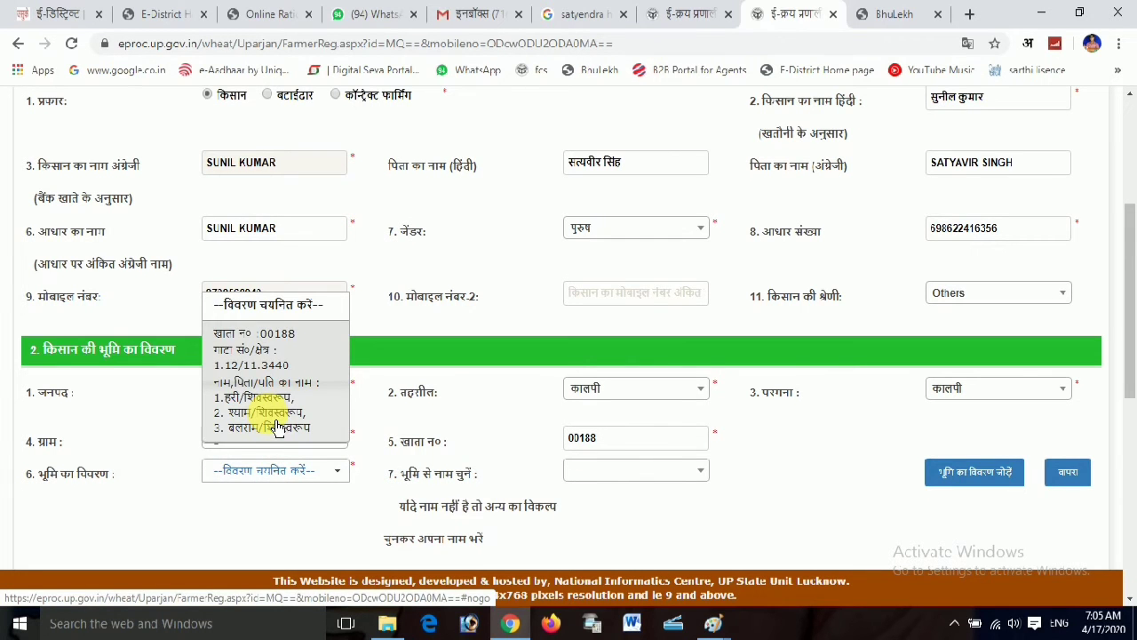
{"action": "left_click", "coordinate": [278, 427]}
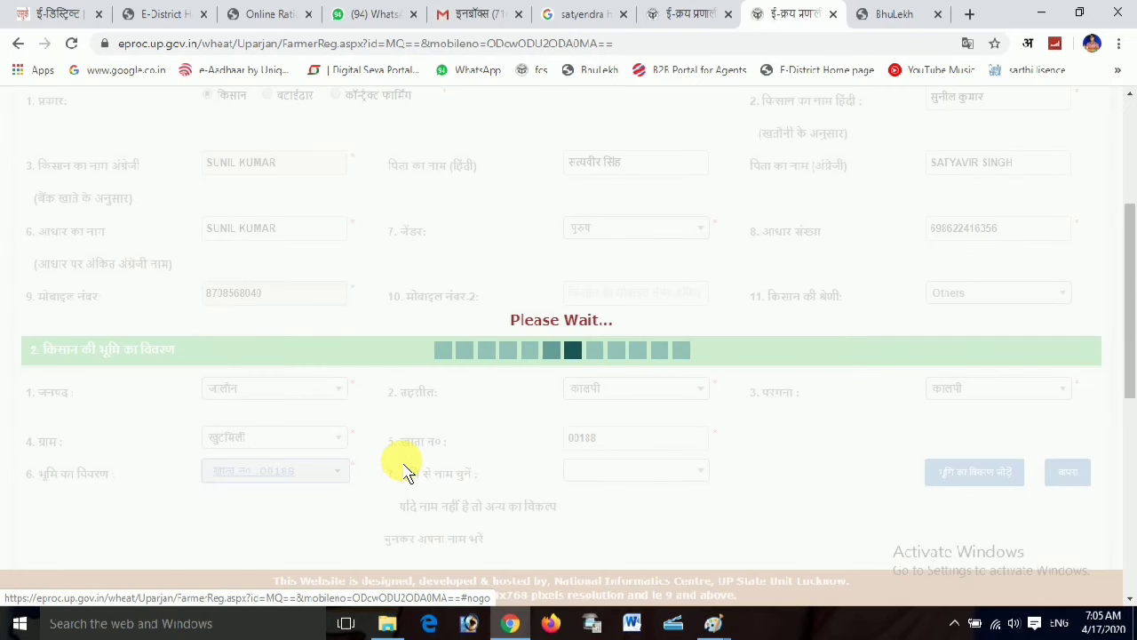
Choose अन्य as the land-record name, type the farmer's name, and add the land holding
{"action": "left_click", "coordinate": [646, 470]}
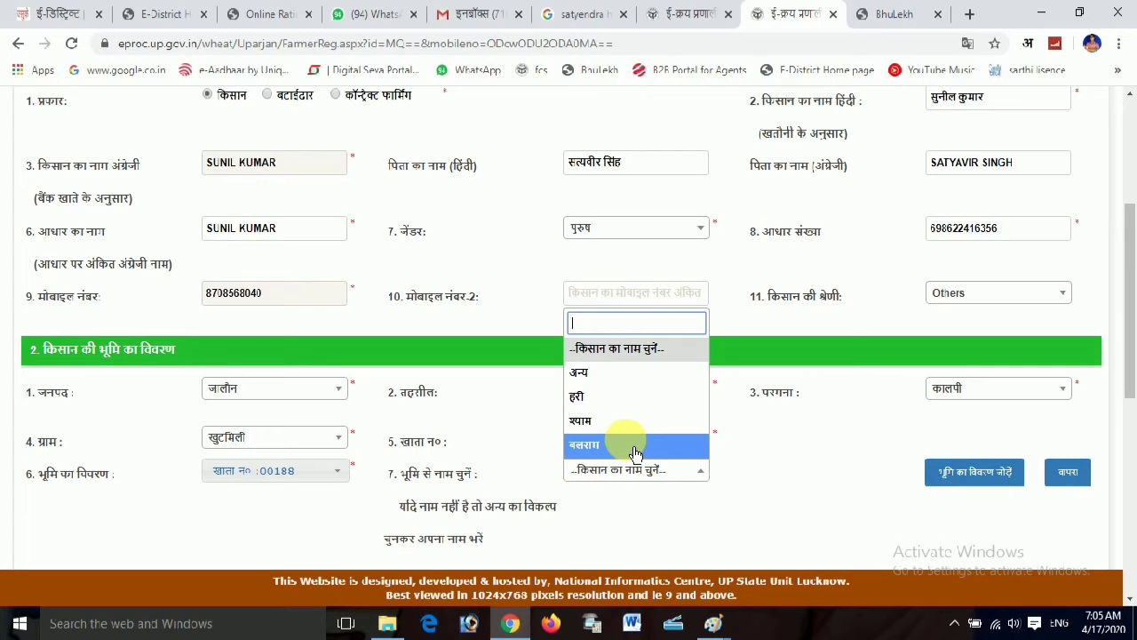
{"action": "scroll", "coordinate": [636, 454], "scroll_direction": "down", "scroll_amount": 2}
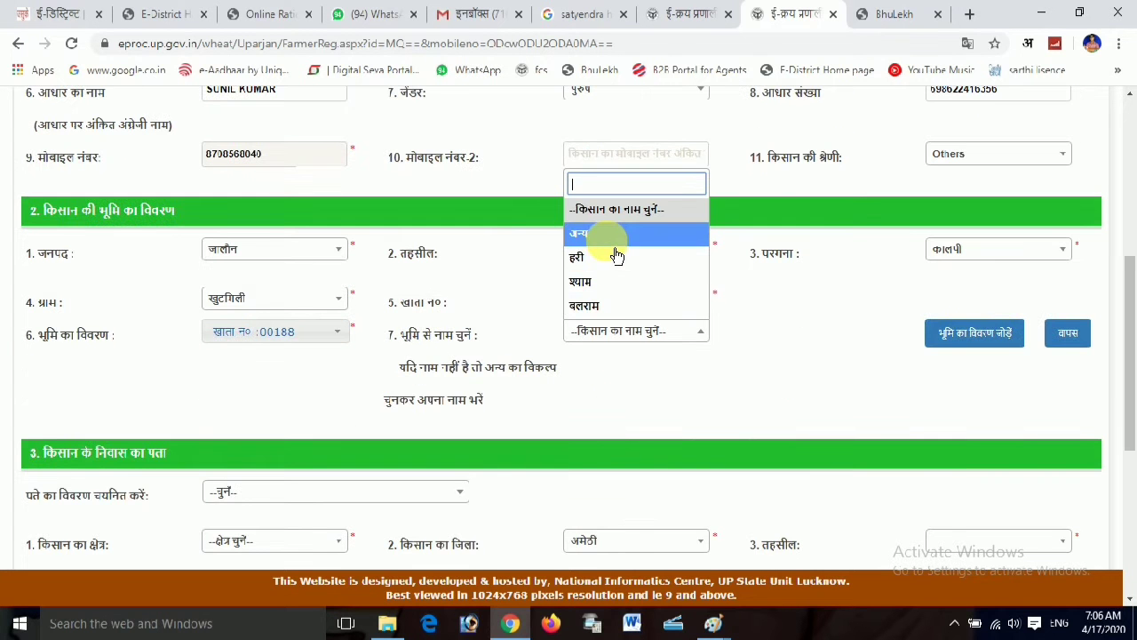
{"action": "left_click", "coordinate": [608, 234]}
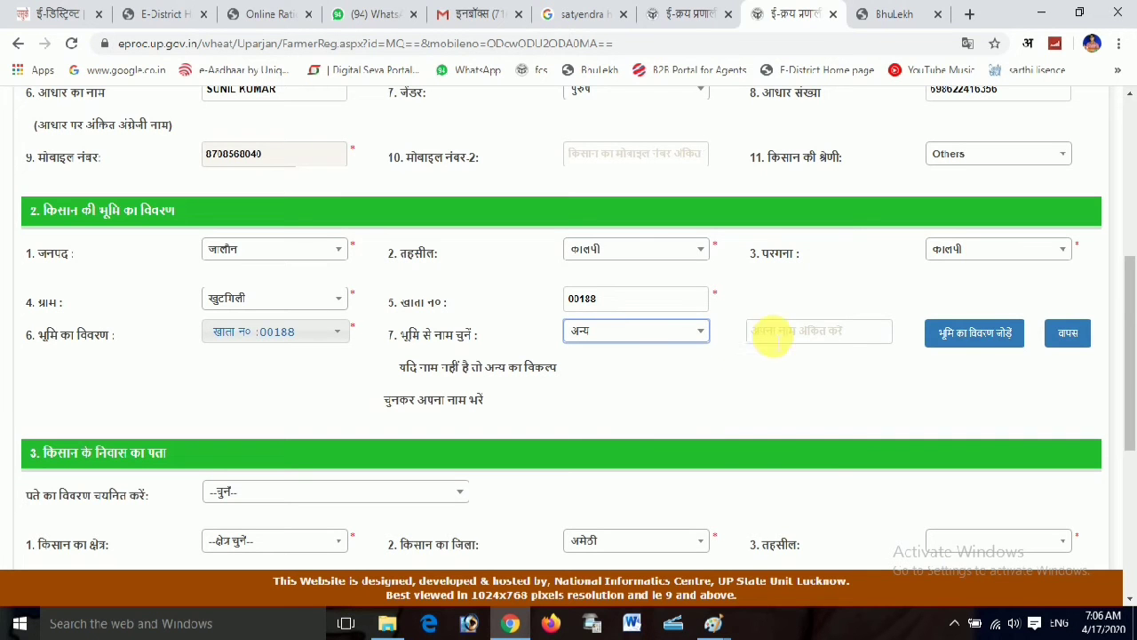
{"action": "left_click", "coordinate": [771, 334]}
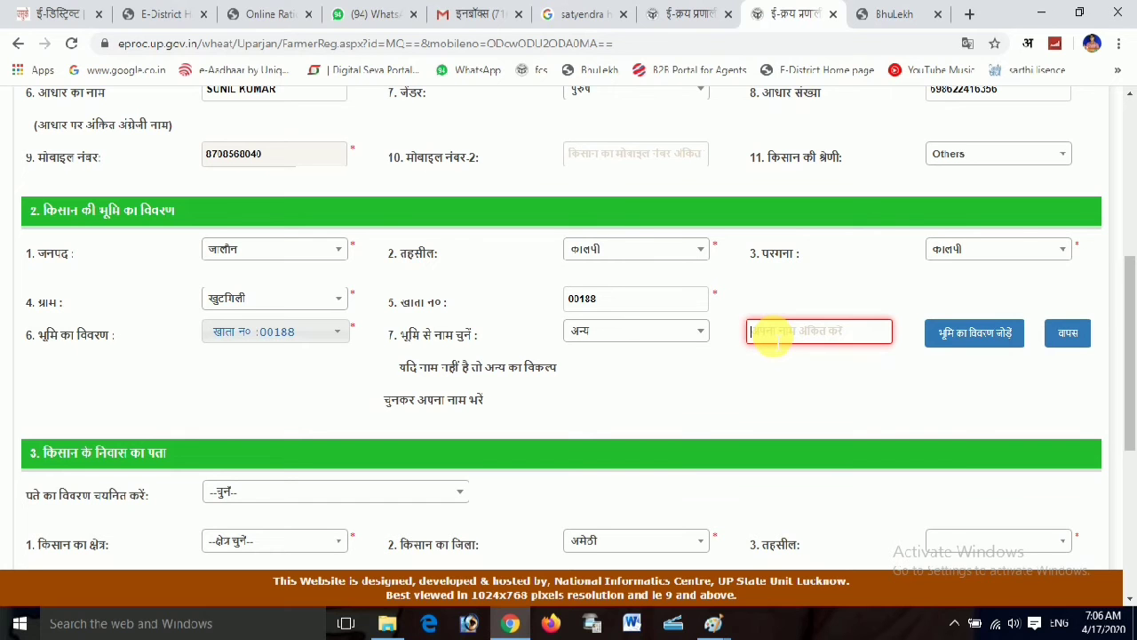
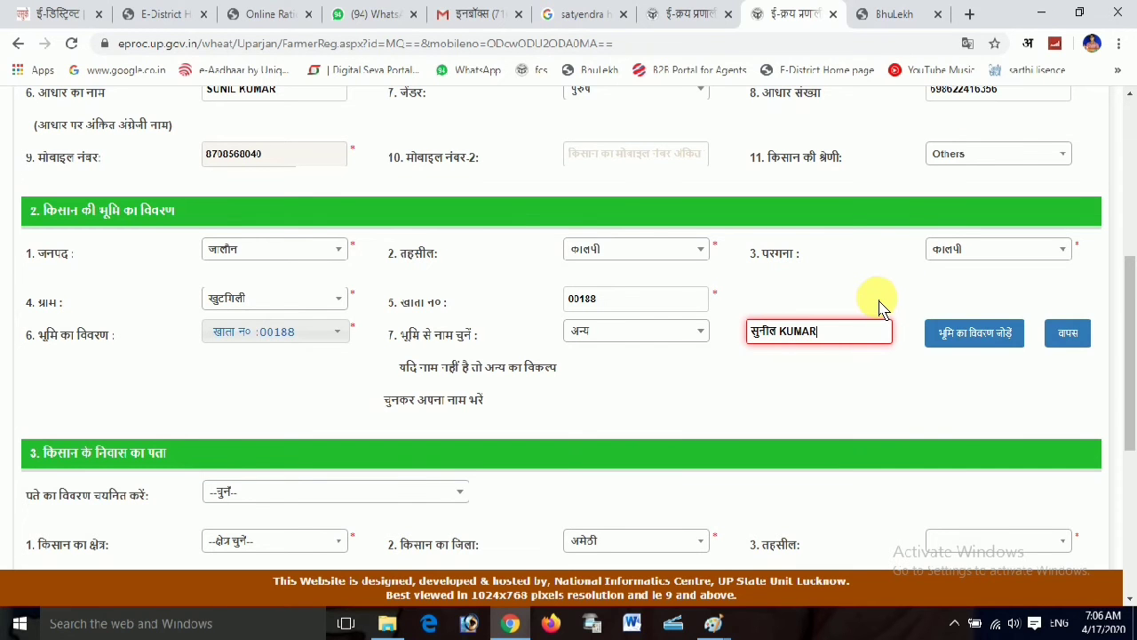
{"action": "left_click", "coordinate": [966, 349]}
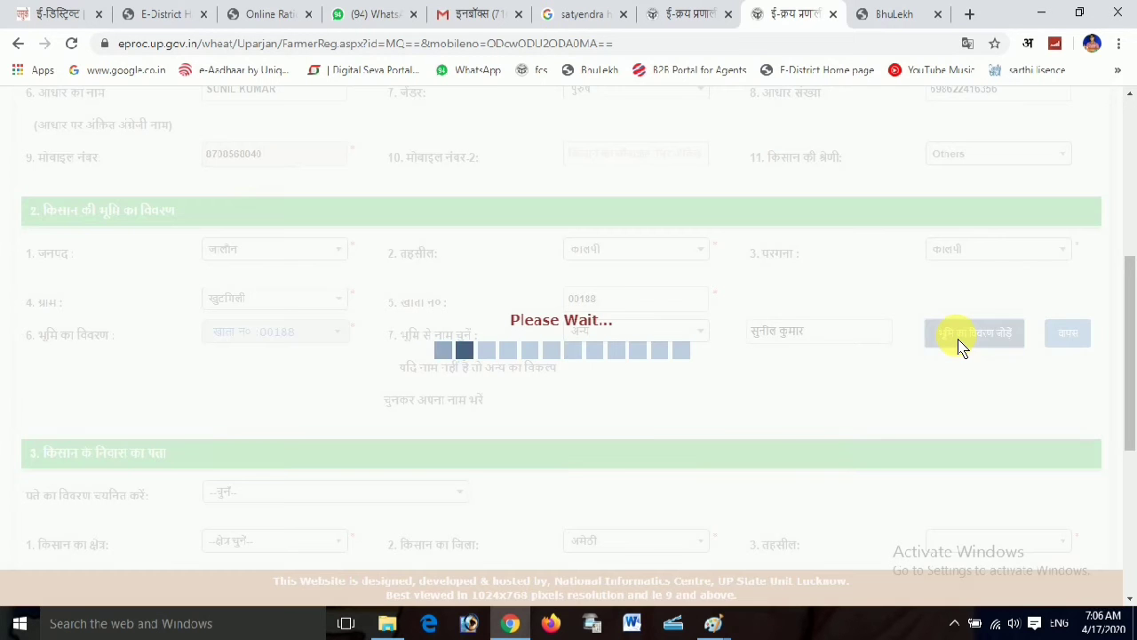
Scroll down to the land-details table showing the khata with 11.34400 hectares total area
{"action": "scroll", "coordinate": [487, 442], "scroll_direction": "down", "scroll_amount": 2}
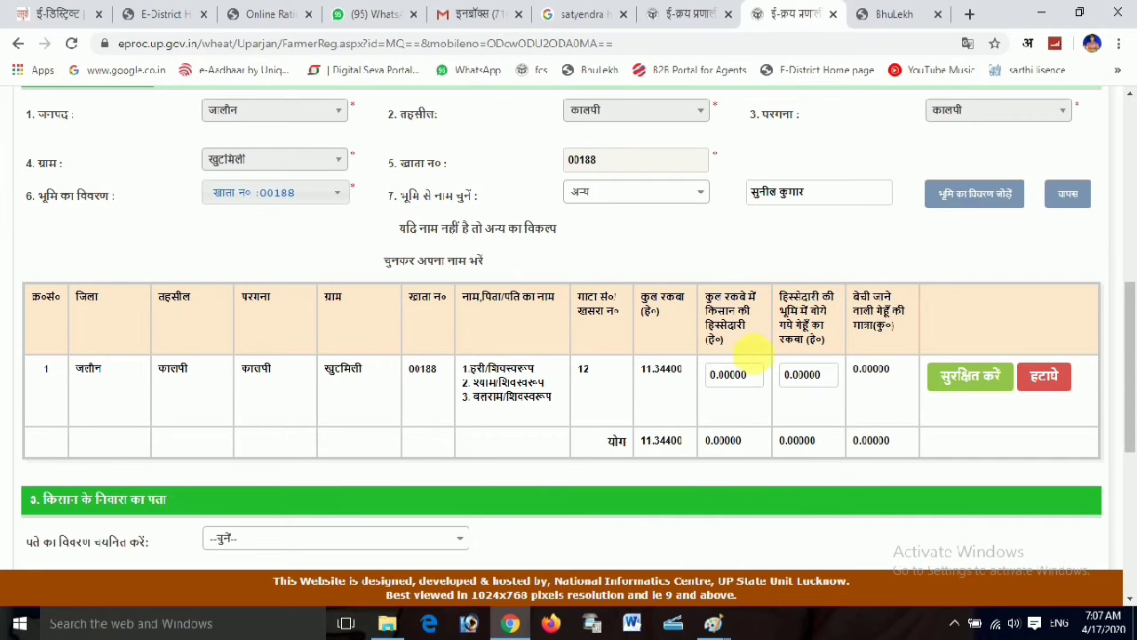
Type a trial value into the khata row's share-of-total-area field, then clear it
{"action": "left_click", "coordinate": [719, 381]}
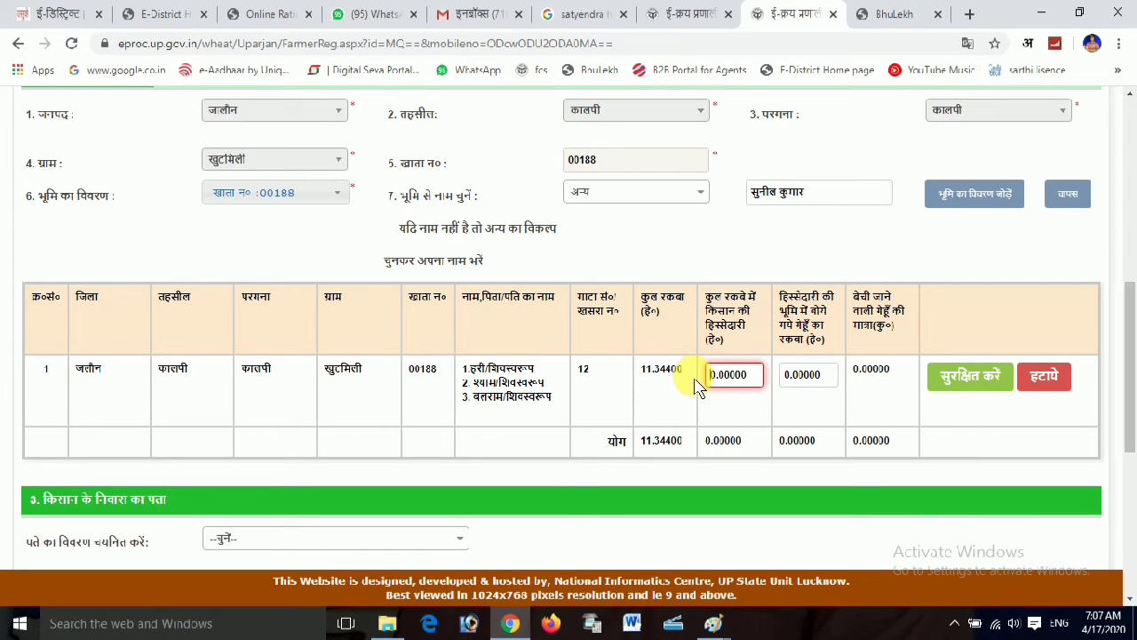
{"action": "key", "text": "Delete"}
{"action": "type", "text": "5"}
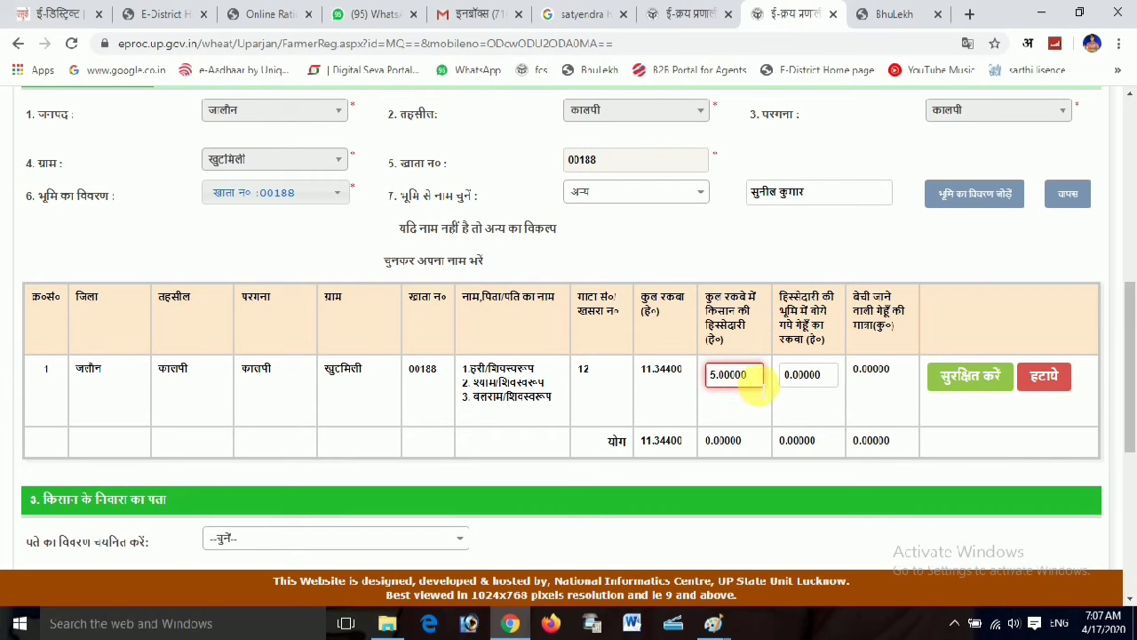
{"action": "key", "text": "BackSpace"}
{"action": "key", "text": "BackSpace"}
{"action": "key", "text": "BackSpace"}
{"action": "key", "text": "BackSpace"}
{"action": "key", "text": "BackSpace"}
{"action": "type", "text": "351220"}
{"action": "left_click_drag", "start_coordinate": [753, 377], "coordinate": [697, 378]}
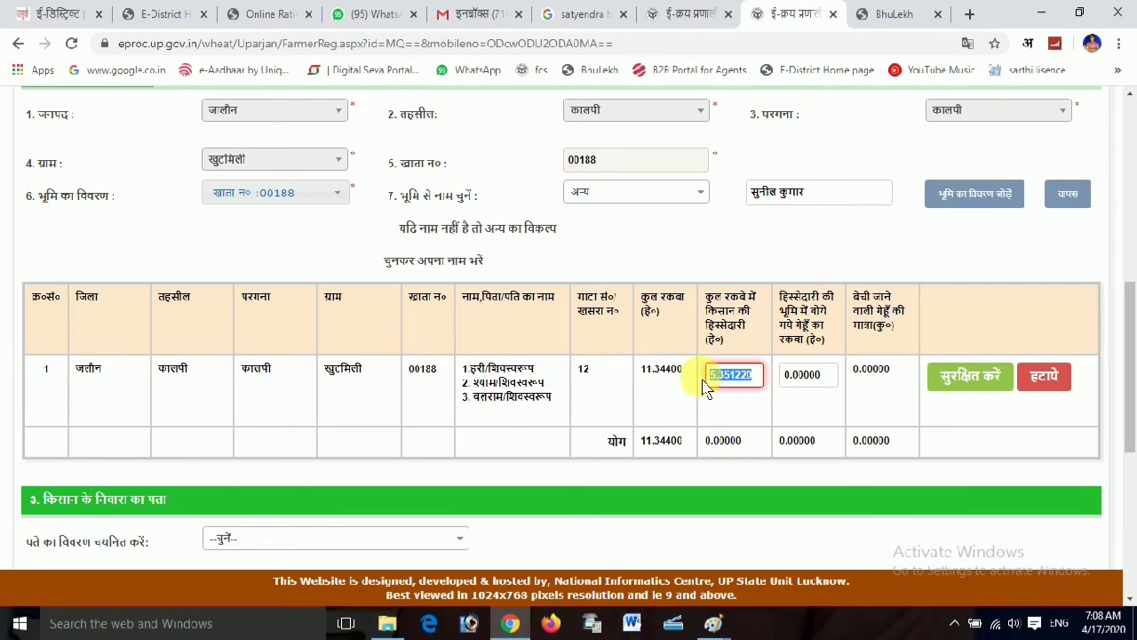
{"action": "key", "text": "BackSpace"}
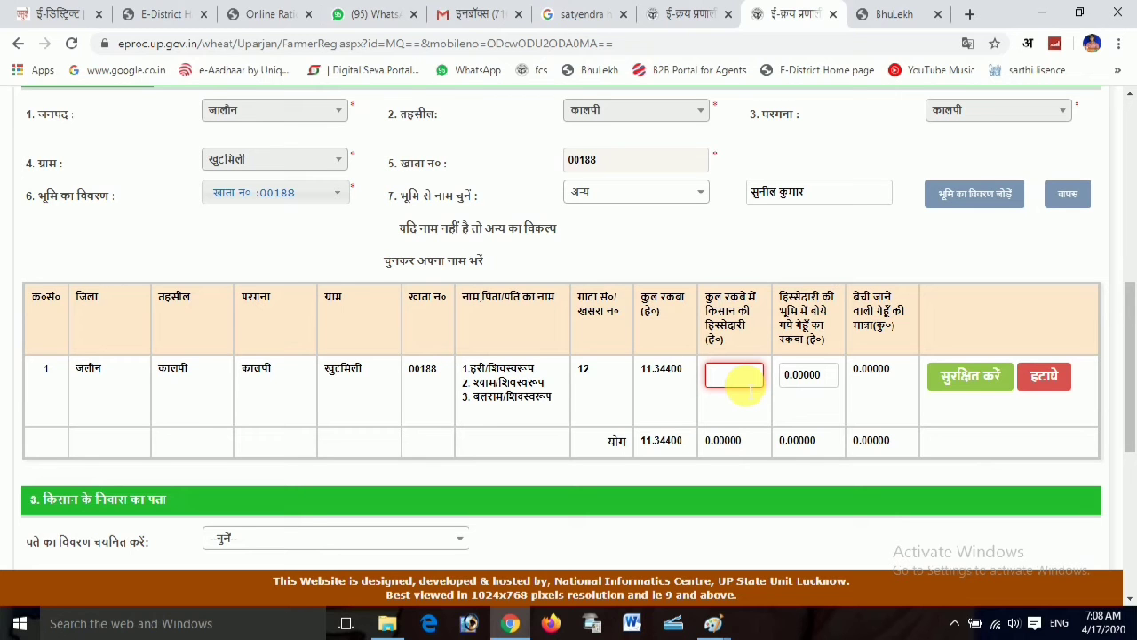
Enter 6.1772 as the share and paste it into the wheat-sown area field
{"action": "type", "text": "6.1772"}
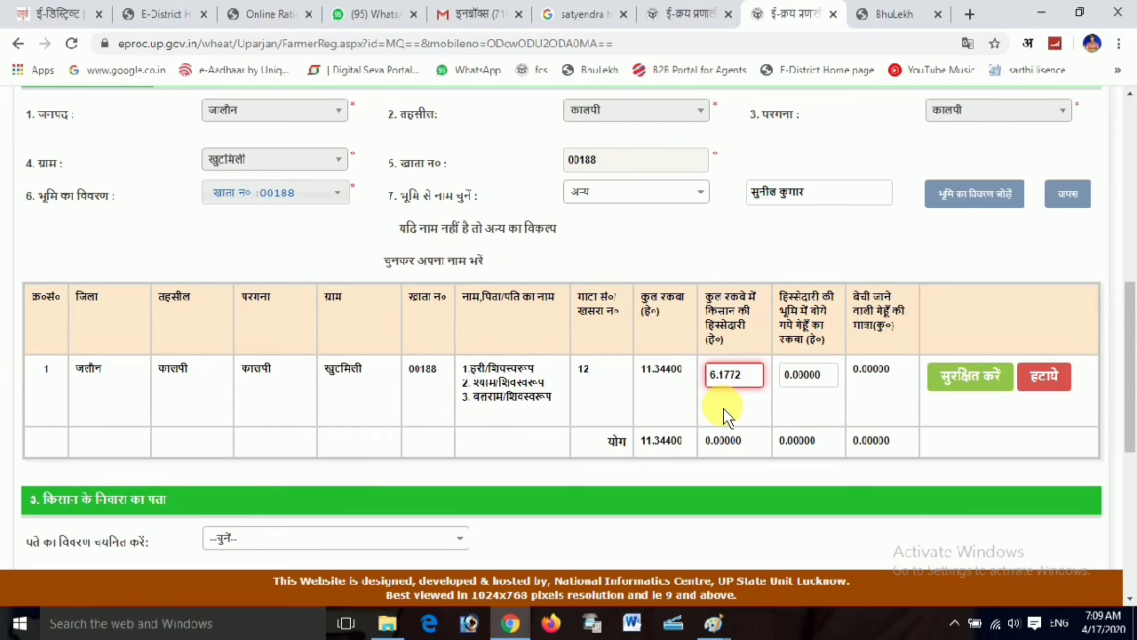
{"action": "double_click", "coordinate": [725, 377]}
{"action": "left_click_drag", "start_coordinate": [724, 390], "coordinate": [715, 388]}
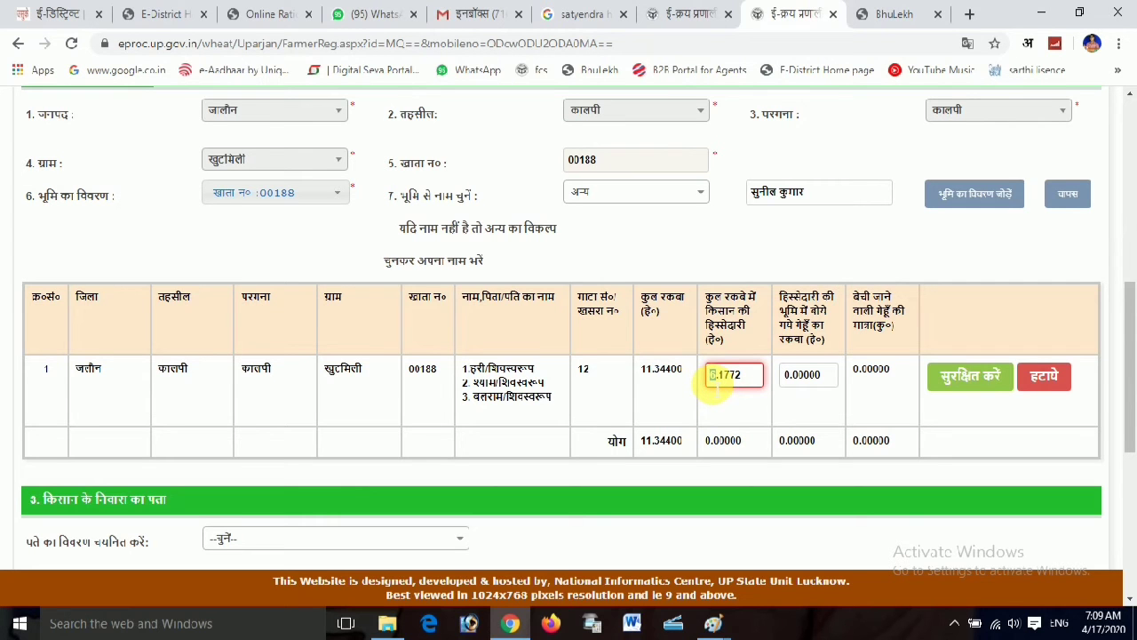
{"action": "left_click_drag", "start_coordinate": [760, 376], "coordinate": [708, 389]}
{"action": "key", "text": "ctrl+c"}
{"action": "left_click", "coordinate": [775, 385]}
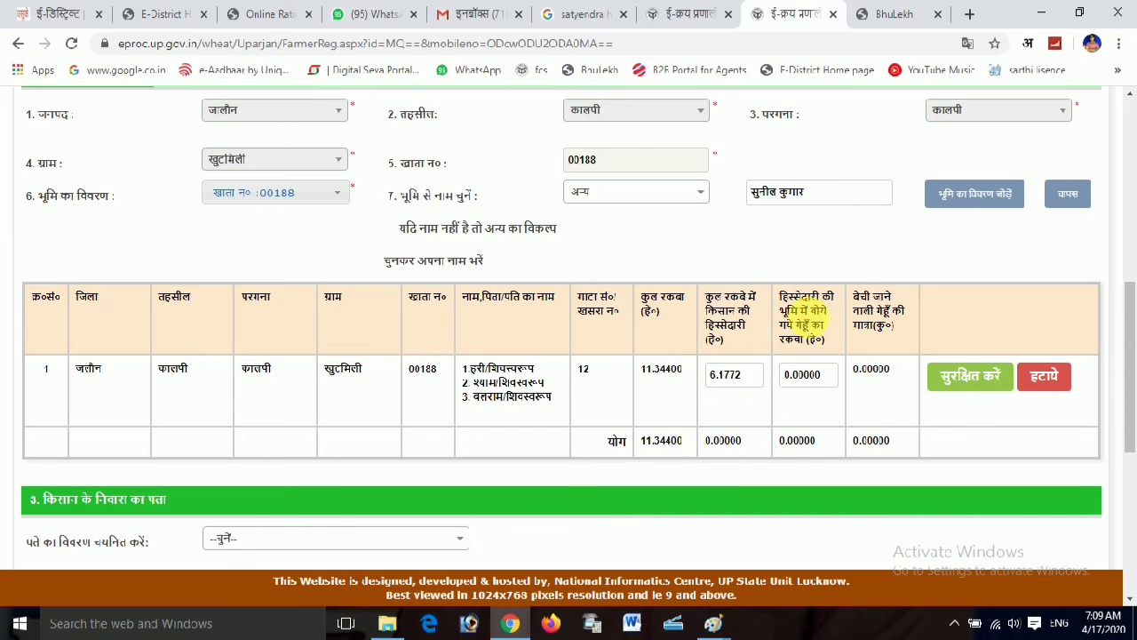
{"action": "left_click_drag", "start_coordinate": [827, 380], "coordinate": [753, 384]}
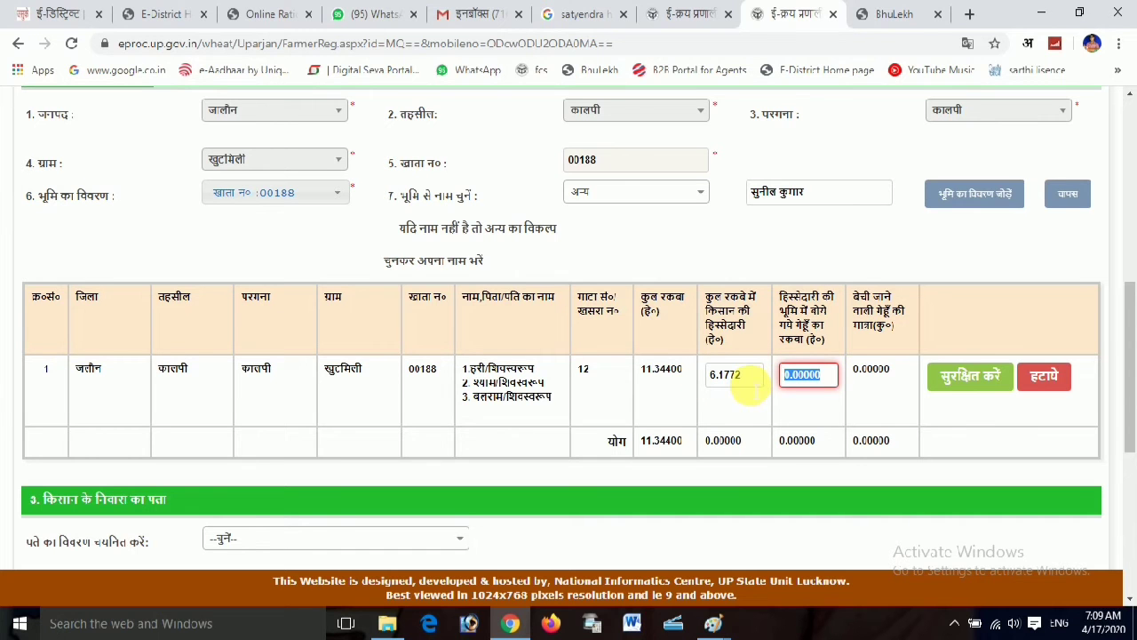
{"action": "key", "text": "ctrl+v"}
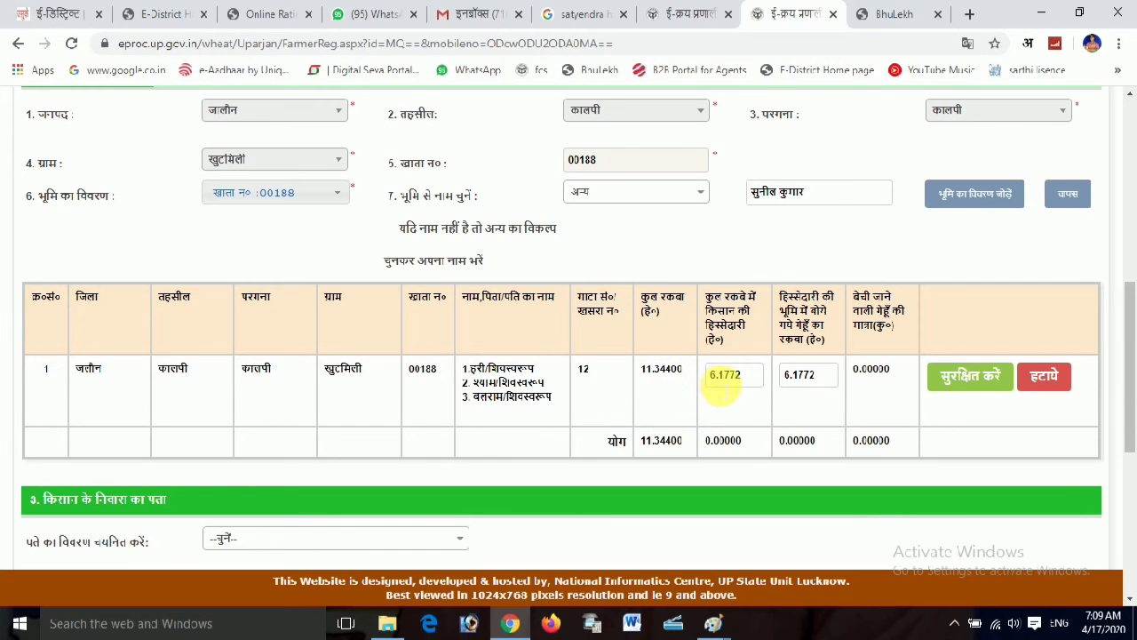
Change both share and sown area to 7.1772, save the row and confirm the alert
{"action": "left_click_drag", "start_coordinate": [716, 379], "coordinate": [702, 383]}
{"action": "type", "text": "7"}
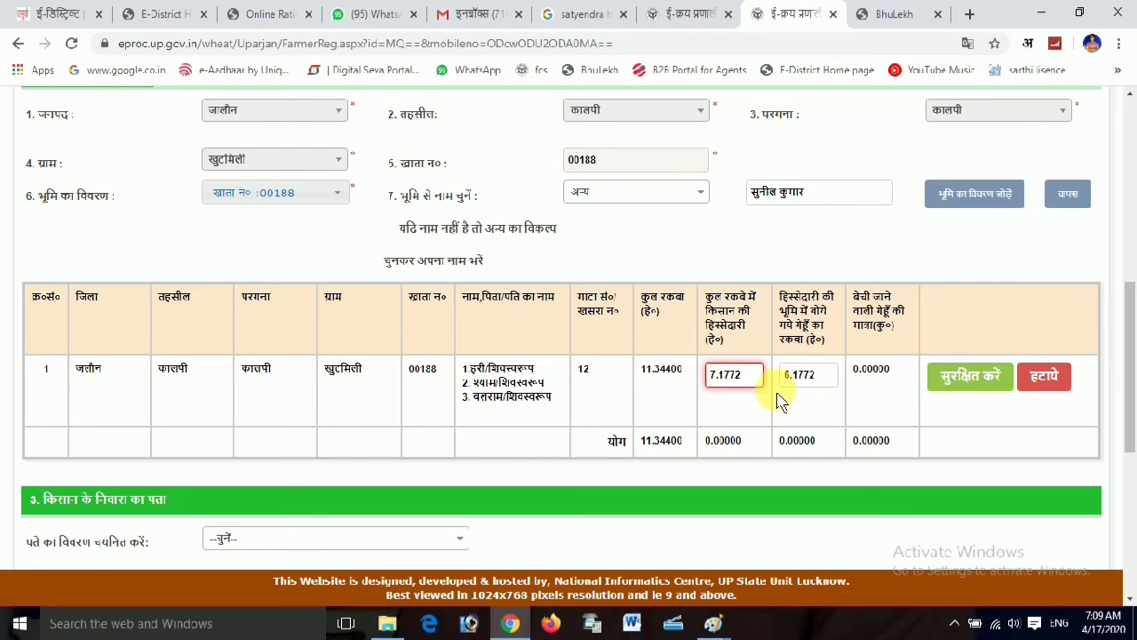
{"action": "left_click_drag", "start_coordinate": [788, 377], "coordinate": [782, 377]}
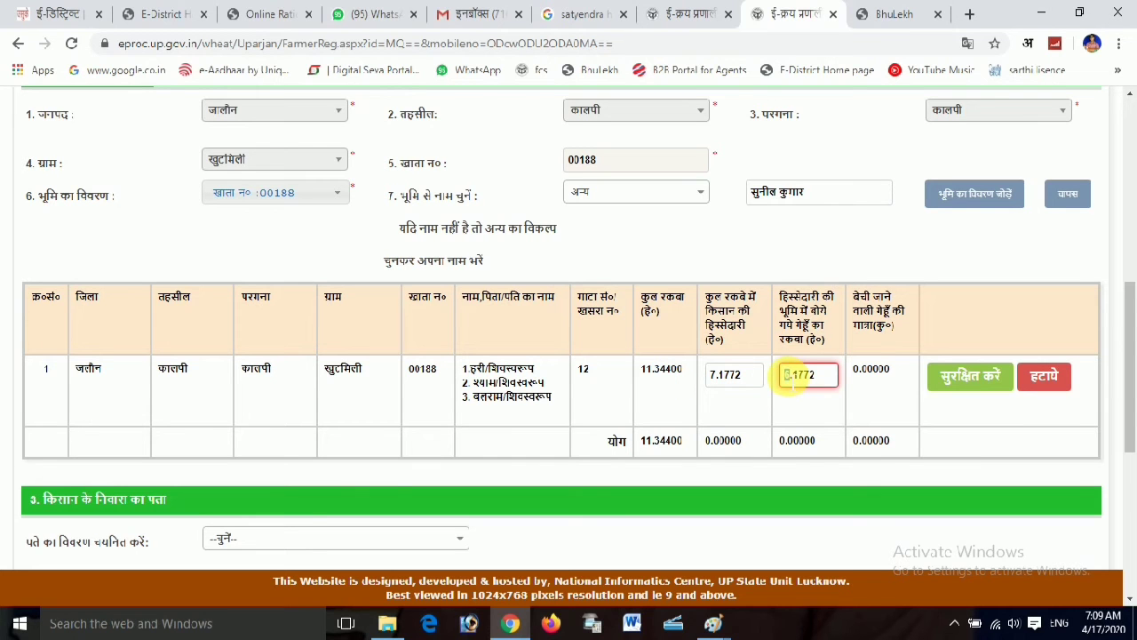
{"action": "type", "text": "7"}
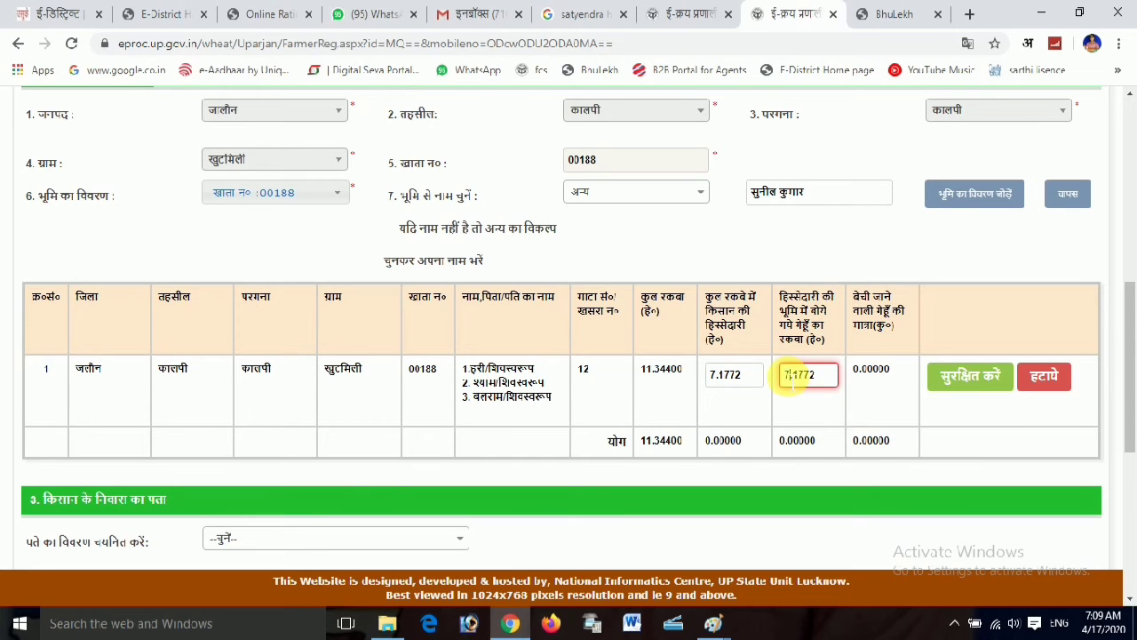
{"action": "left_click", "coordinate": [947, 380]}
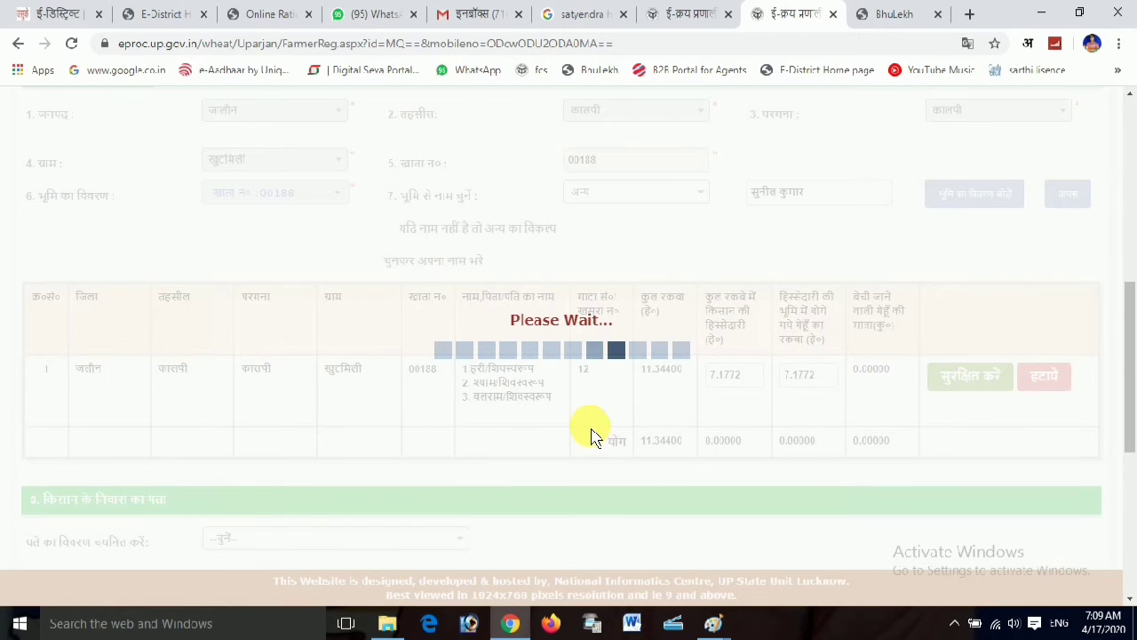
{"action": "left_click", "coordinate": [714, 170]}
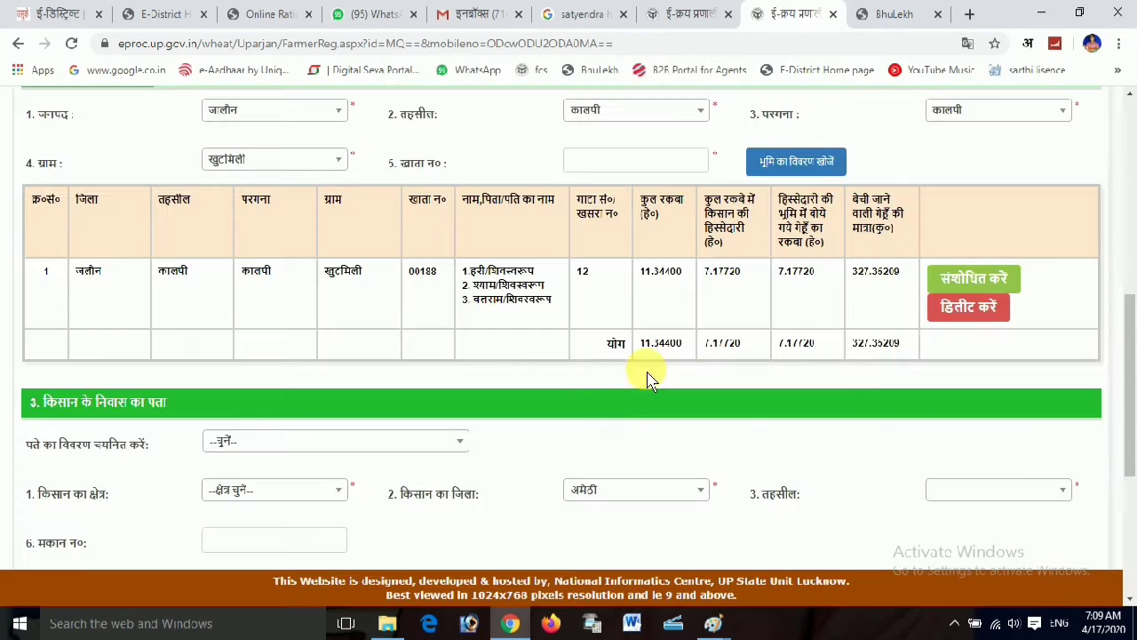
Set the address source to अन्य and the area type to ग्रामीण क्षेत्र
{"action": "left_click", "coordinate": [238, 442]}
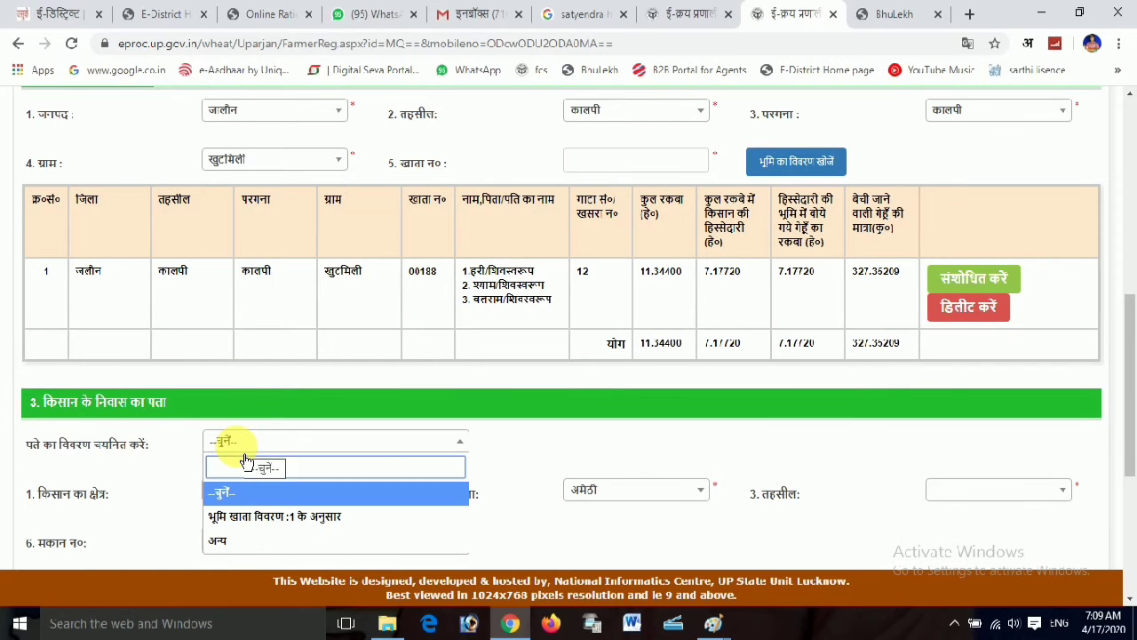
{"action": "scroll", "coordinate": [293, 480], "scroll_direction": "down", "scroll_amount": 3}
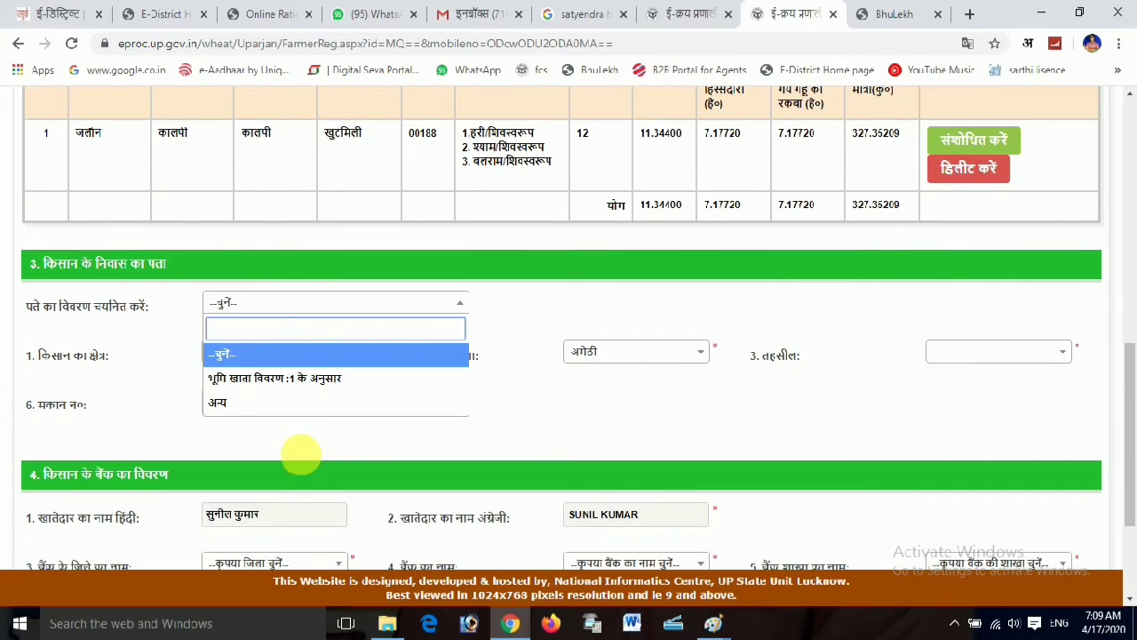
{"action": "left_click", "coordinate": [242, 409]}
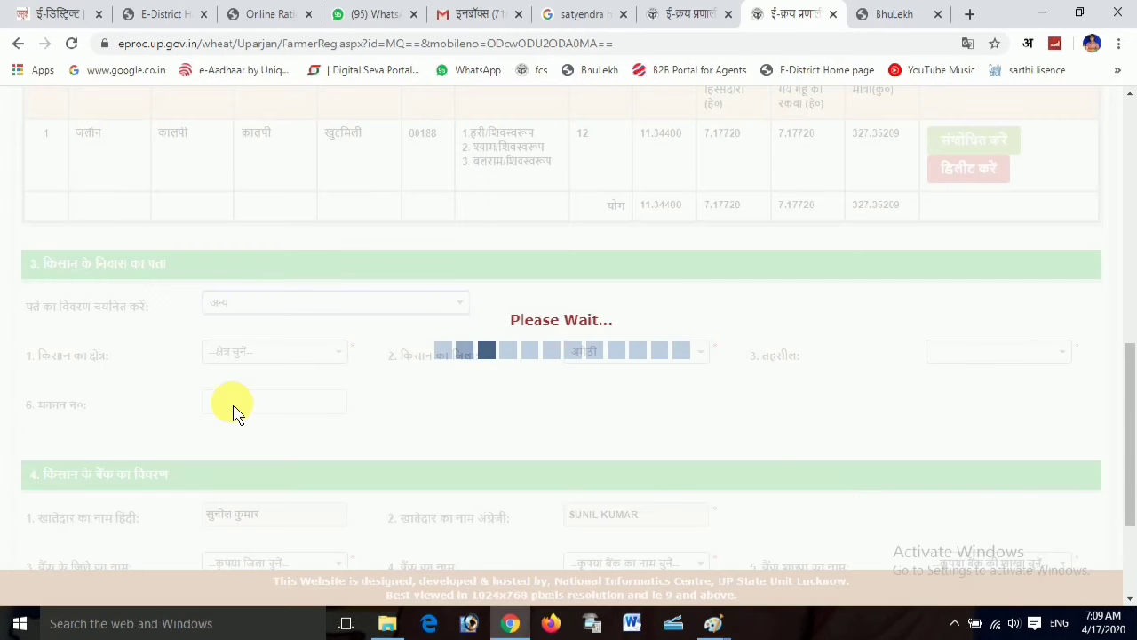
{"action": "left_click", "coordinate": [266, 353]}
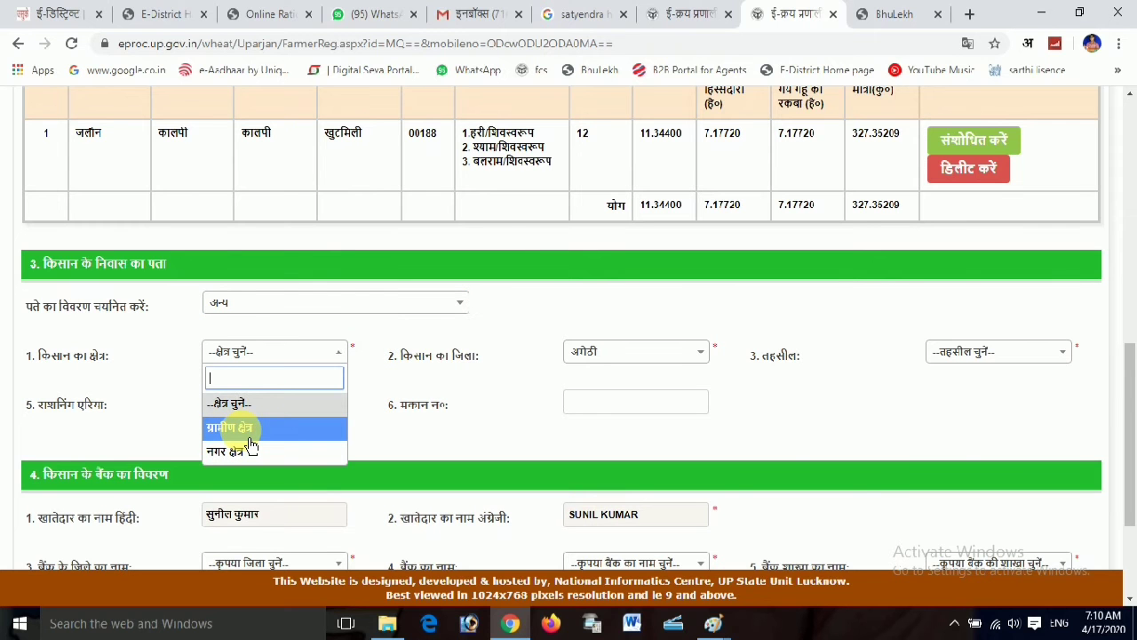
{"action": "left_click", "coordinate": [248, 432]}
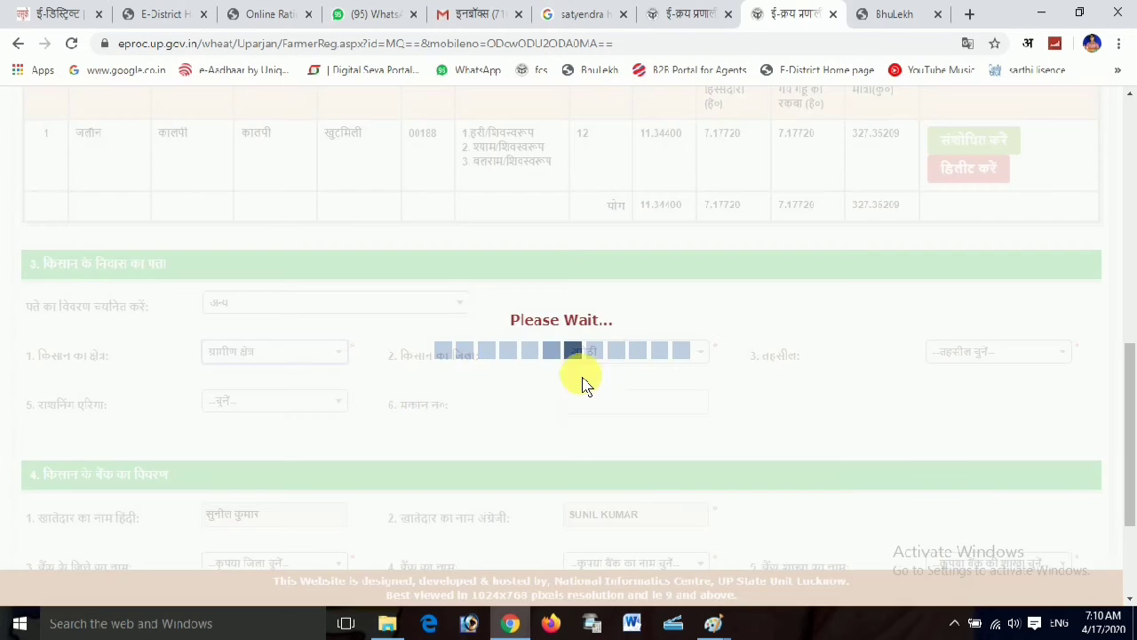
{"action": "left_click", "coordinate": [648, 370]}
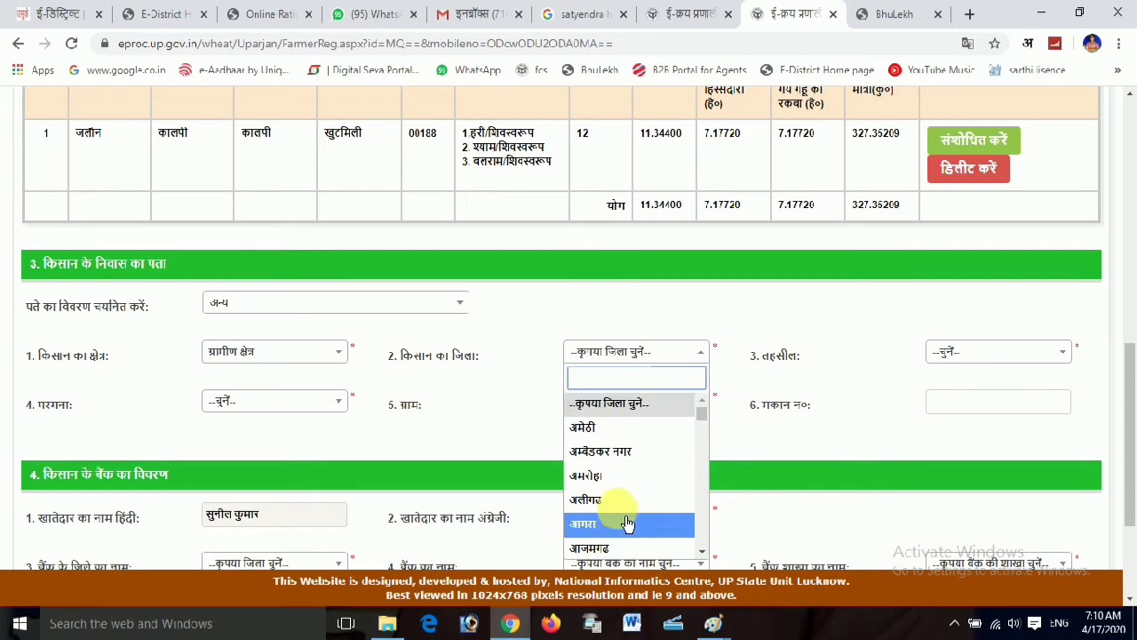
{"action": "scroll", "coordinate": [635, 506], "scroll_direction": "down", "scroll_amount": 15}
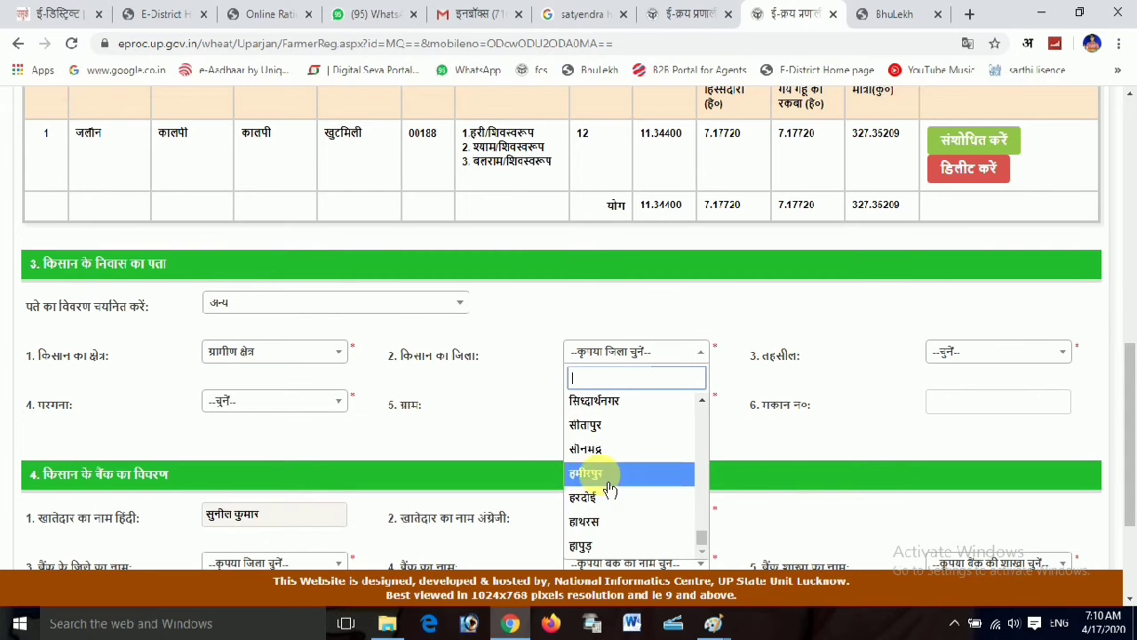
{"action": "left_click", "coordinate": [422, 389]}
Keep the area rural and switch the address source to 'भूमि खाता विवरण :1 के अनुसार'
{"action": "left_click", "coordinate": [302, 356]}
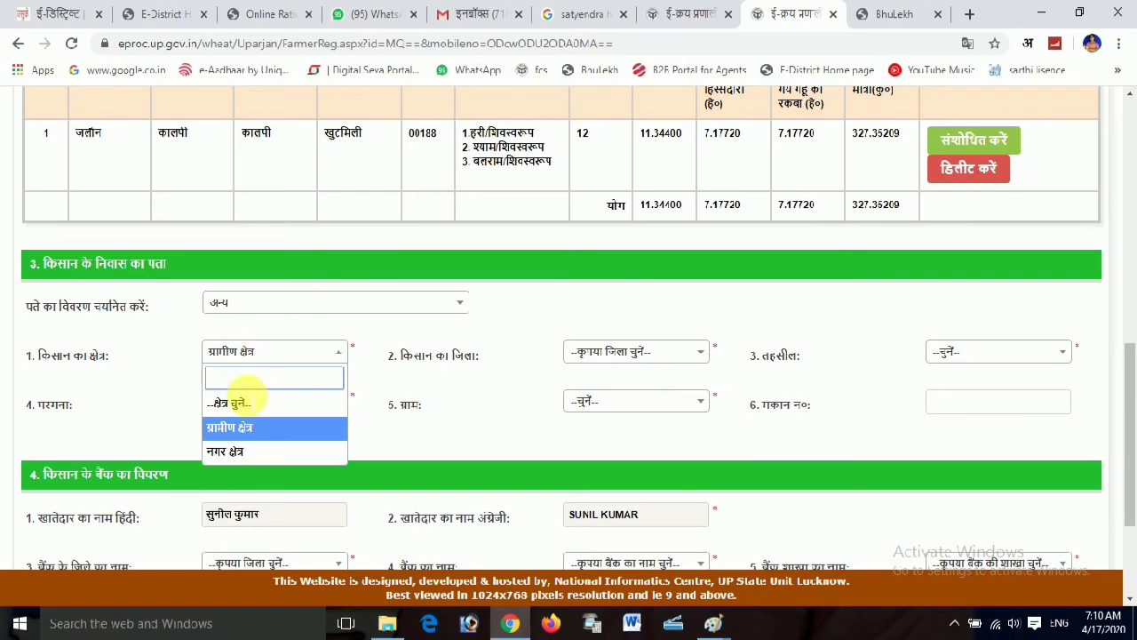
{"action": "left_click", "coordinate": [241, 433]}
{"action": "left_click", "coordinate": [276, 310]}
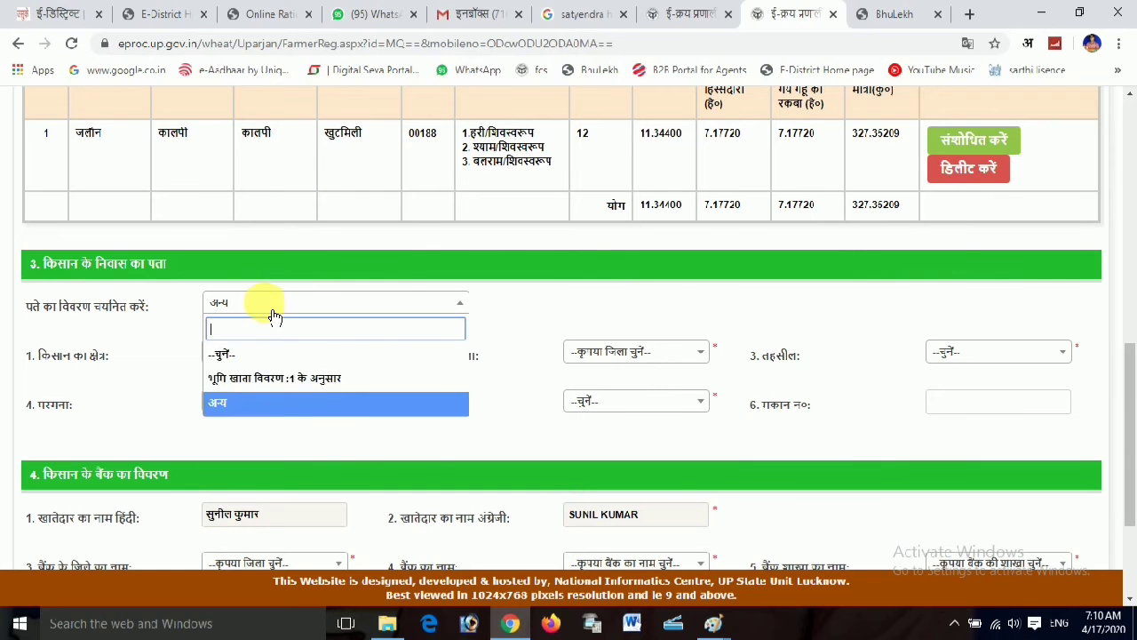
{"action": "left_click", "coordinate": [258, 379]}
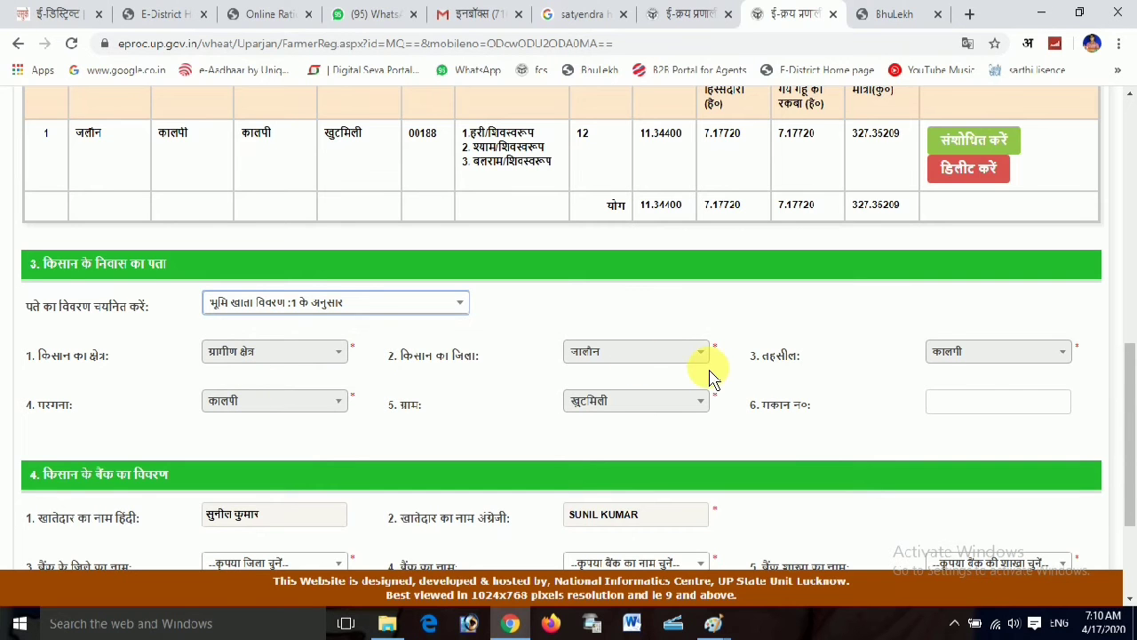
{"action": "left_click", "coordinate": [984, 404]}
{"action": "scroll", "coordinate": [778, 433], "scroll_direction": "down", "scroll_amount": 2}
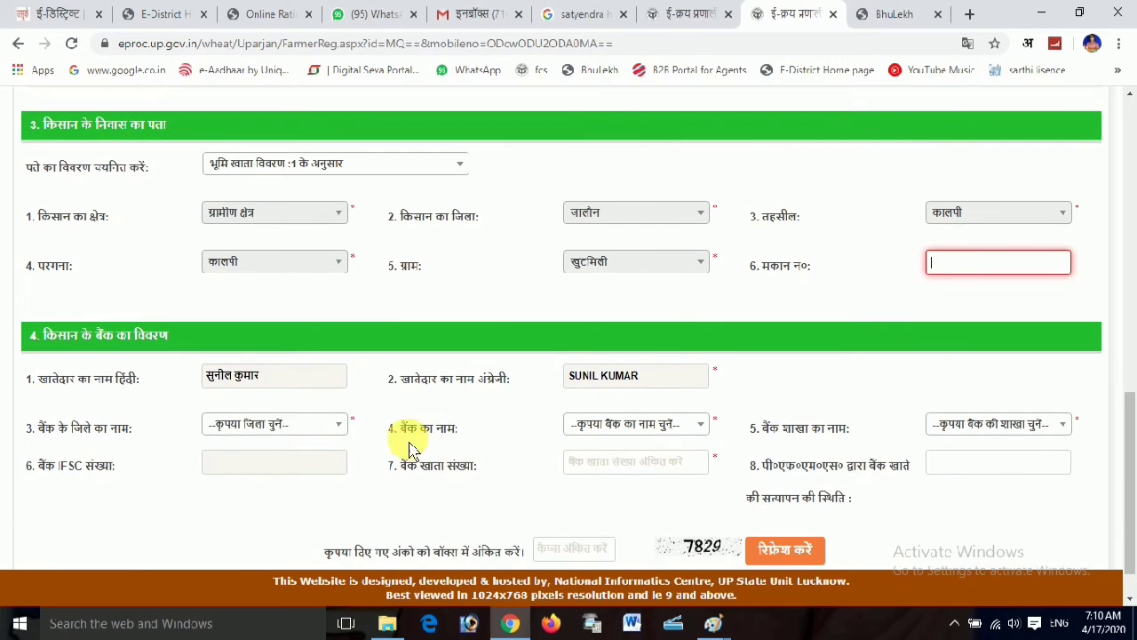
Select bank district जालौन, BANK OF BARODA and the Udanpur, Kanpur City branch
{"action": "left_click", "coordinate": [273, 425]}
{"action": "scroll", "coordinate": [275, 374], "scroll_direction": "down", "scroll_amount": 12}
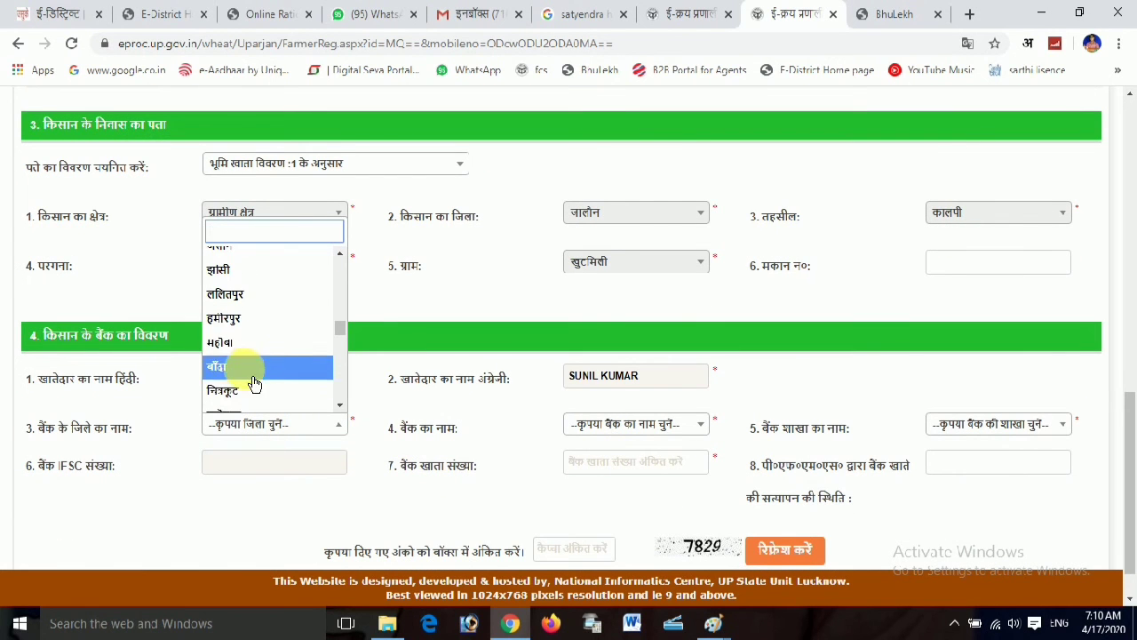
{"action": "left_click", "coordinate": [256, 251]}
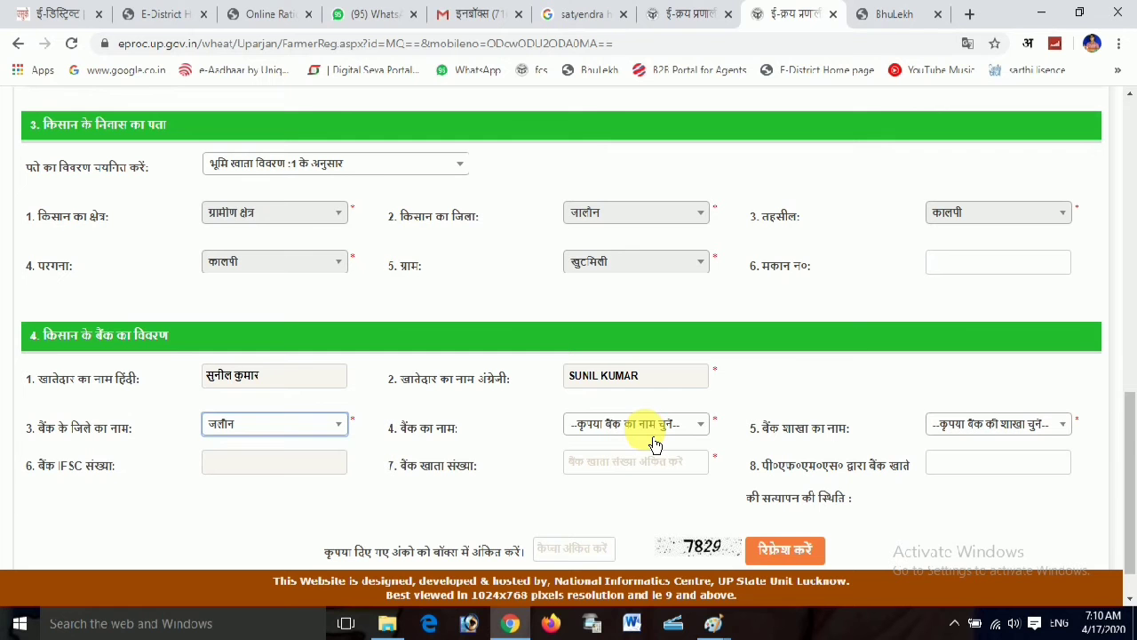
{"action": "left_click", "coordinate": [655, 424]}
{"action": "left_click", "coordinate": [642, 353]}
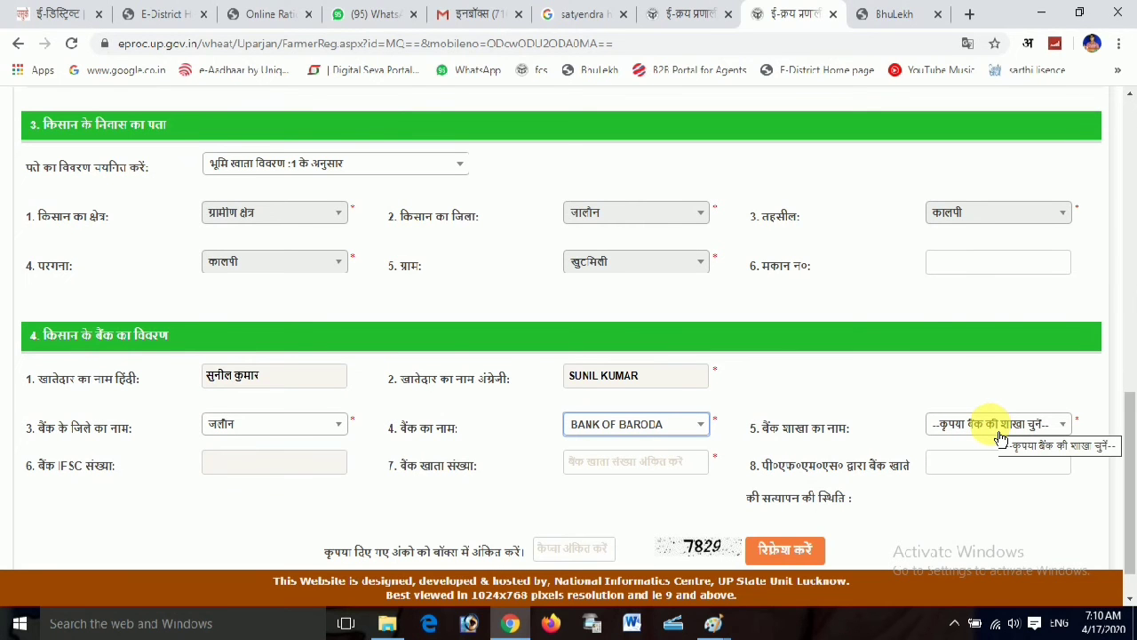
{"action": "left_click", "coordinate": [1000, 427]}
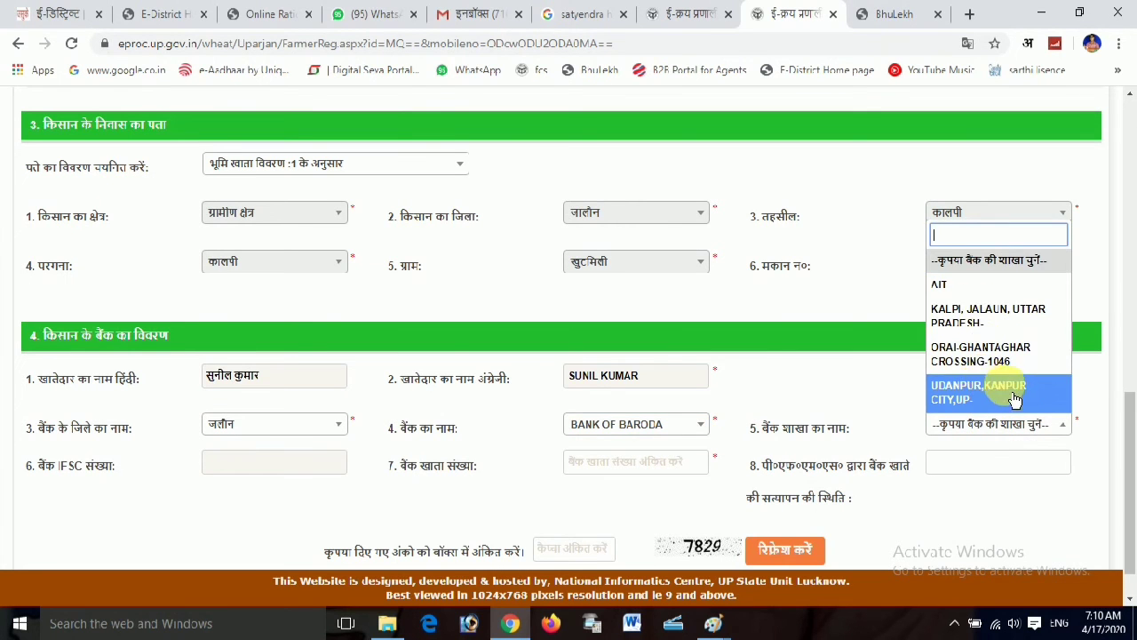
{"action": "left_click", "coordinate": [1015, 398]}
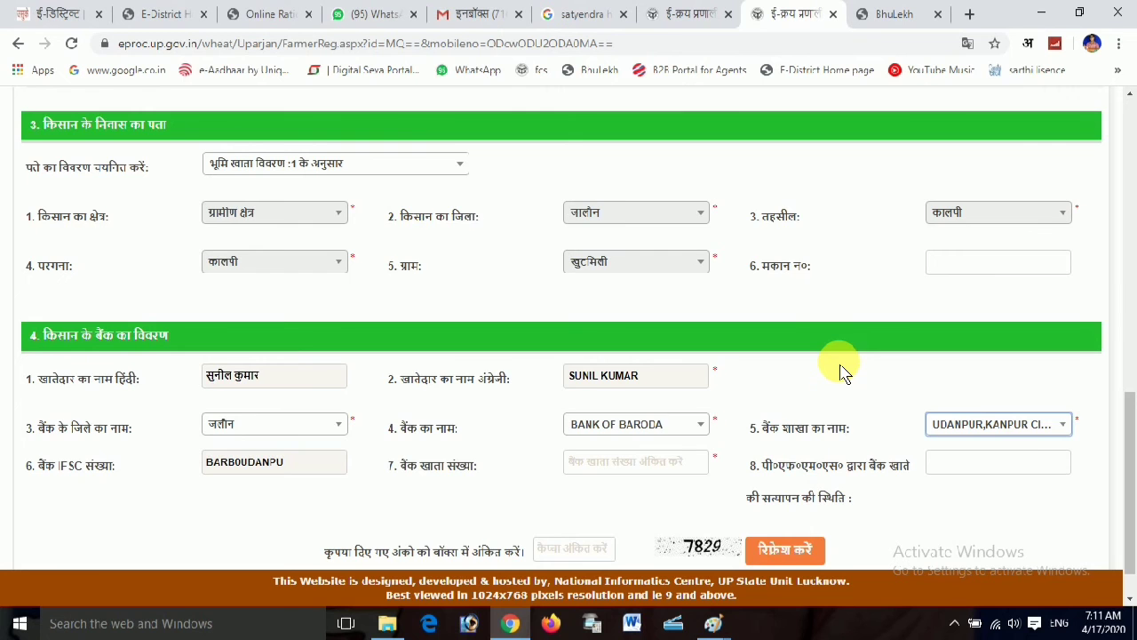
Enter the farmer's bank account number and the captcha code
{"action": "scroll", "coordinate": [840, 373], "scroll_direction": "up", "scroll_amount": 2}
{"action": "scroll", "coordinate": [830, 472], "scroll_direction": "down", "scroll_amount": 2}
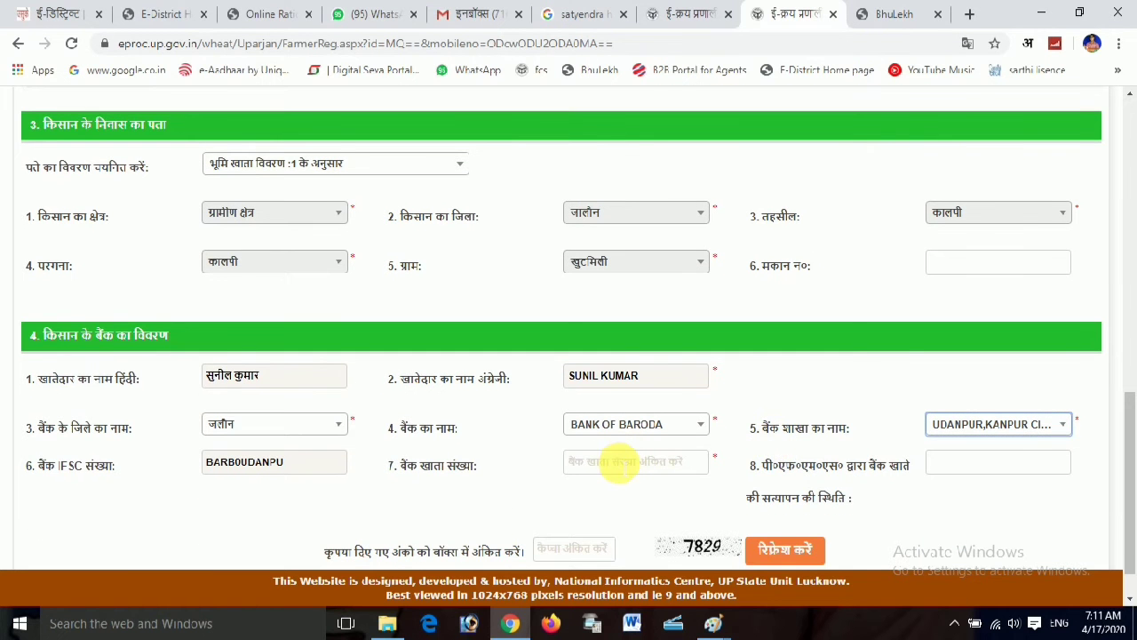
{"action": "left_click", "coordinate": [569, 461]}
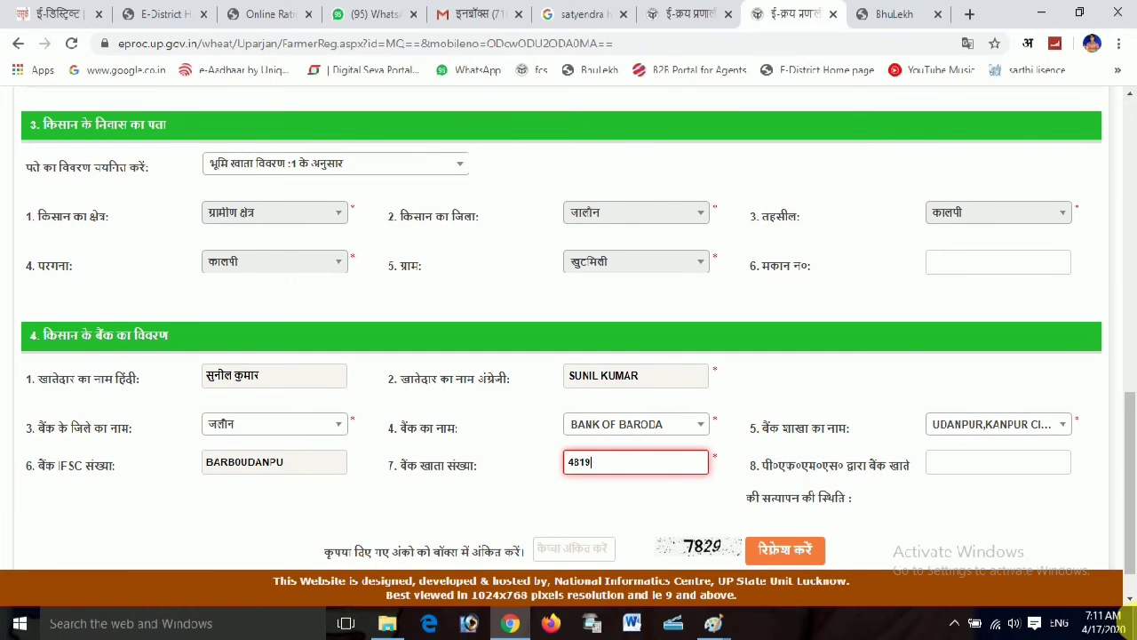
{"action": "left_click", "coordinate": [878, 431]}
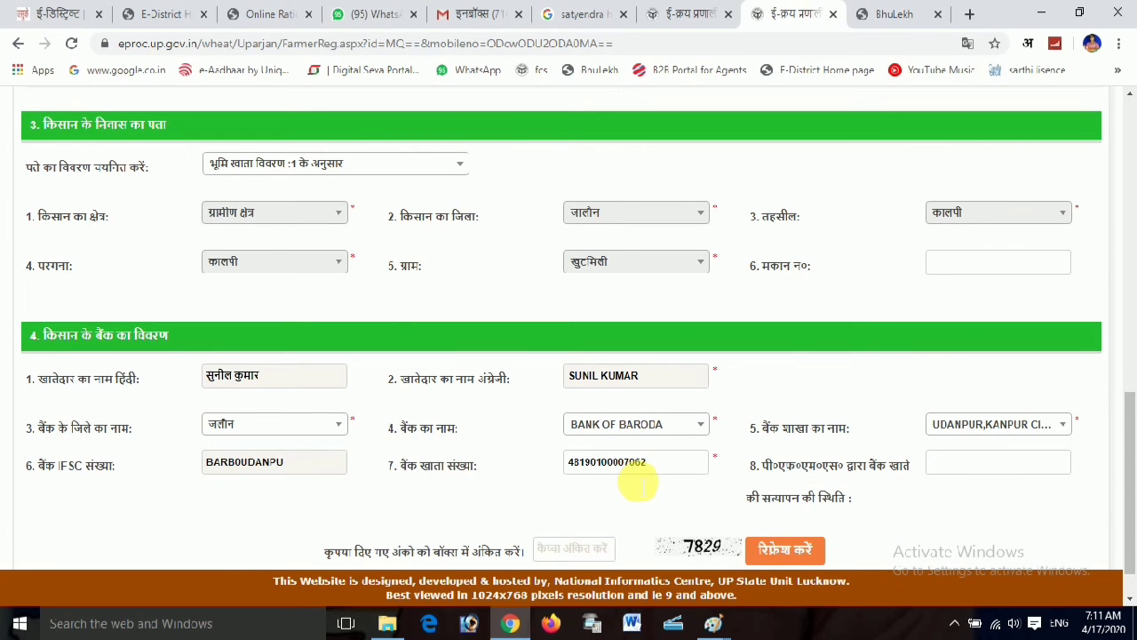
{"action": "scroll", "coordinate": [637, 485], "scroll_direction": "down", "scroll_amount": 1}
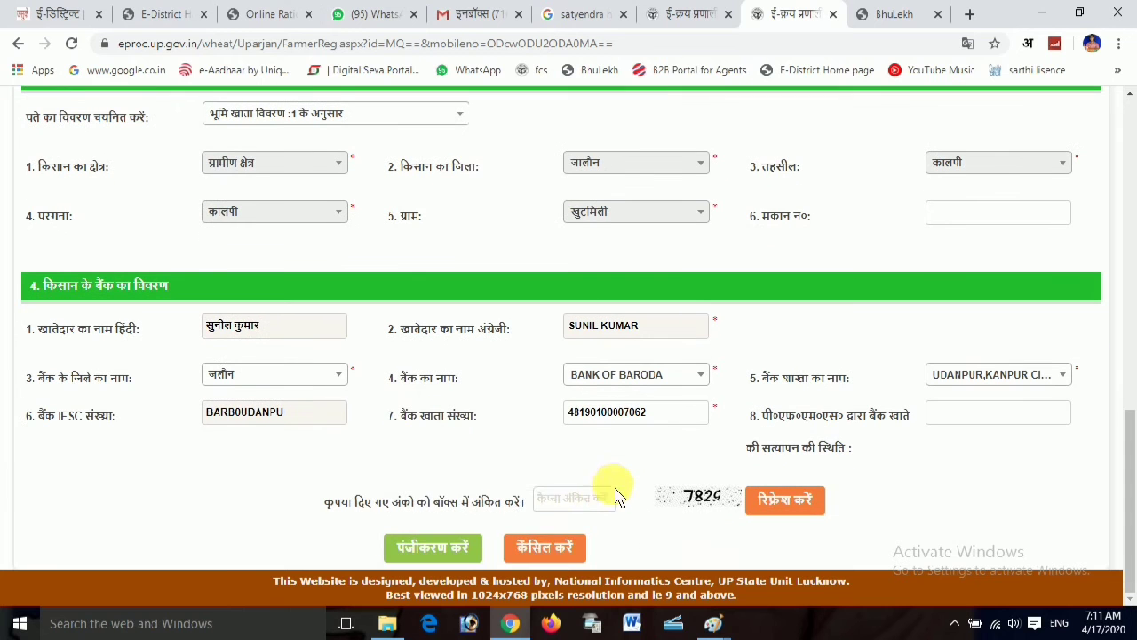
{"action": "left_click", "coordinate": [576, 501]}
{"action": "type", "text": "7829"}
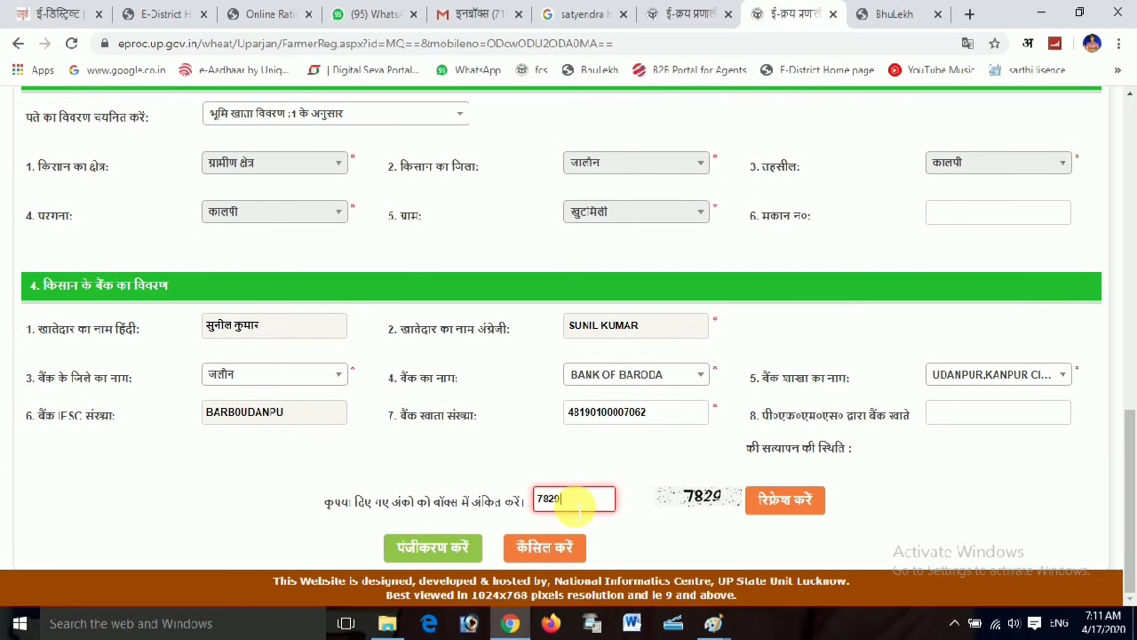
{"action": "scroll", "coordinate": [524, 351], "scroll_direction": "up", "scroll_amount": 1}
{"action": "scroll", "coordinate": [519, 353], "scroll_direction": "up", "scroll_amount": 5}
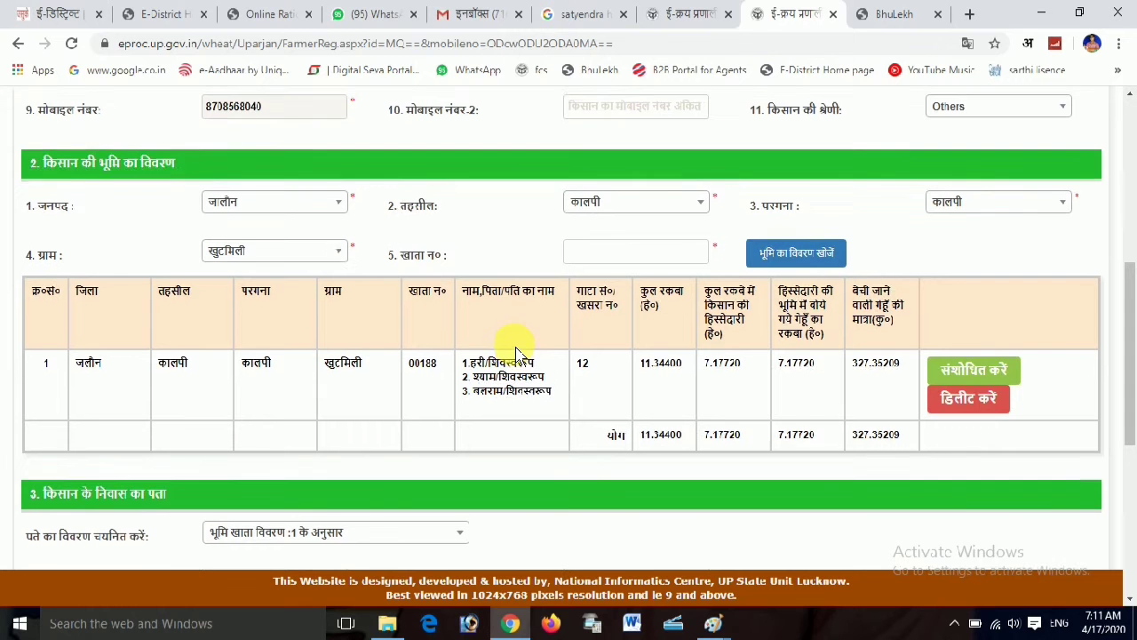
{"action": "scroll", "coordinate": [516, 351], "scroll_direction": "up", "scroll_amount": 3}
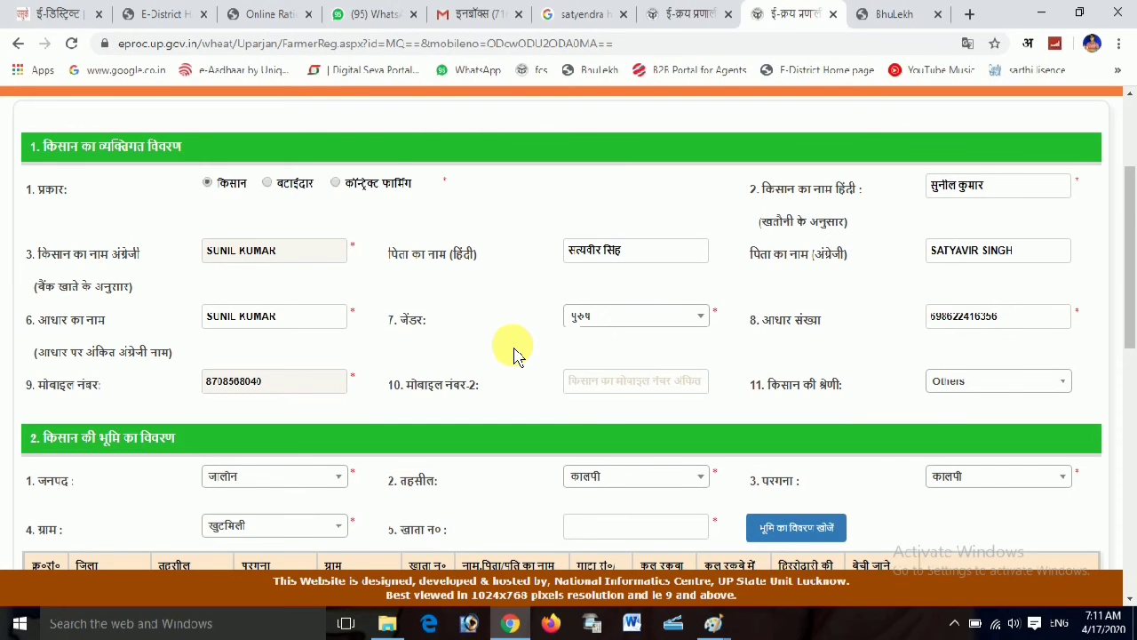
{"action": "scroll", "coordinate": [515, 353], "scroll_direction": "down", "scroll_amount": 2}
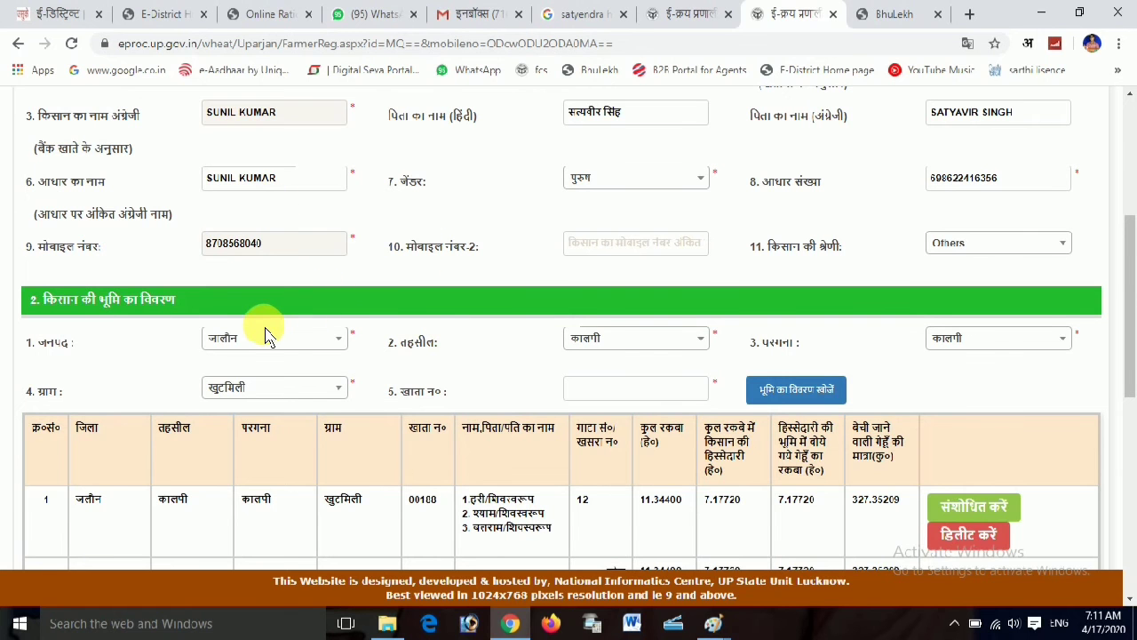
{"action": "scroll", "coordinate": [617, 387], "scroll_direction": "down", "scroll_amount": 3}
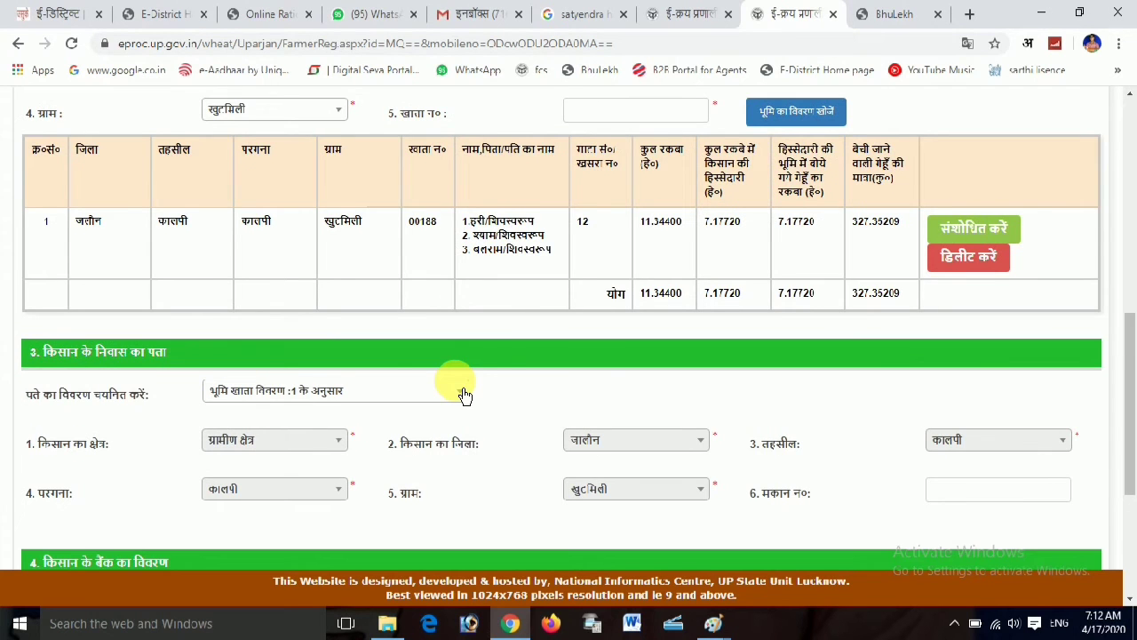
{"action": "scroll", "coordinate": [503, 386], "scroll_direction": "down", "scroll_amount": 2}
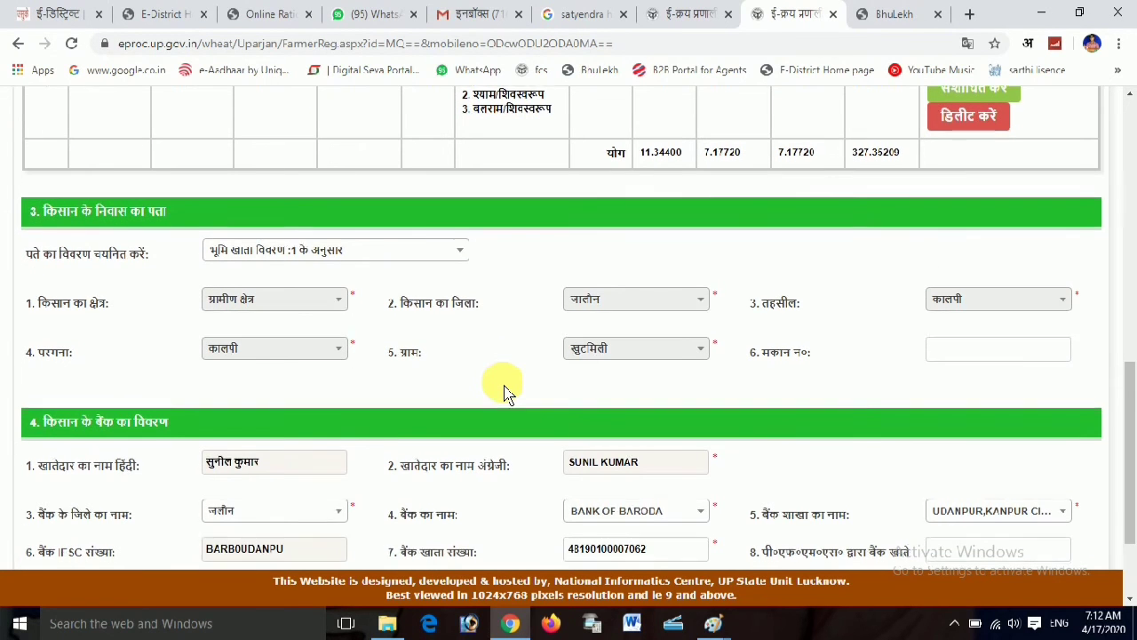
{"action": "scroll", "coordinate": [503, 390], "scroll_direction": "down", "scroll_amount": 2}
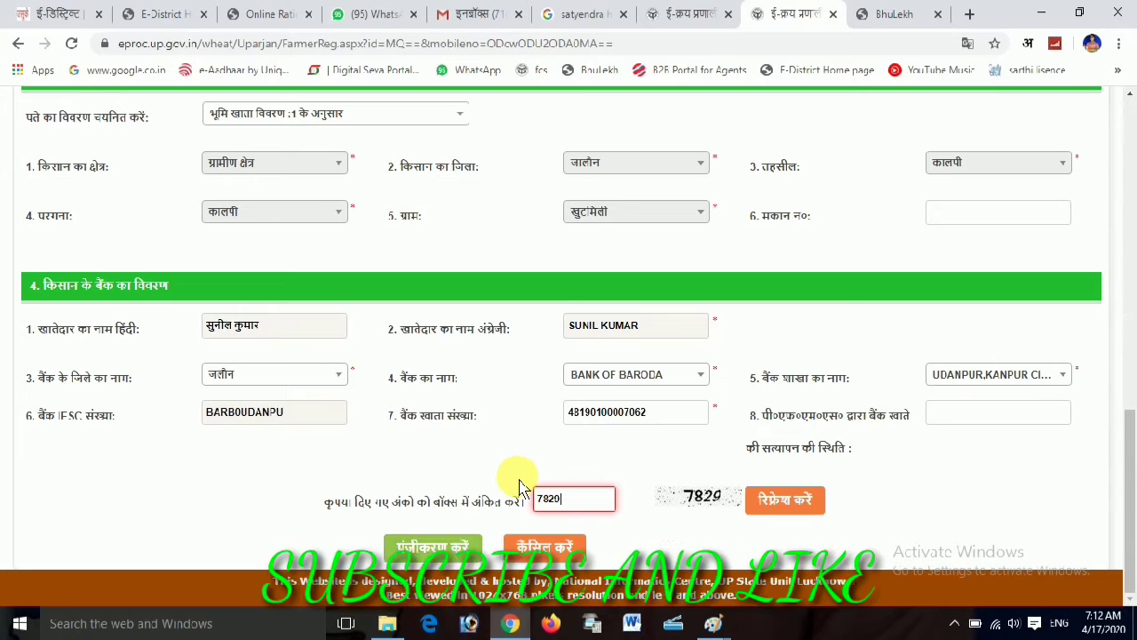
{"action": "scroll", "coordinate": [521, 483], "scroll_direction": "up", "scroll_amount": 5}
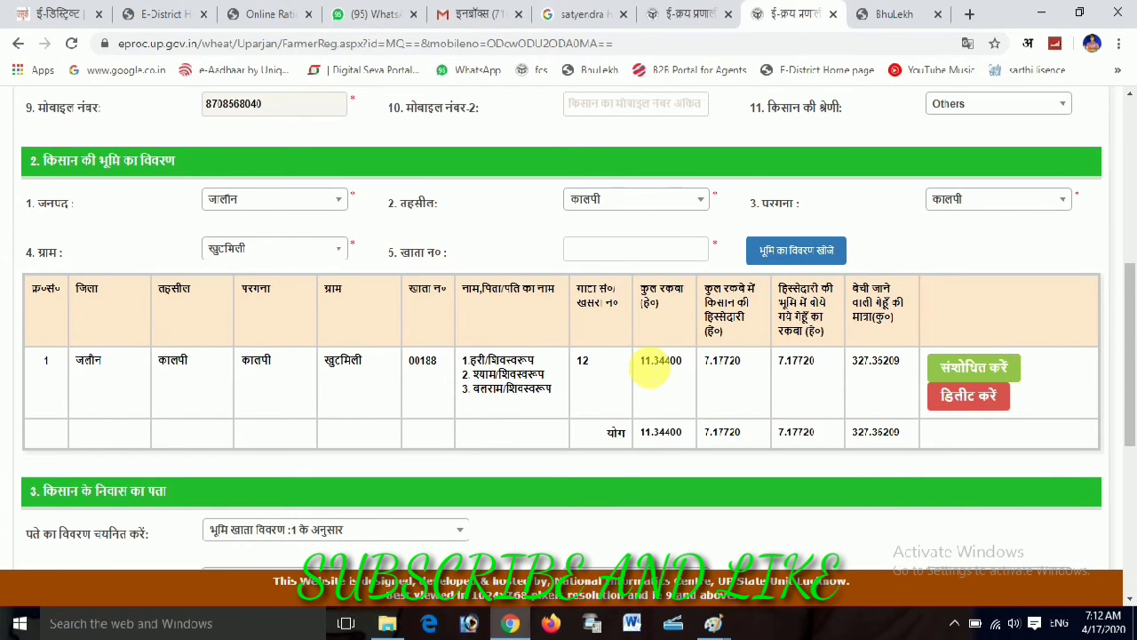
Edit the farmer's share in the land row, save it and dismiss the confirmation
{"action": "left_click", "coordinate": [947, 374]}
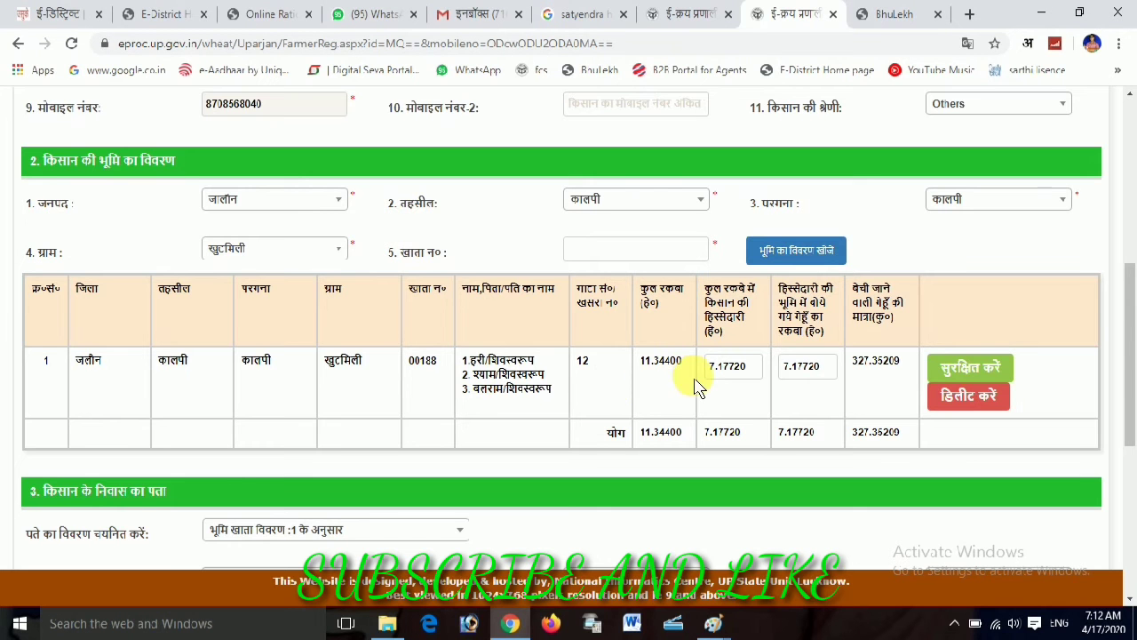
{"action": "left_click", "coordinate": [714, 378]}
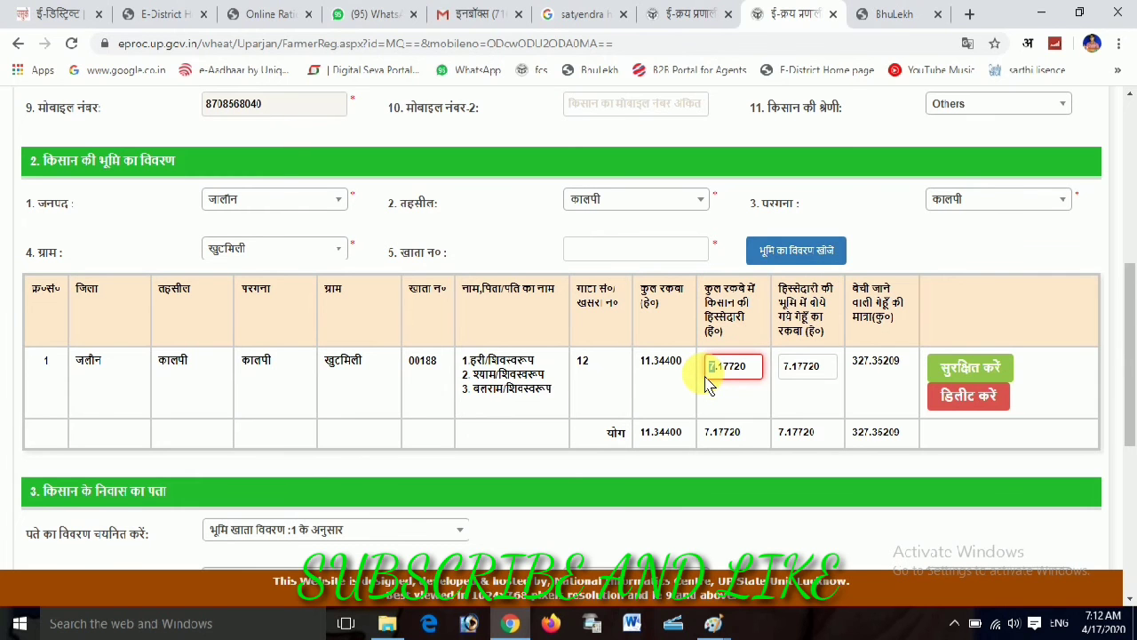
{"action": "type", "text": "9"}
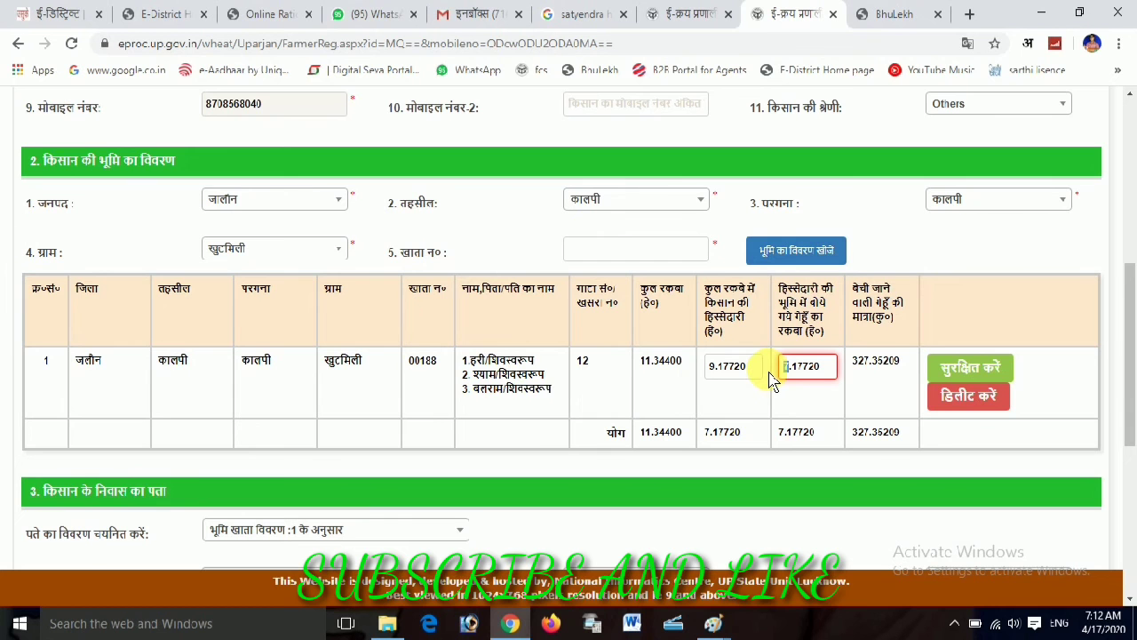
{"action": "left_click", "coordinate": [949, 373]}
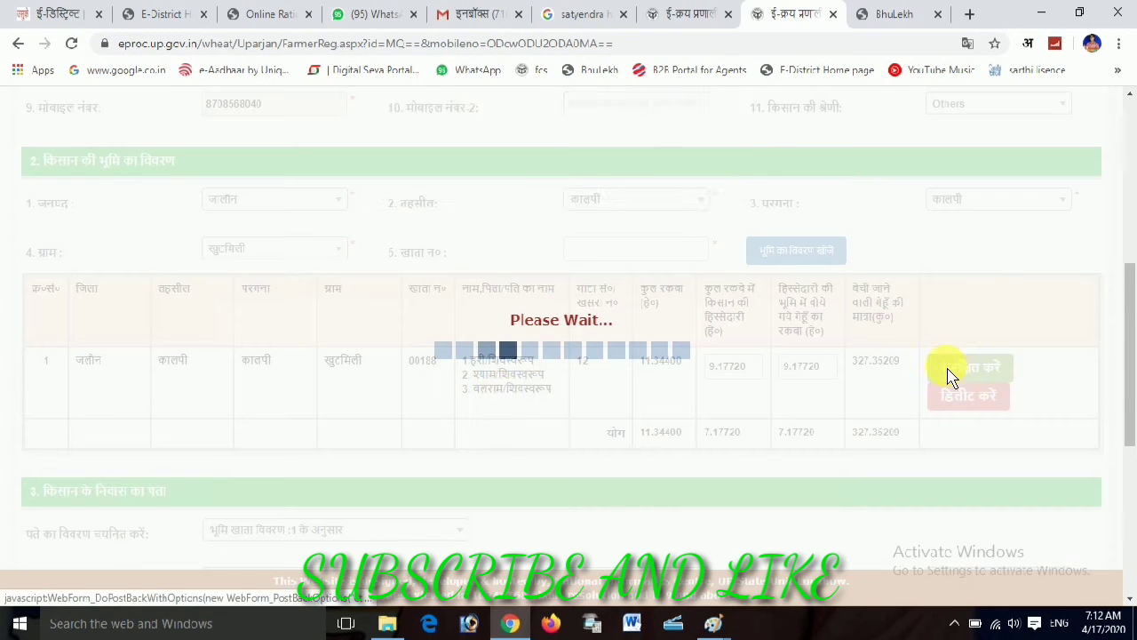
{"action": "left_click", "coordinate": [702, 172]}
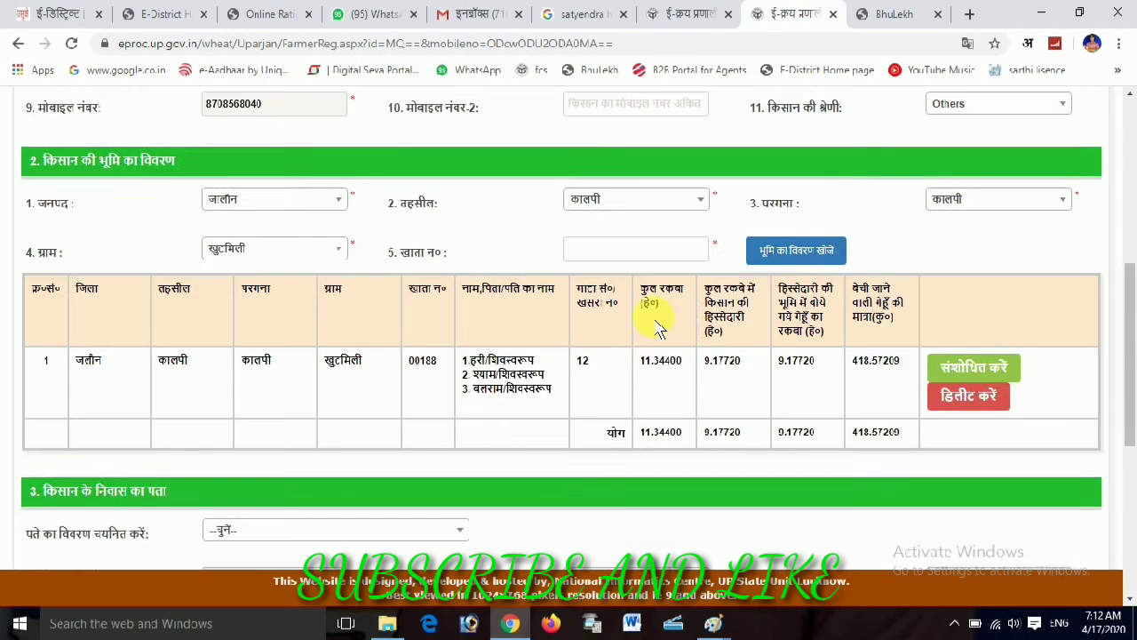
Reapply the address source from land account details, then submit the registration with पंजीकरण करें
{"action": "scroll", "coordinate": [493, 397], "scroll_direction": "down", "scroll_amount": 5}
{"action": "left_click", "coordinate": [267, 115]}
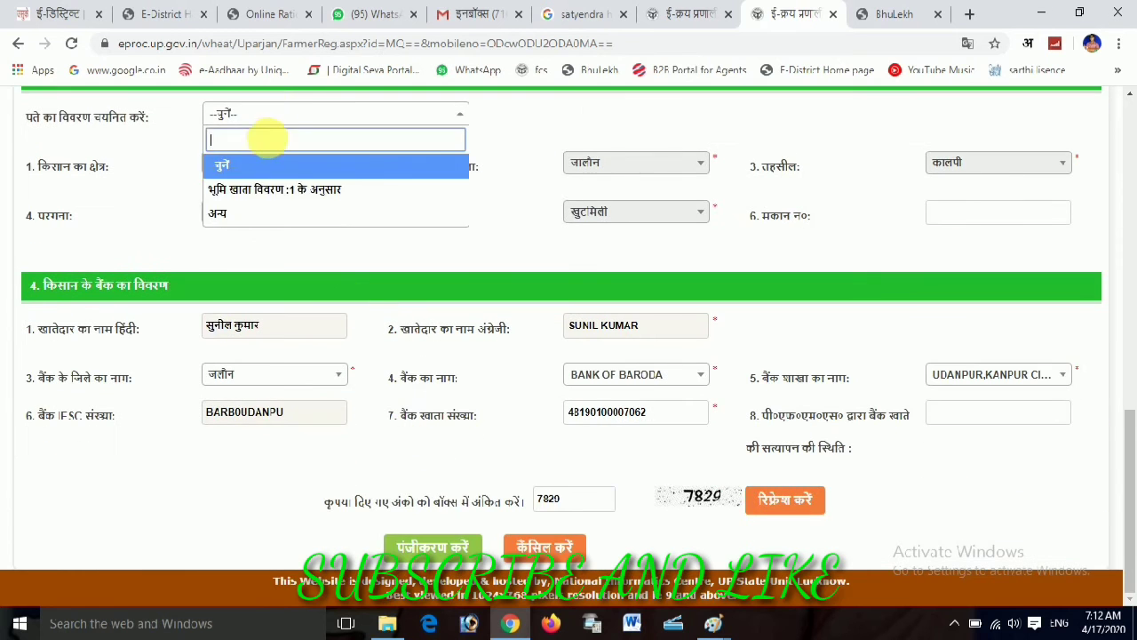
{"action": "left_click", "coordinate": [282, 189]}
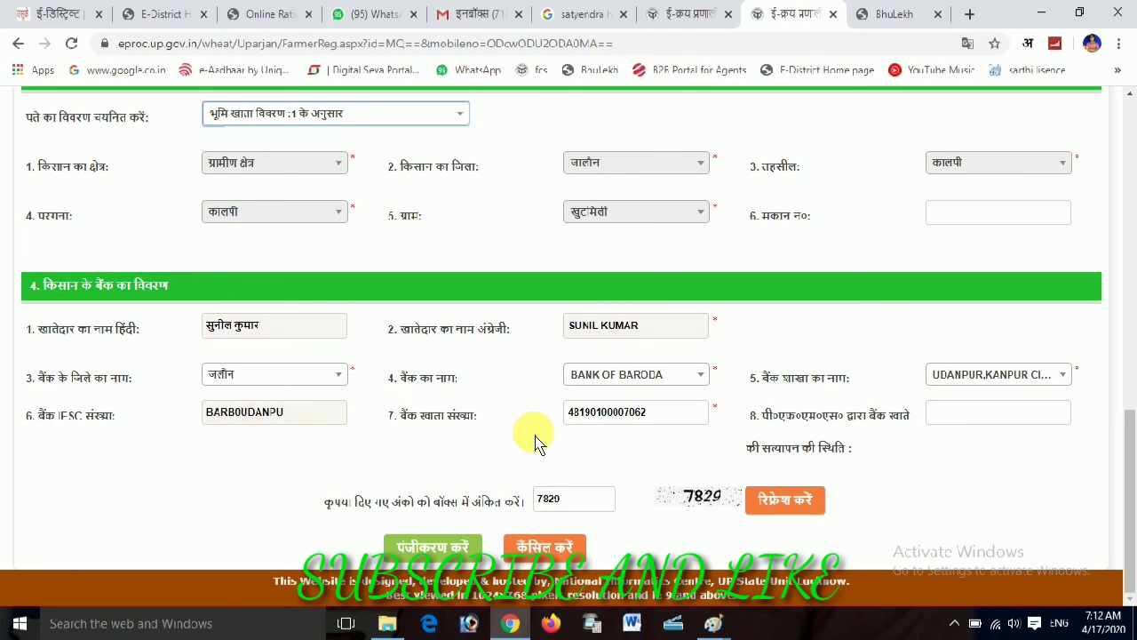
{"action": "scroll", "coordinate": [462, 444], "scroll_direction": "up", "scroll_amount": 1}
{"action": "scroll", "coordinate": [462, 442], "scroll_direction": "up", "scroll_amount": 10}
{"action": "scroll", "coordinate": [462, 441], "scroll_direction": "down", "scroll_amount": 9}
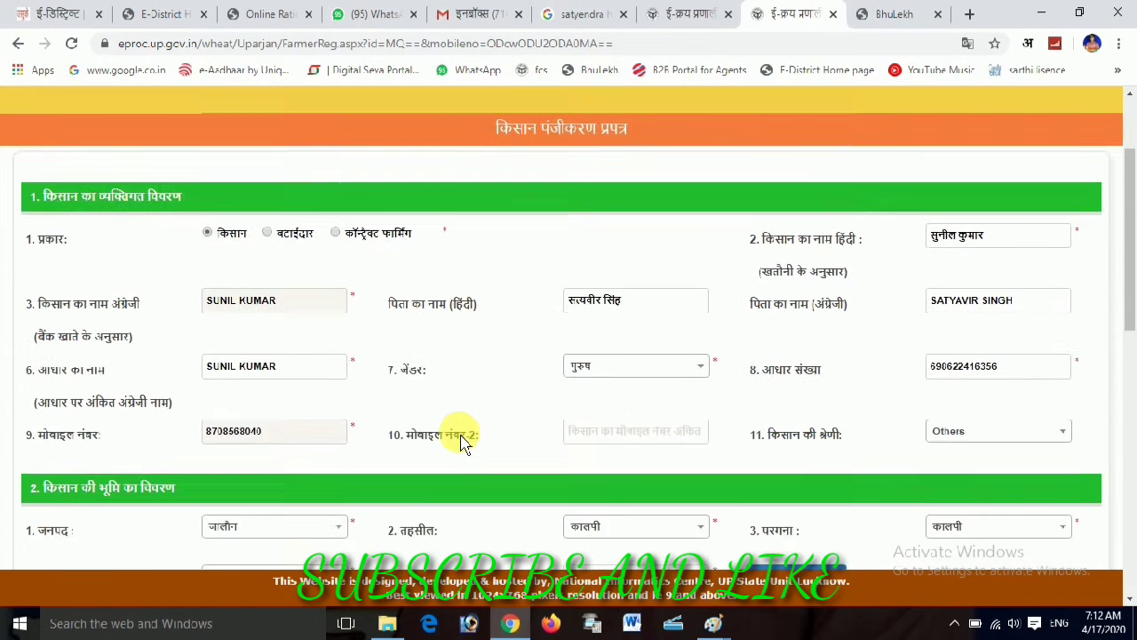
{"action": "scroll", "coordinate": [426, 448], "scroll_direction": "down", "scroll_amount": 1}
{"action": "left_click", "coordinate": [433, 546]}
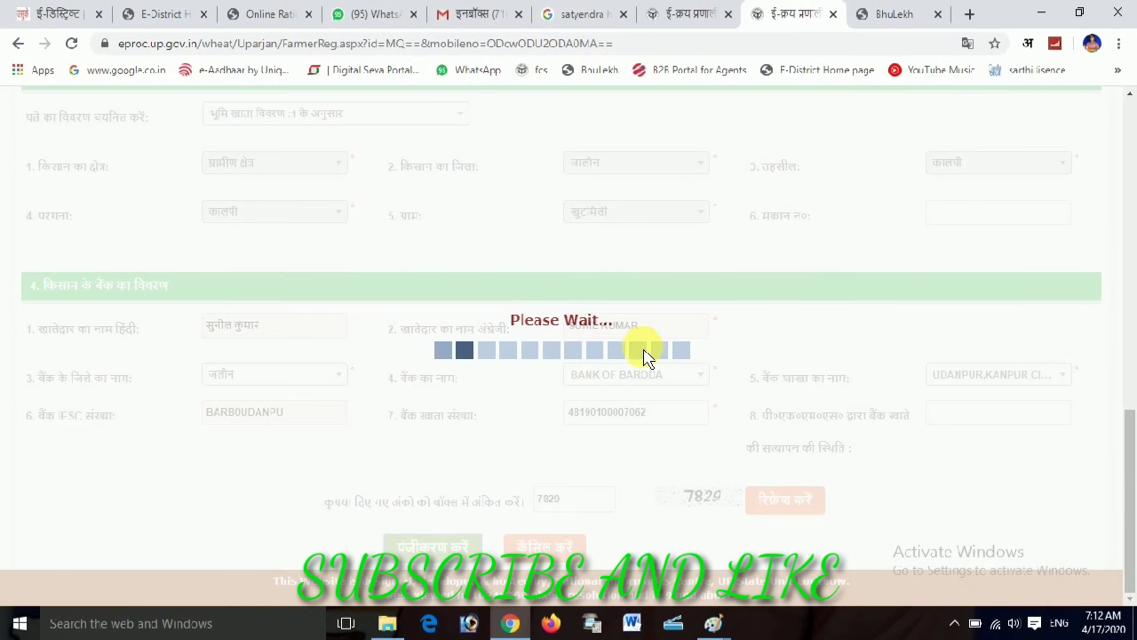
Select the draft registration number, dismiss the notice, and scroll through the draft form
{"action": "left_click_drag", "start_coordinate": [421, 119], "coordinate": [487, 135]}
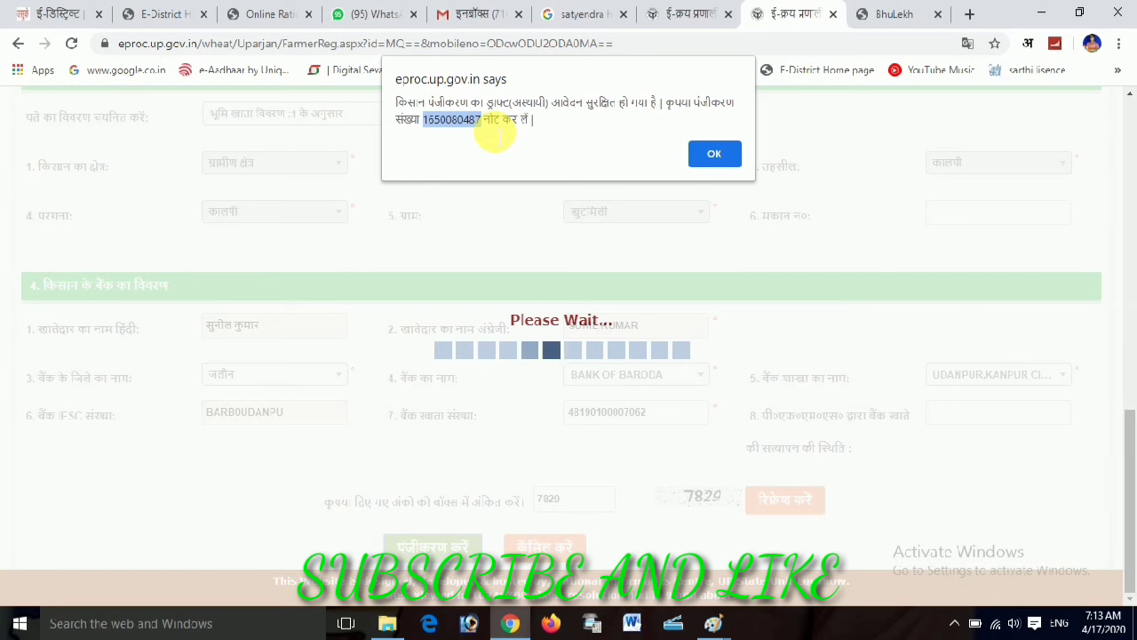
{"action": "left_click", "coordinate": [721, 155]}
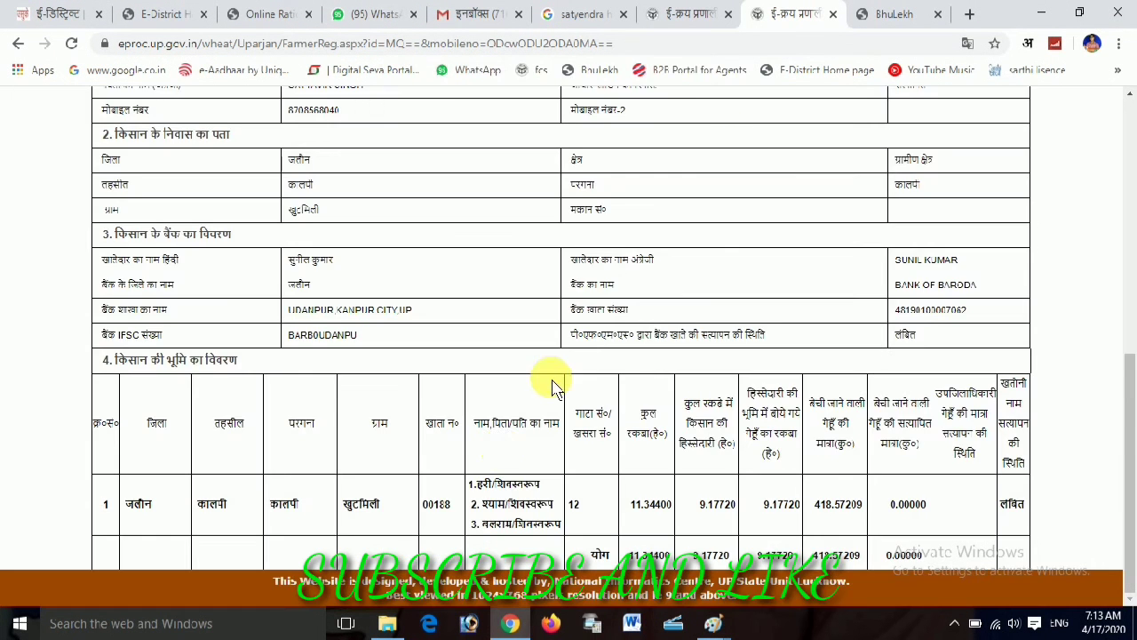
{"action": "scroll", "coordinate": [497, 462], "scroll_direction": "down", "scroll_amount": 4}
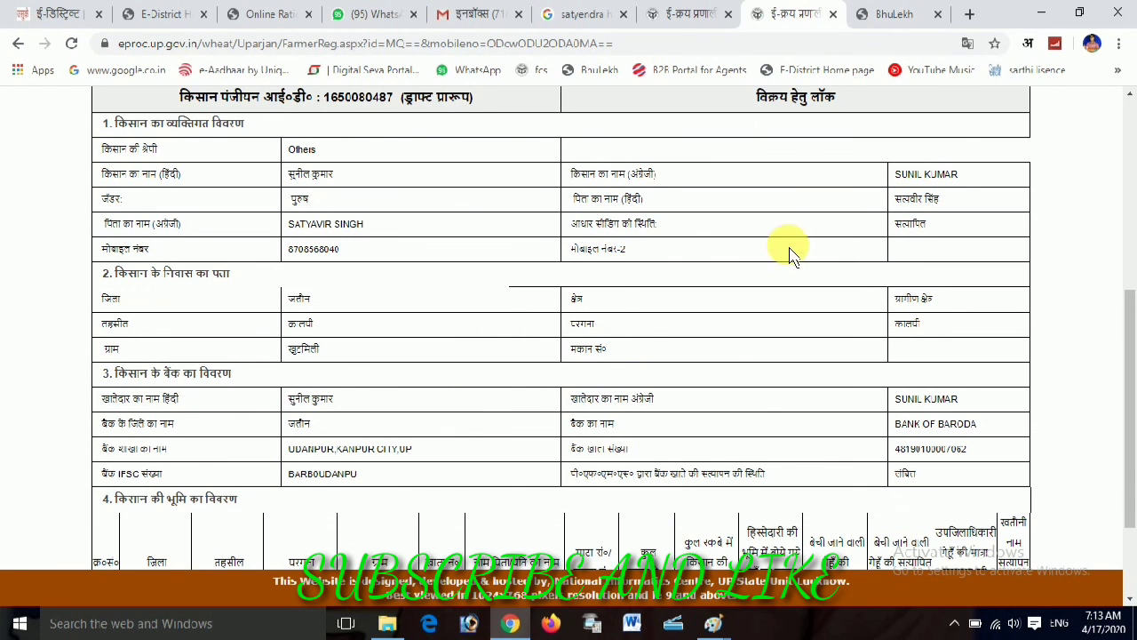
{"action": "scroll", "coordinate": [324, 316], "scroll_direction": "down", "scroll_amount": 3}
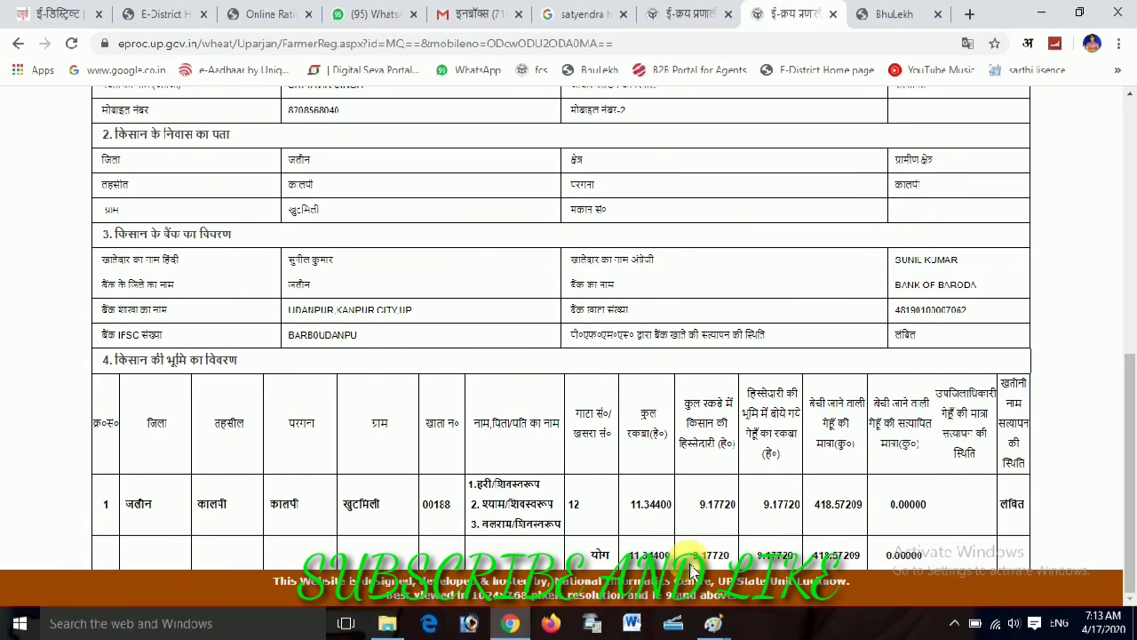
{"action": "scroll", "coordinate": [435, 502], "scroll_direction": "up", "scroll_amount": 8}
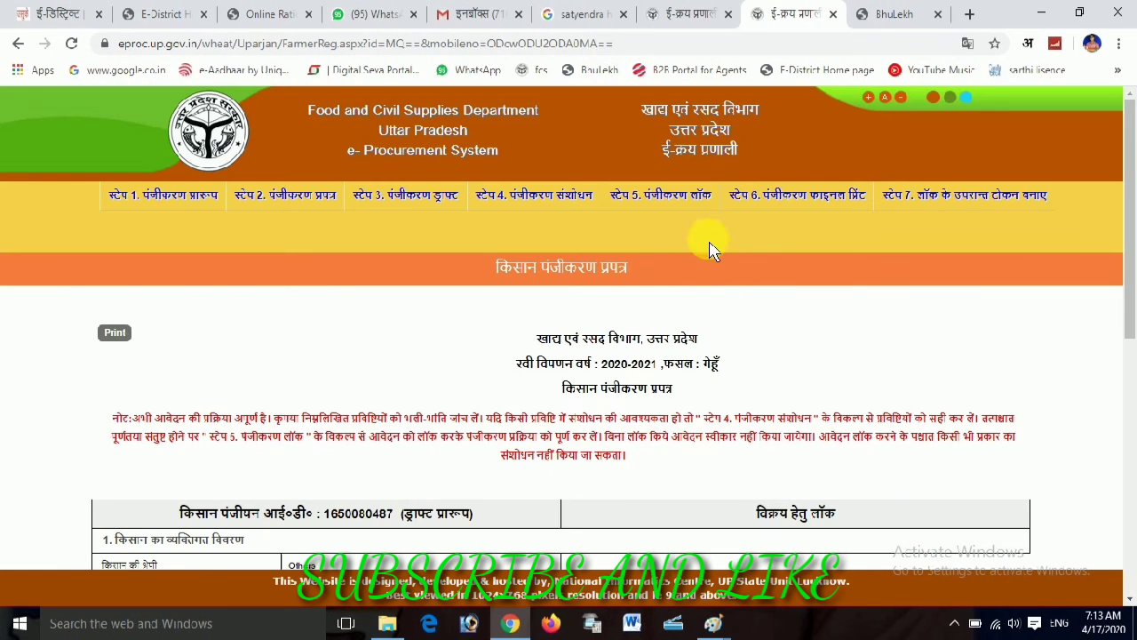
On the registration-lock step, submit the farmer's mobile number with captcha 1228 to preview the form
{"action": "left_click", "coordinate": [653, 195]}
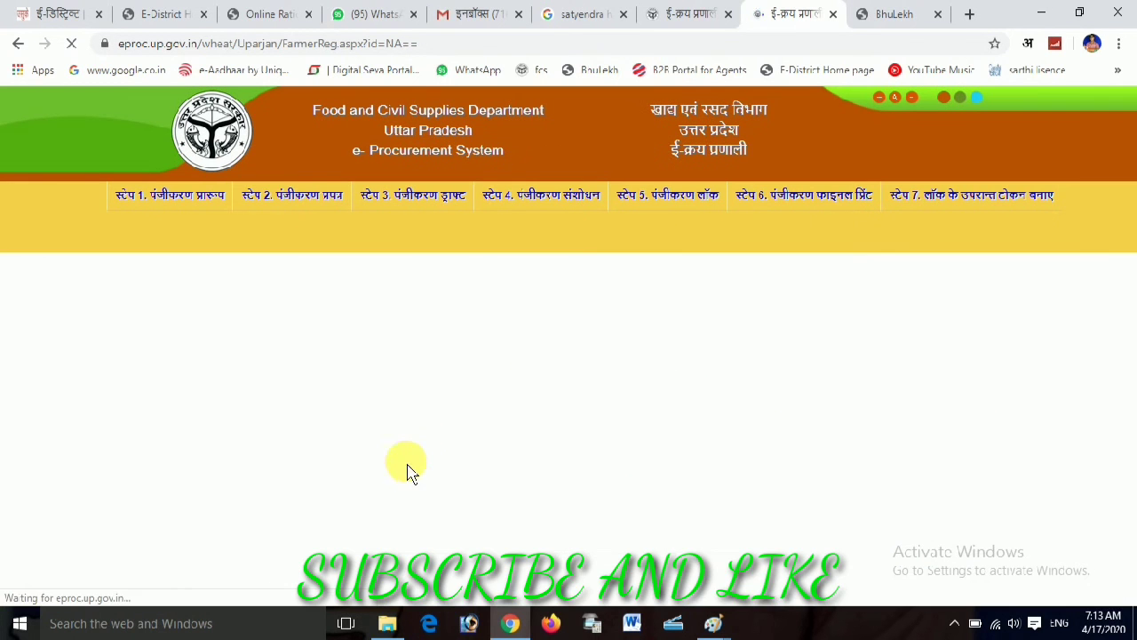
{"action": "left_click", "coordinate": [556, 360]}
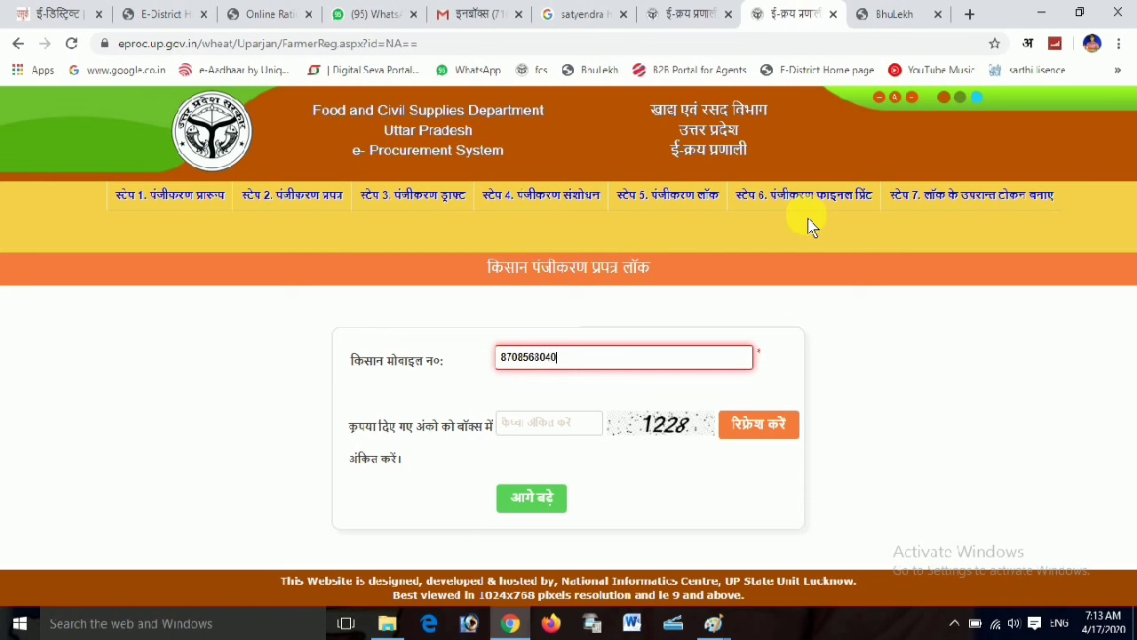
{"action": "left_click", "coordinate": [533, 424]}
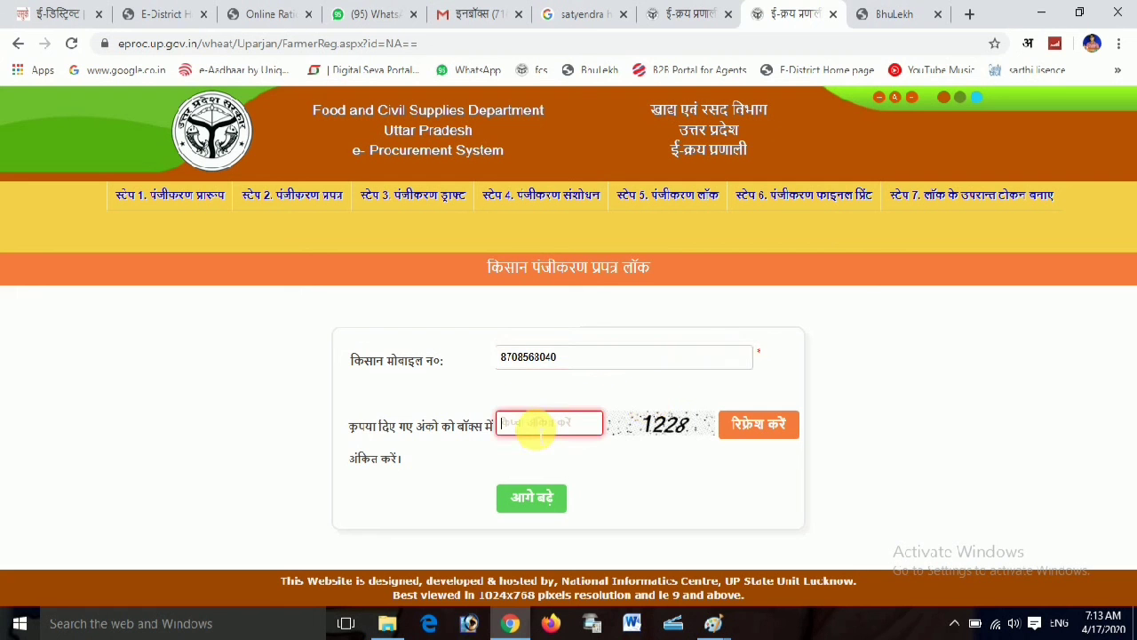
{"action": "left_click", "coordinate": [531, 500]}
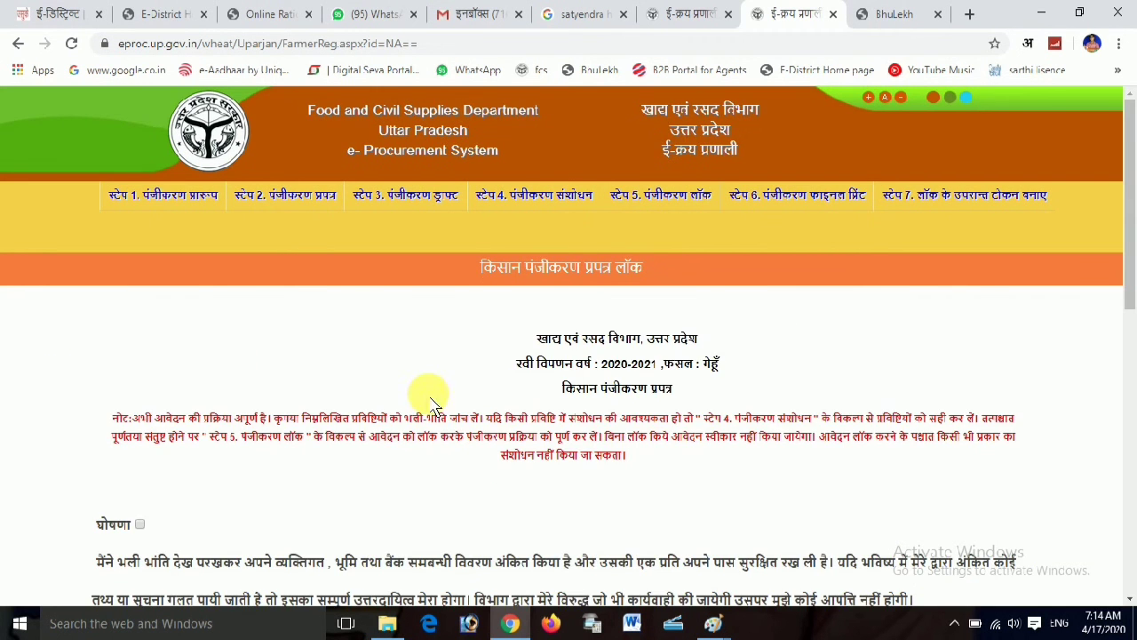
Tick the घोषणा declaration checkbox below the registration form
{"action": "scroll", "coordinate": [101, 293], "scroll_direction": "down", "scroll_amount": 3}
{"action": "left_click", "coordinate": [140, 248]}
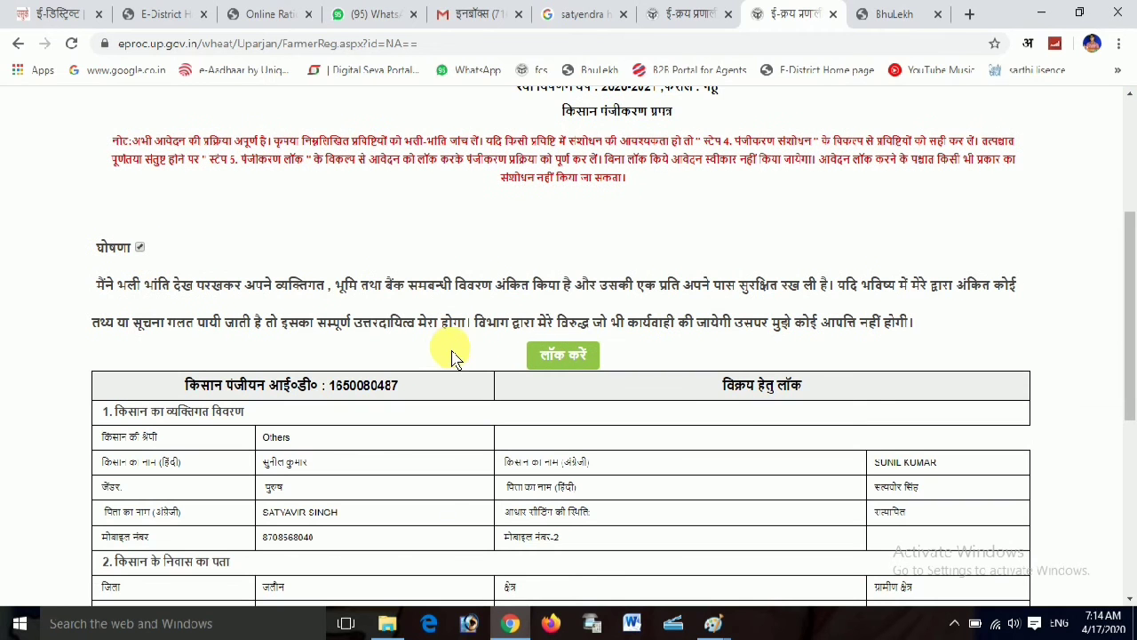
{"action": "scroll", "coordinate": [406, 363], "scroll_direction": "down", "scroll_amount": 5}
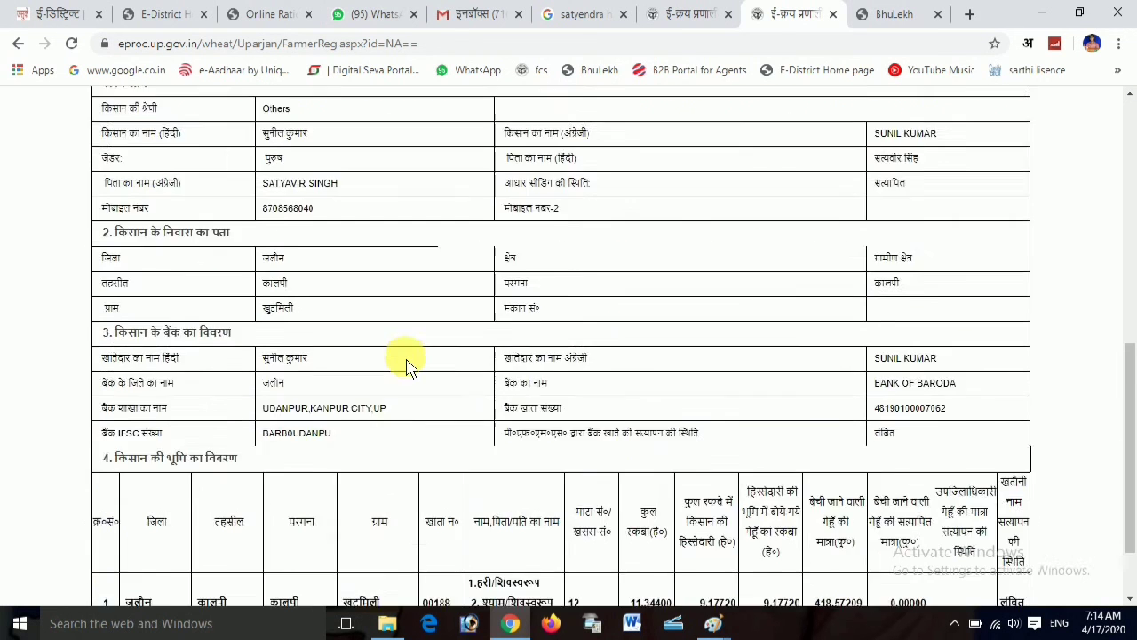
{"action": "scroll", "coordinate": [406, 360], "scroll_direction": "up", "scroll_amount": 10}
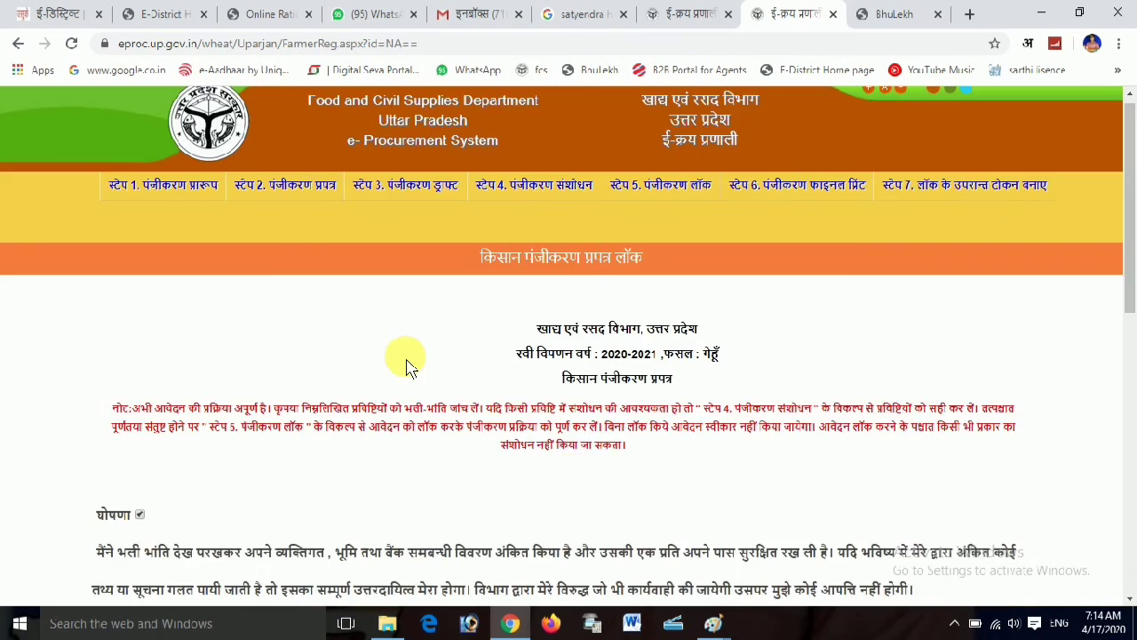
{"action": "scroll", "coordinate": [571, 479], "scroll_direction": "down", "scroll_amount": 2}
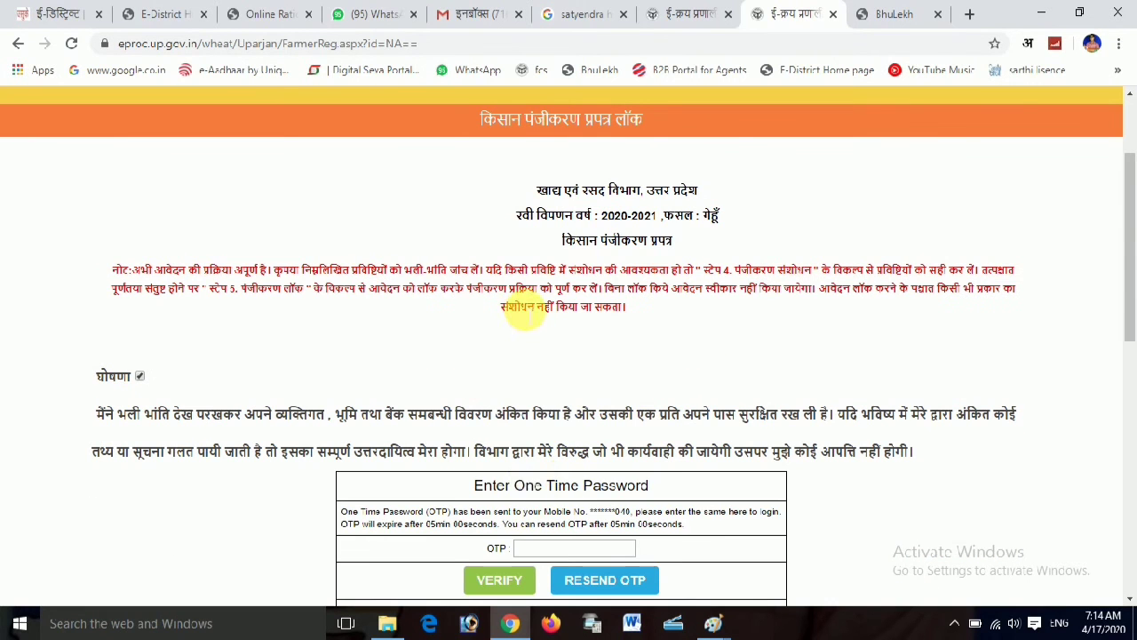
Verify the one-time password from the farmer's mobile so the form is locked for sale
{"action": "left_click", "coordinate": [555, 548]}
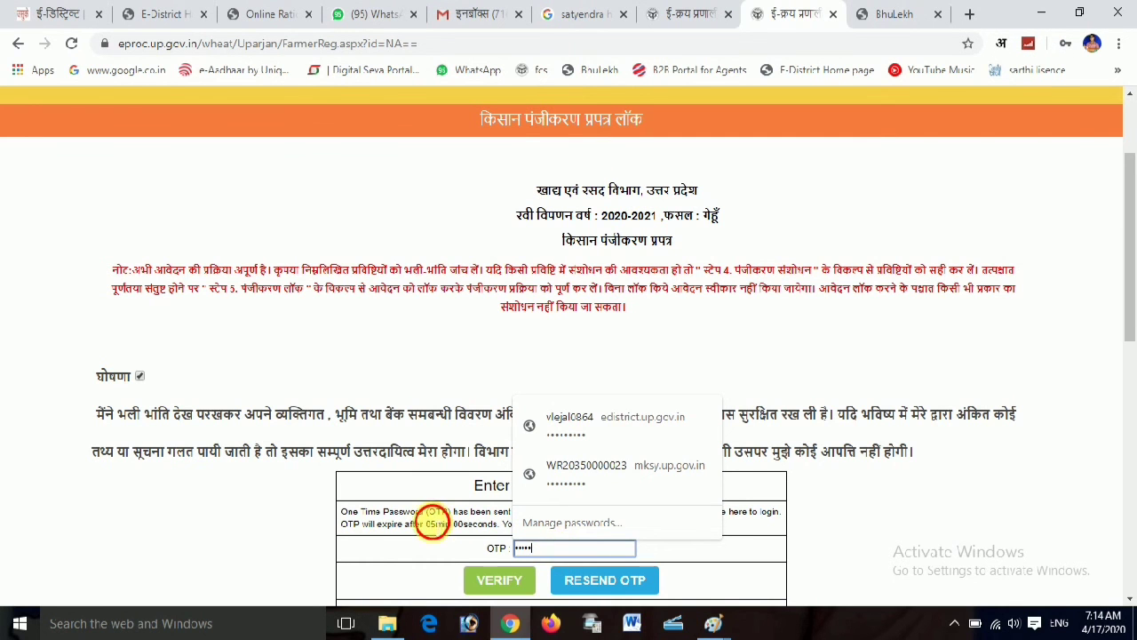
{"action": "left_click", "coordinate": [499, 587]}
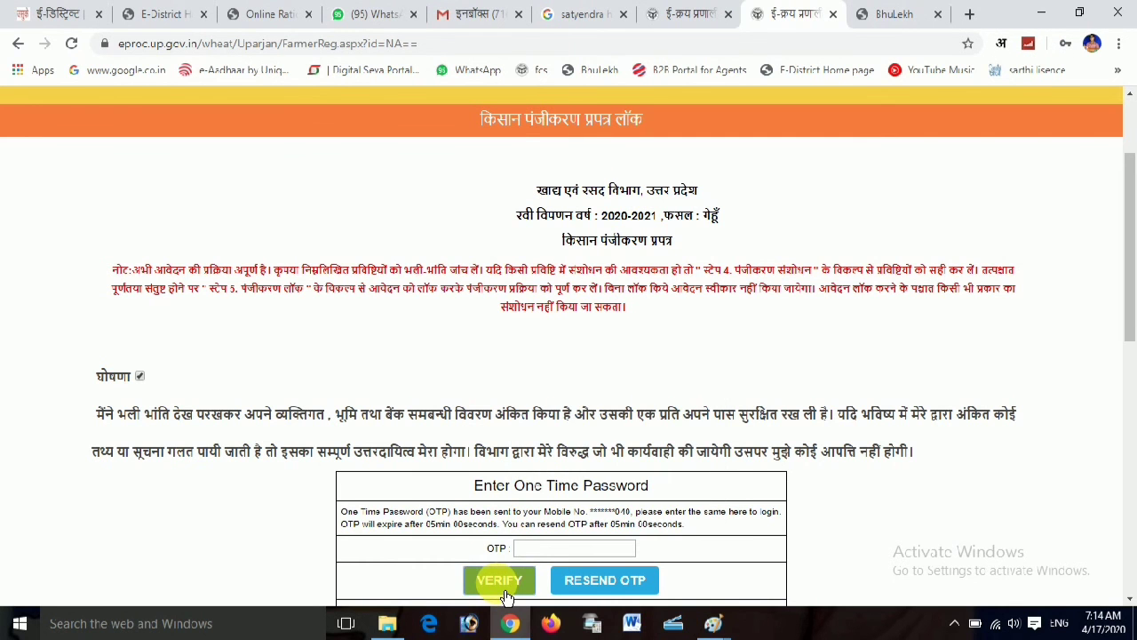
{"action": "scroll", "coordinate": [440, 400], "scroll_direction": "down", "scroll_amount": 3}
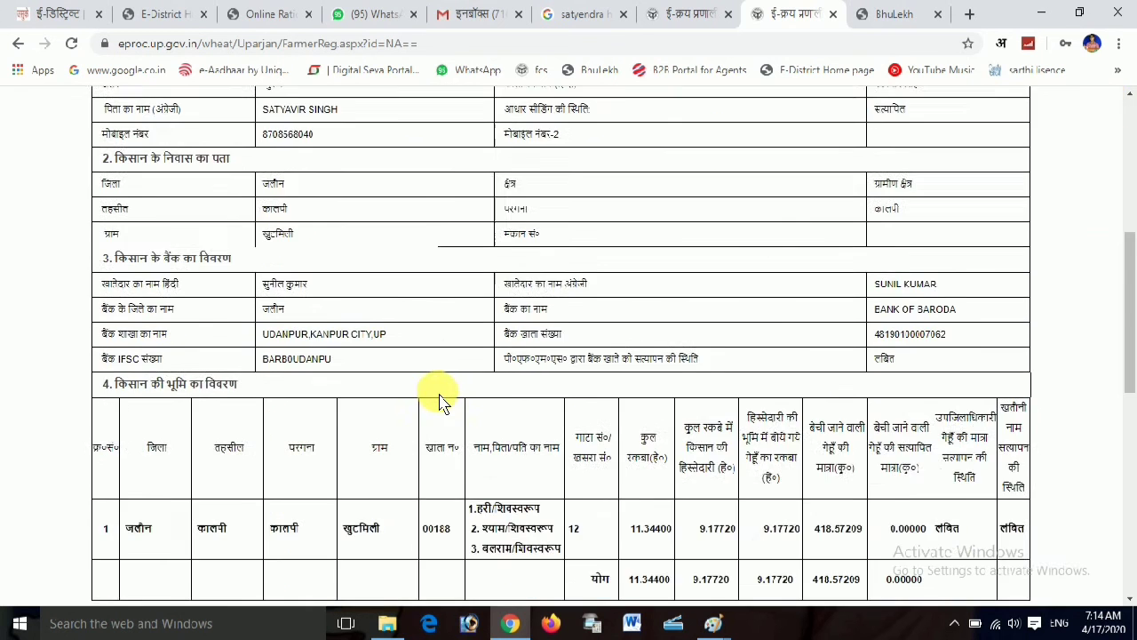
{"action": "scroll", "coordinate": [440, 400], "scroll_direction": "up", "scroll_amount": 3}
{"action": "scroll", "coordinate": [440, 399], "scroll_direction": "up", "scroll_amount": 2}
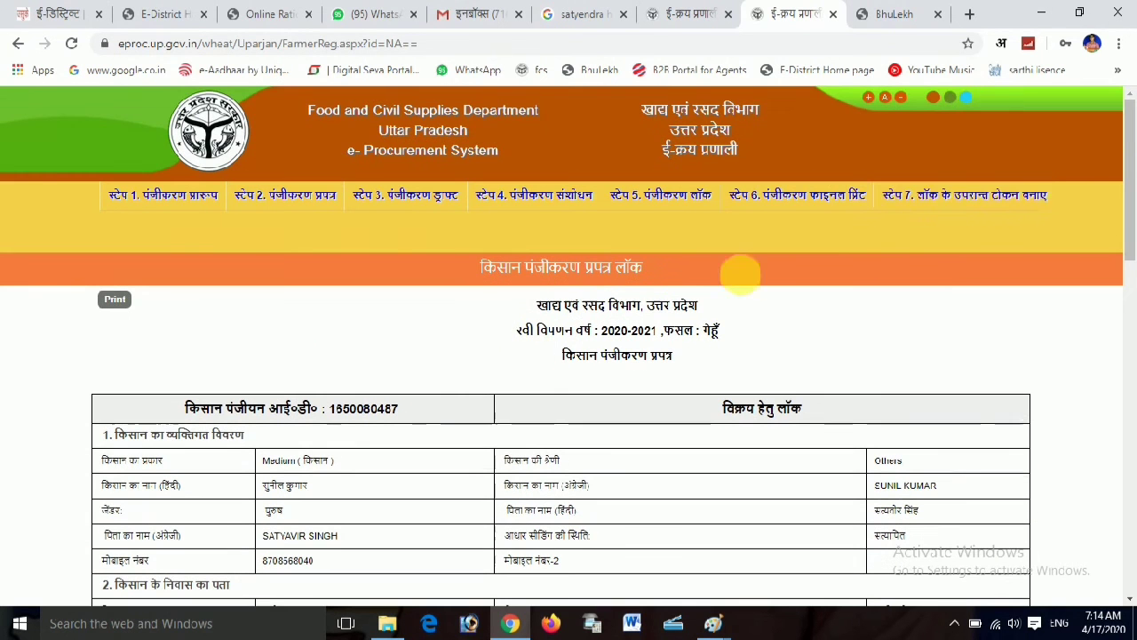
Load the final registration form (फाइनल प्रपत्र) with the farmer's mobile number and captcha, and start printing it
{"action": "left_click", "coordinate": [844, 210]}
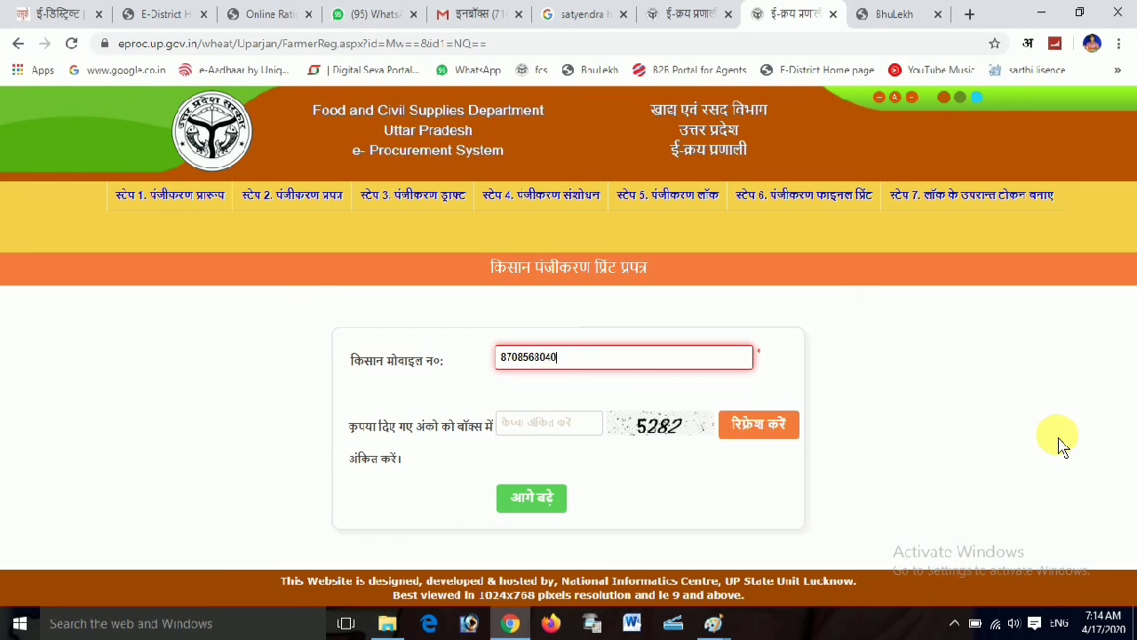
{"action": "left_click", "coordinate": [551, 423]}
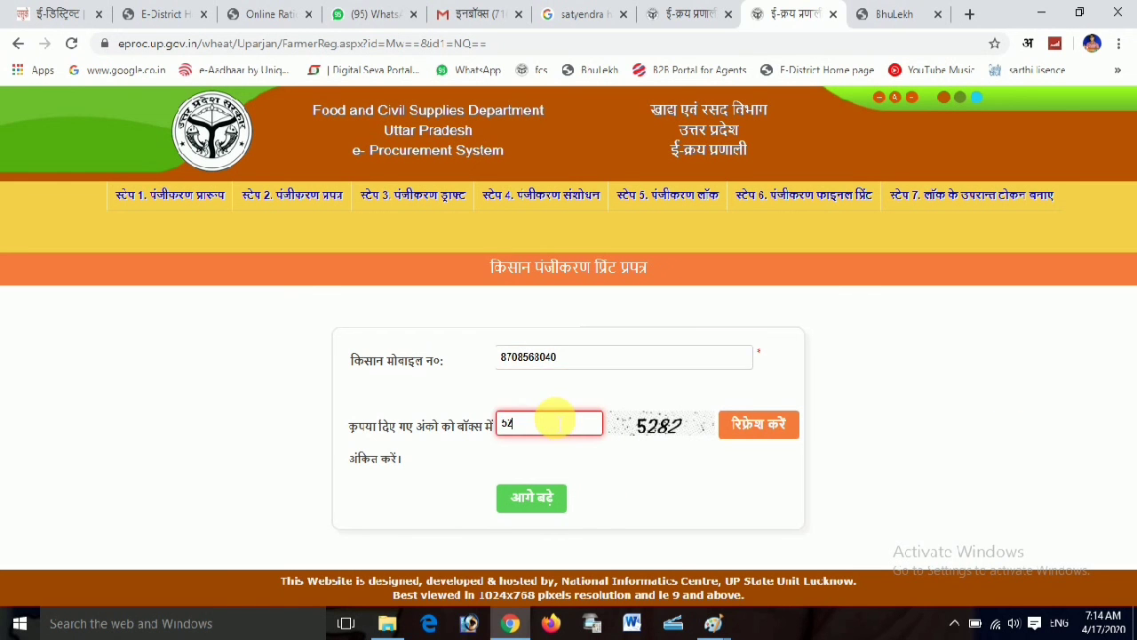
{"action": "left_click", "coordinate": [526, 498]}
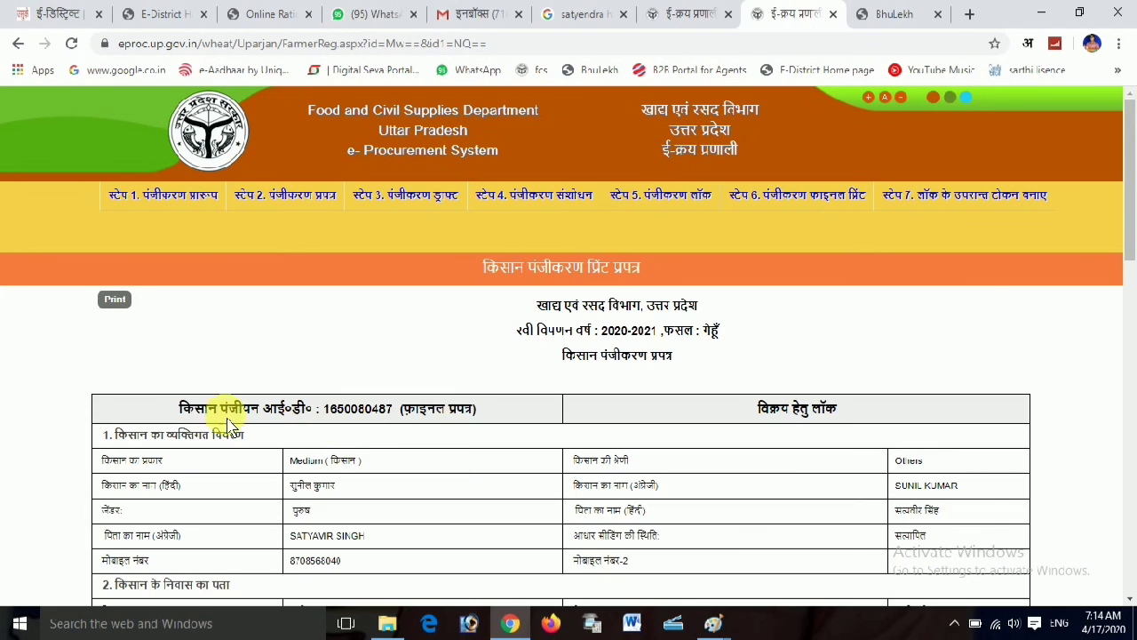
{"action": "left_click", "coordinate": [116, 301]}
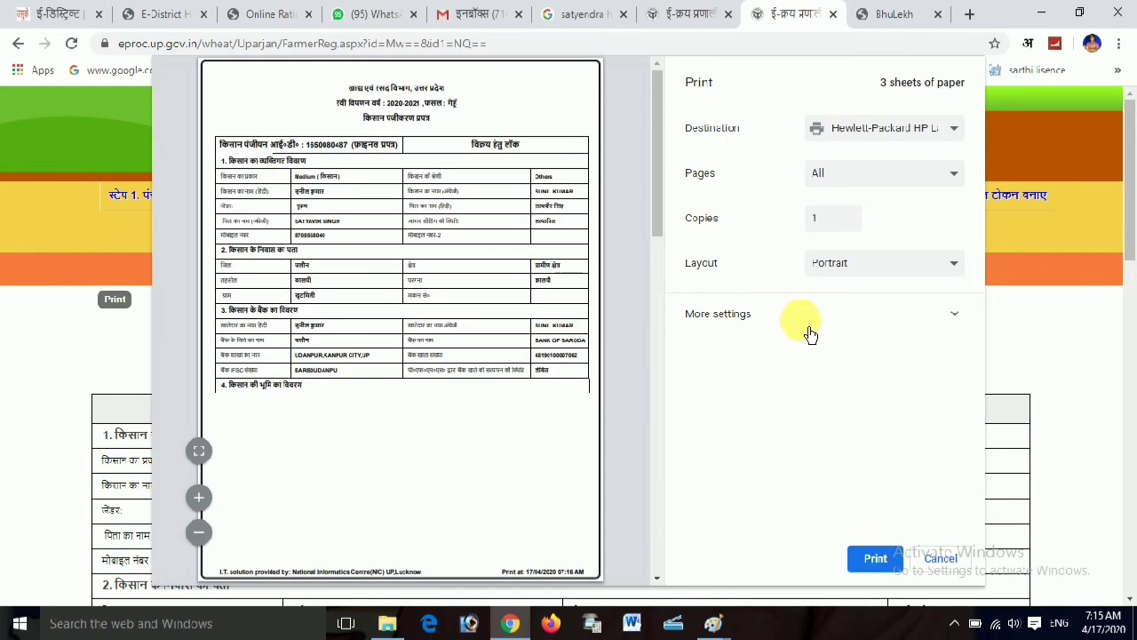
Set the paper size to A4 and print the final registration form
{"action": "left_click", "coordinate": [805, 317]}
{"action": "left_click", "coordinate": [849, 362]}
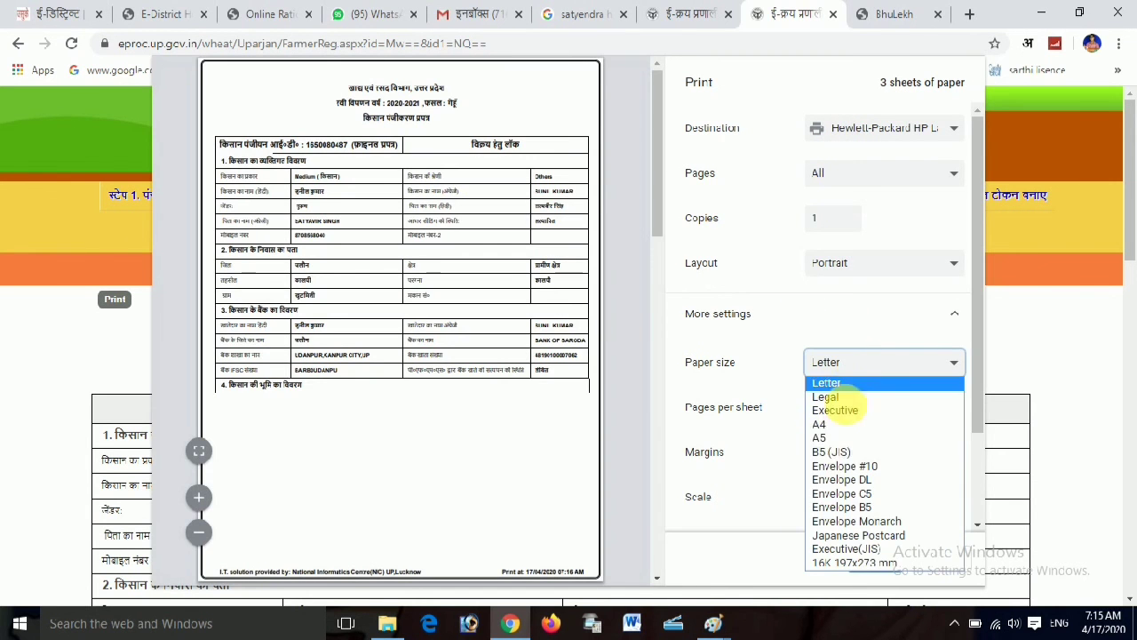
{"action": "left_click", "coordinate": [833, 430]}
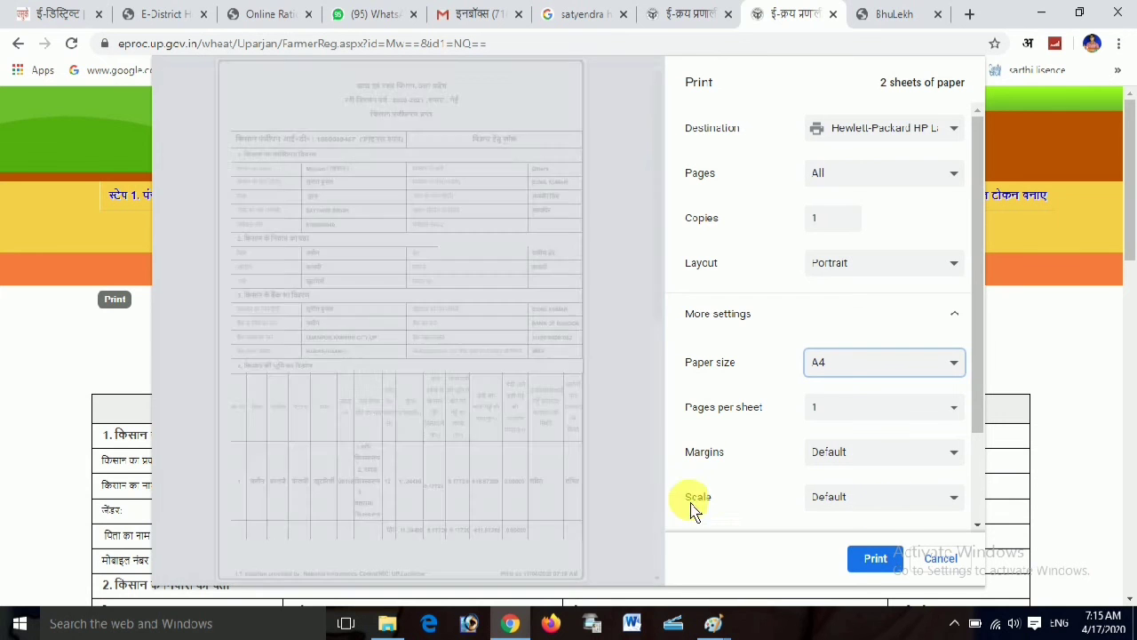
{"action": "scroll", "coordinate": [562, 458], "scroll_direction": "down", "scroll_amount": 8}
{"action": "left_click", "coordinate": [875, 558]}
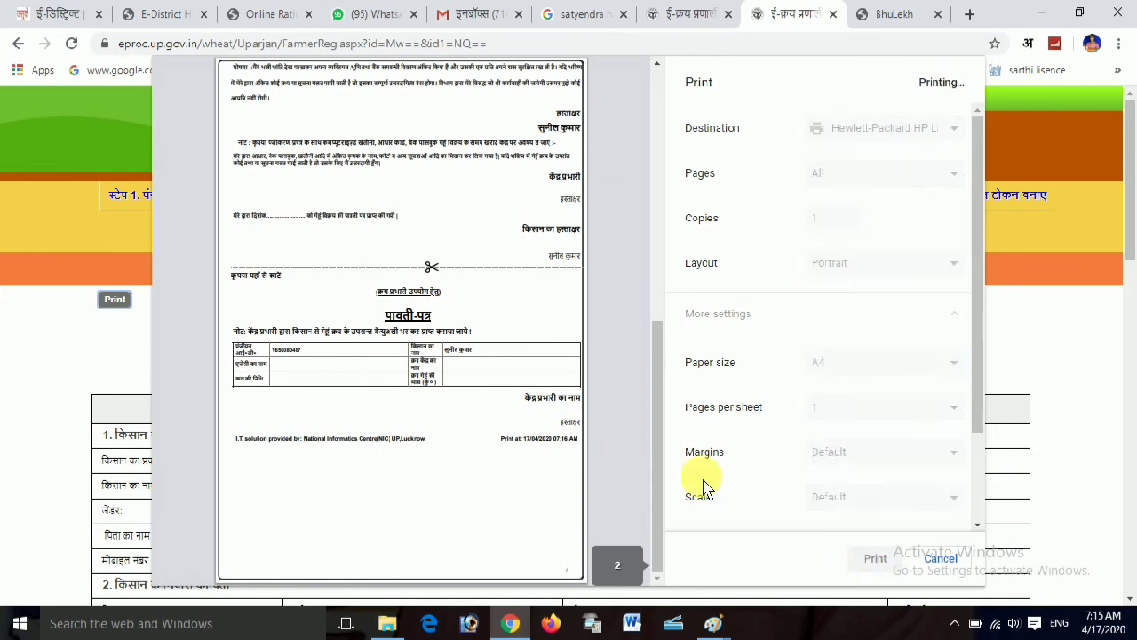
Change the destination to Save as PDF and save the registration form as a PDF
{"action": "left_click", "coordinate": [120, 302]}
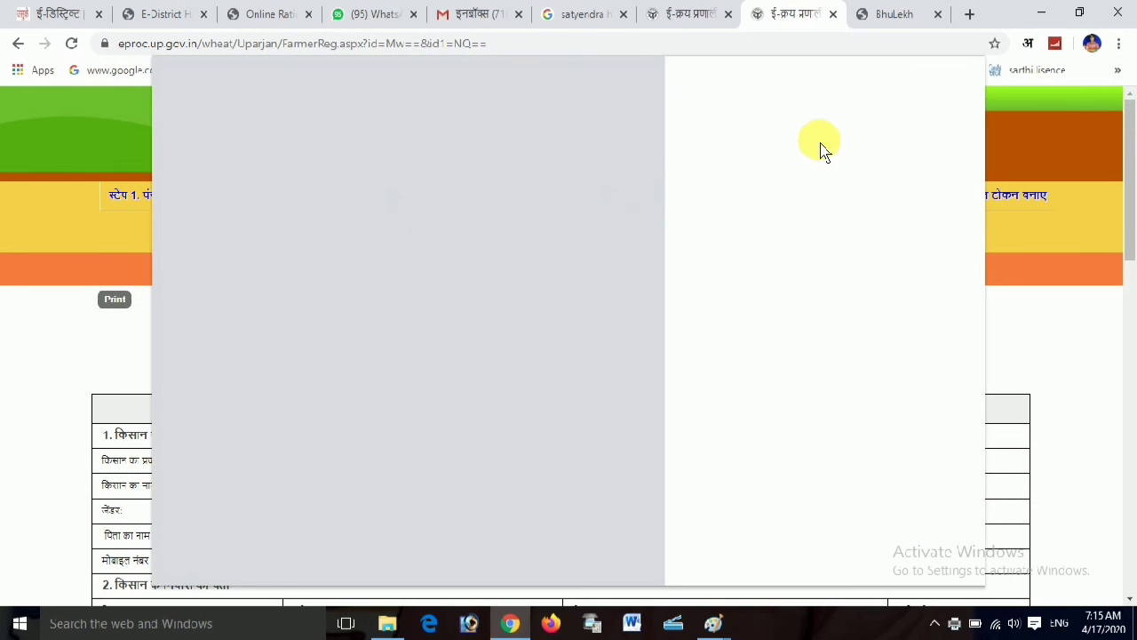
{"action": "left_click", "coordinate": [867, 129]}
{"action": "left_click", "coordinate": [858, 180]}
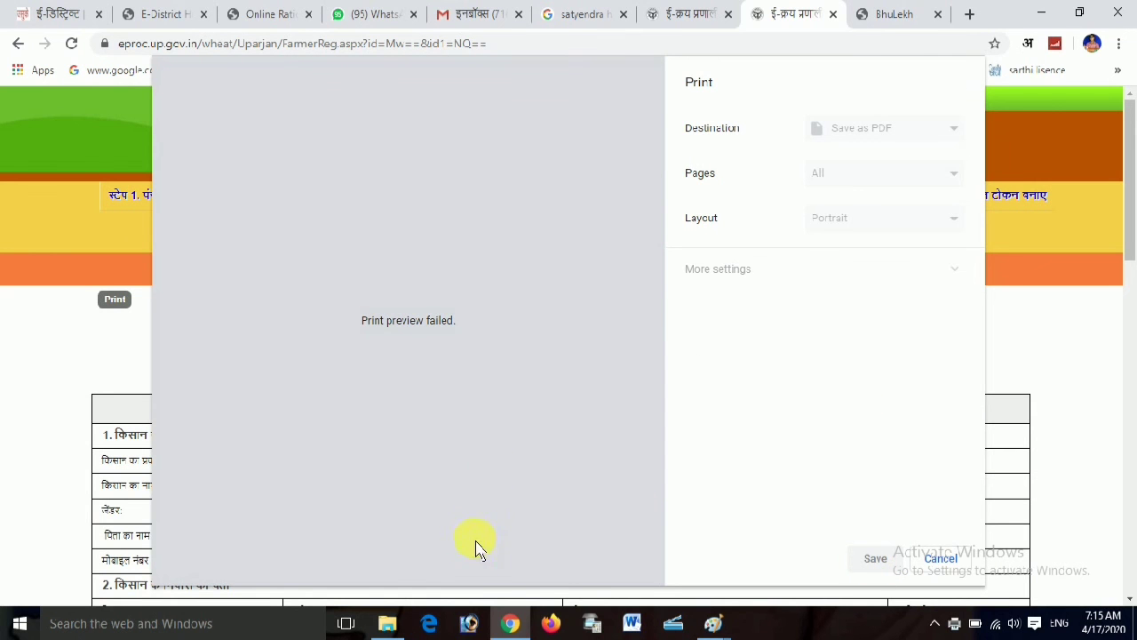
{"action": "left_click", "coordinate": [942, 577]}
{"action": "left_click", "coordinate": [114, 300]}
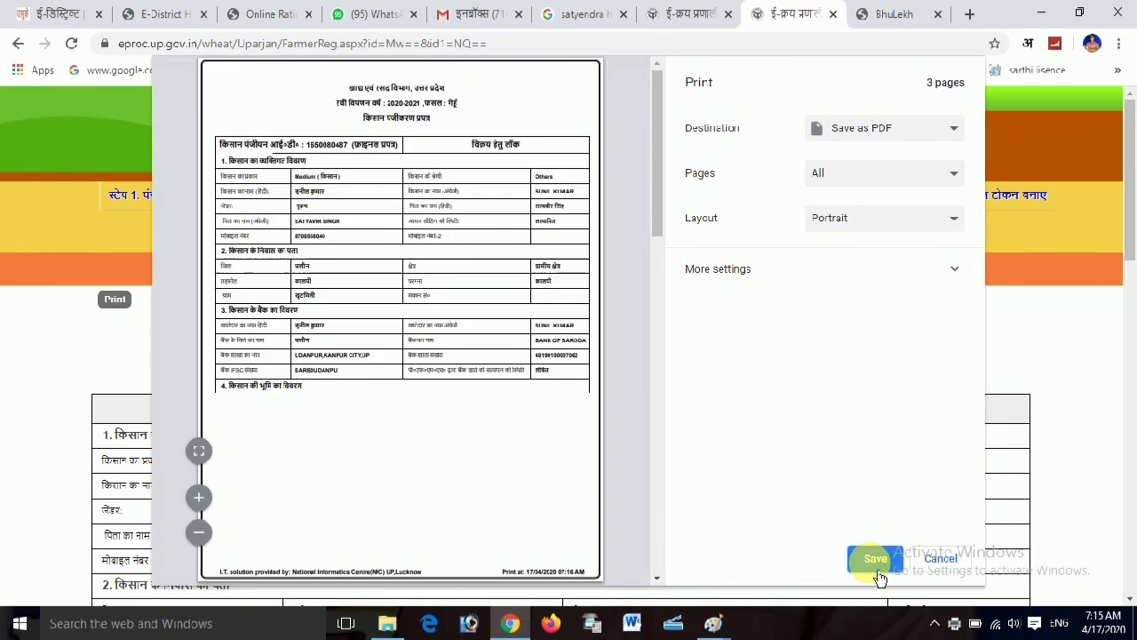
{"action": "left_click", "coordinate": [875, 560]}
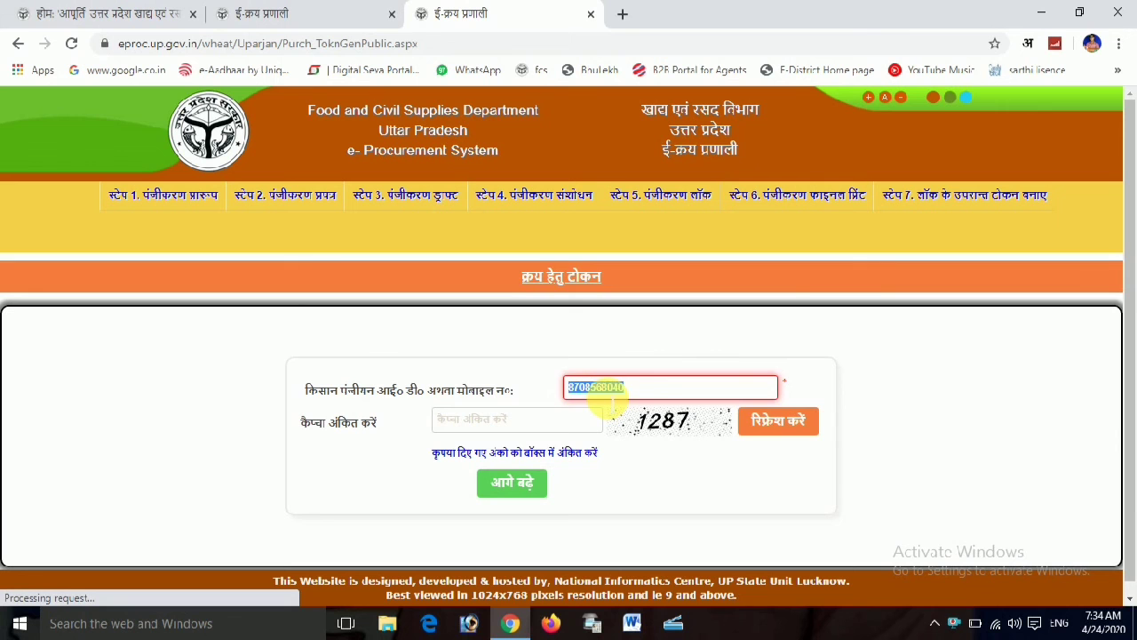
Enter captcha 1207 and submit the farmer's number to open the purchase token form
{"action": "left_click", "coordinate": [513, 431]}
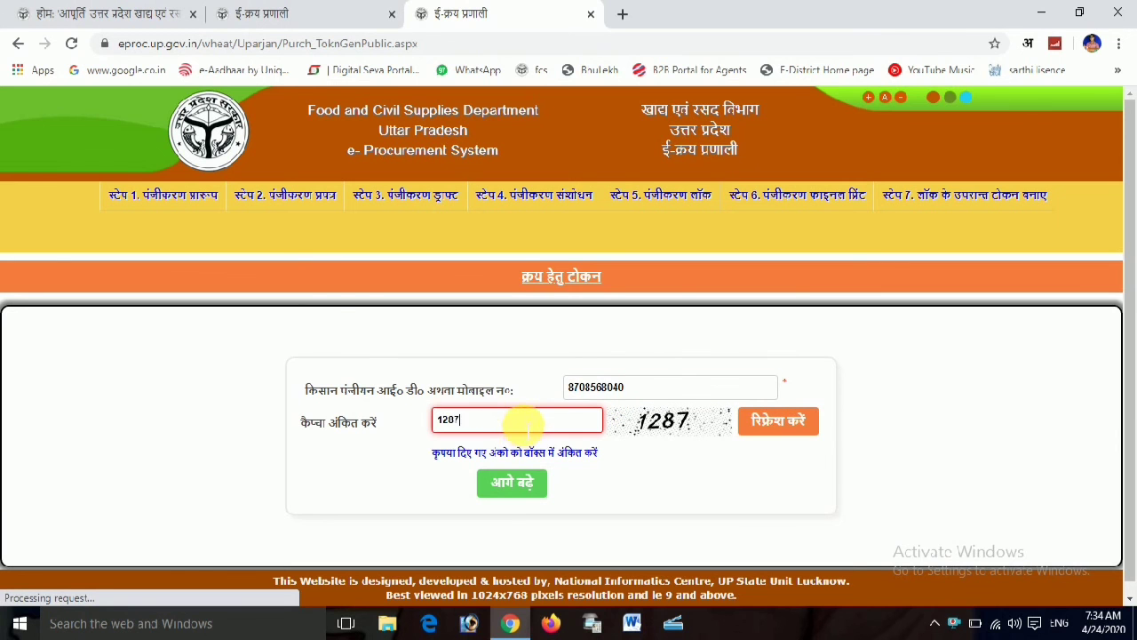
{"action": "left_click", "coordinate": [525, 492]}
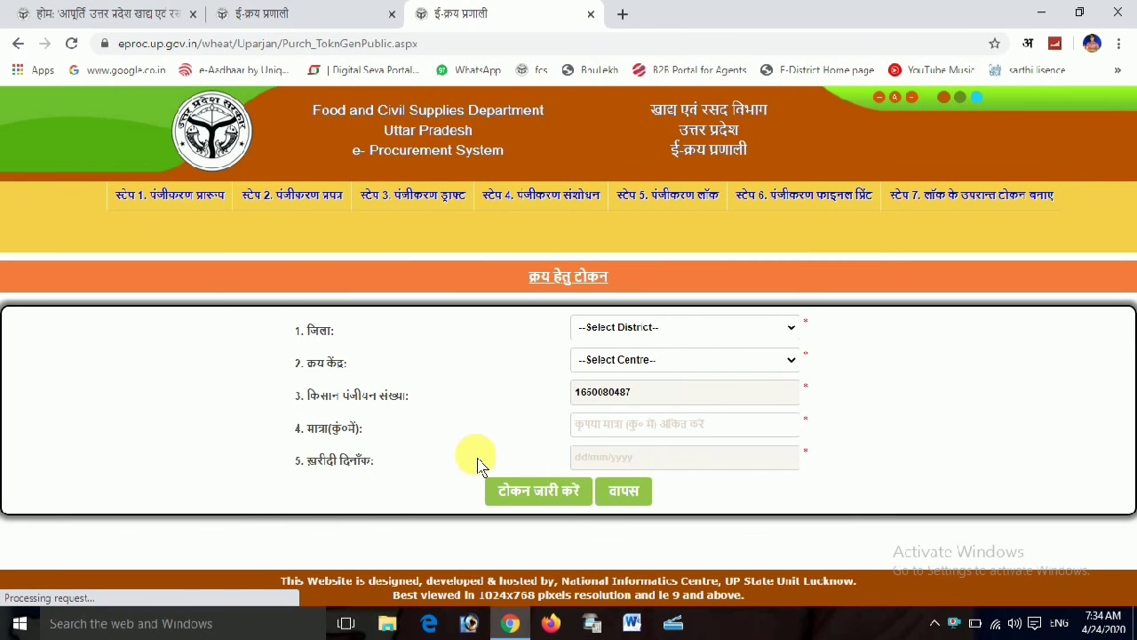
Select जलौन as the district on the token form
{"action": "left_click", "coordinate": [647, 329]}
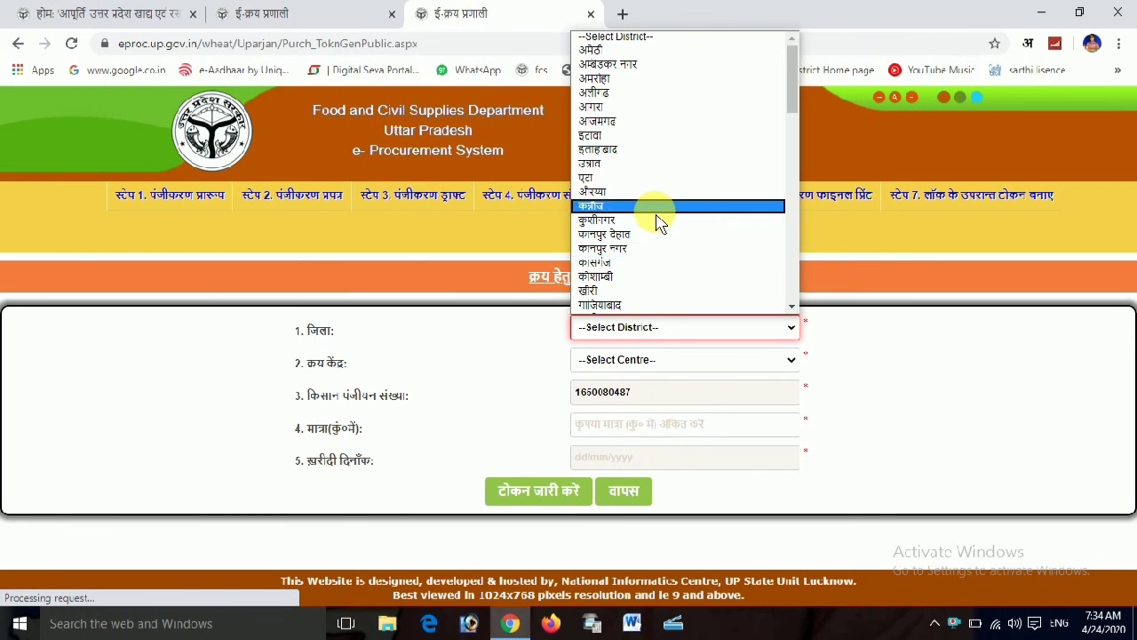
{"action": "scroll", "coordinate": [652, 228], "scroll_direction": "down", "scroll_amount": 6}
{"action": "scroll", "coordinate": [645, 266], "scroll_direction": "down", "scroll_amount": 5}
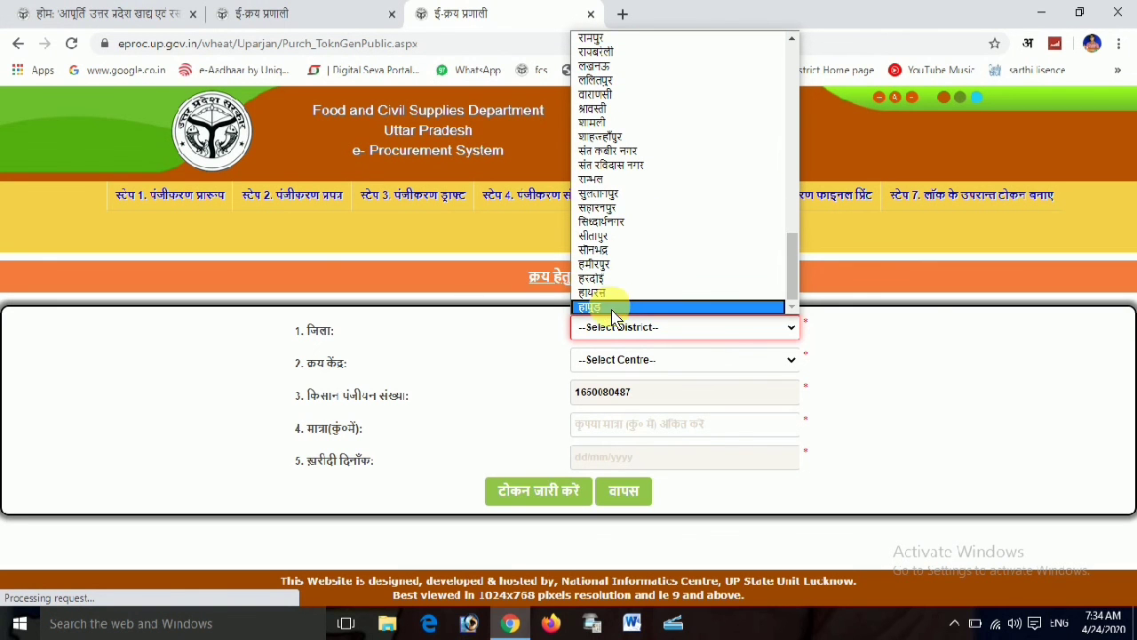
{"action": "scroll", "coordinate": [617, 306], "scroll_direction": "up", "scroll_amount": 11}
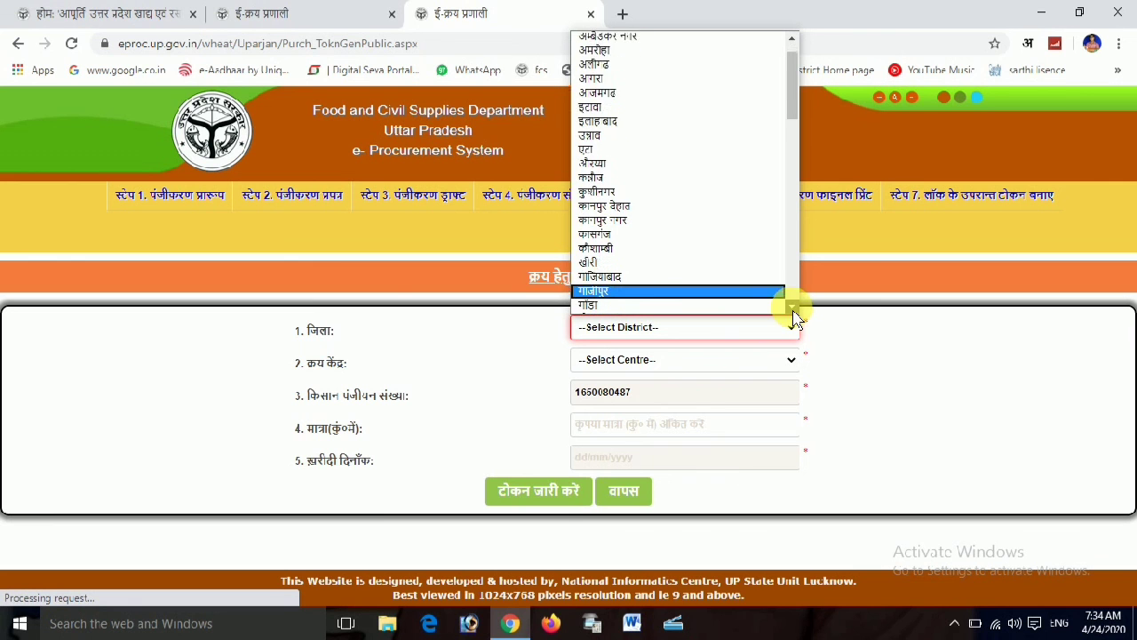
{"action": "scroll", "coordinate": [795, 313], "scroll_direction": "down", "scroll_amount": 3}
{"action": "left_click", "coordinate": [642, 259]}
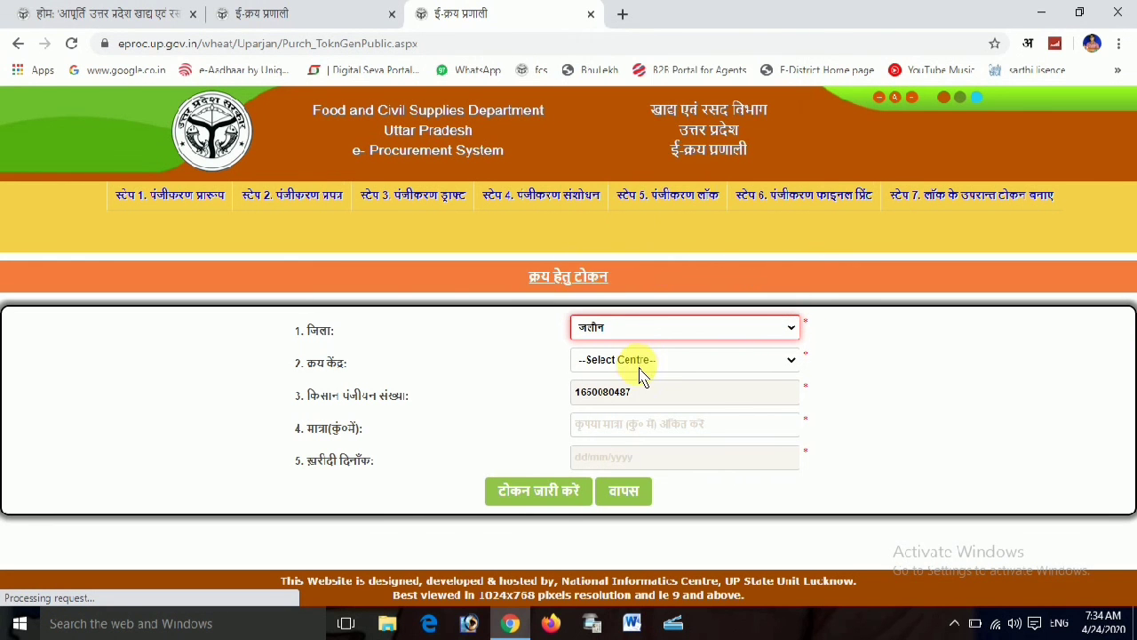
Choose खाद्य विभाग की विपणन शाखा कदौरा नगर पंचायत as the purchase centre
{"action": "left_click", "coordinate": [646, 365]}
{"action": "left_click", "coordinate": [647, 365]}
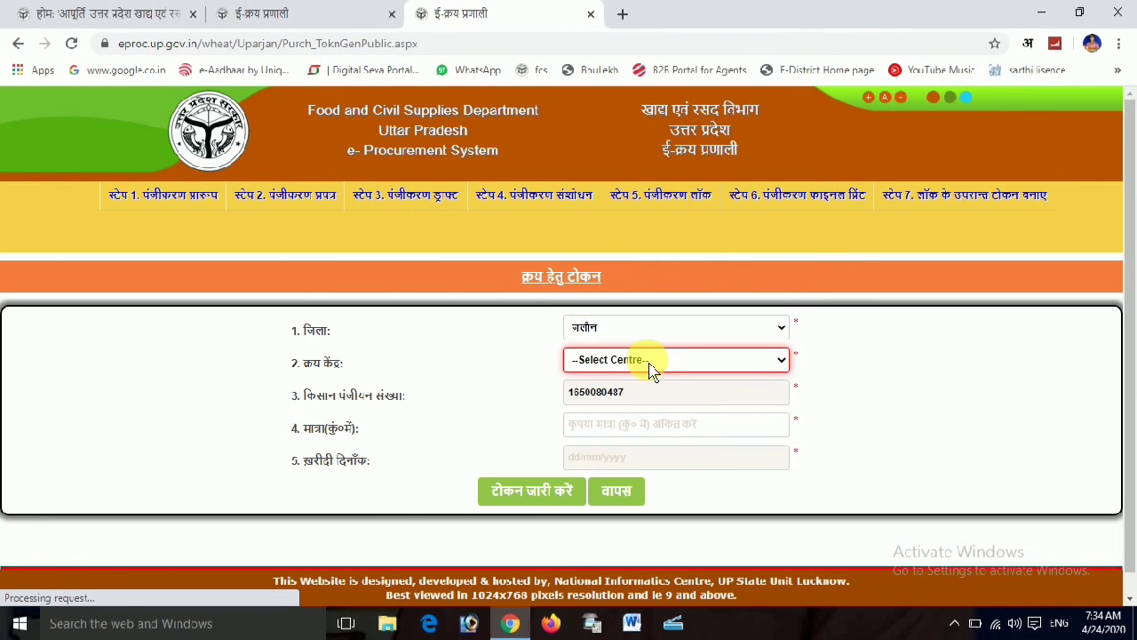
{"action": "left_click", "coordinate": [648, 366]}
{"action": "left_click", "coordinate": [649, 367]}
{"action": "left_click", "coordinate": [649, 365]}
{"action": "left_click", "coordinate": [649, 366]}
{"action": "left_click", "coordinate": [649, 365]}
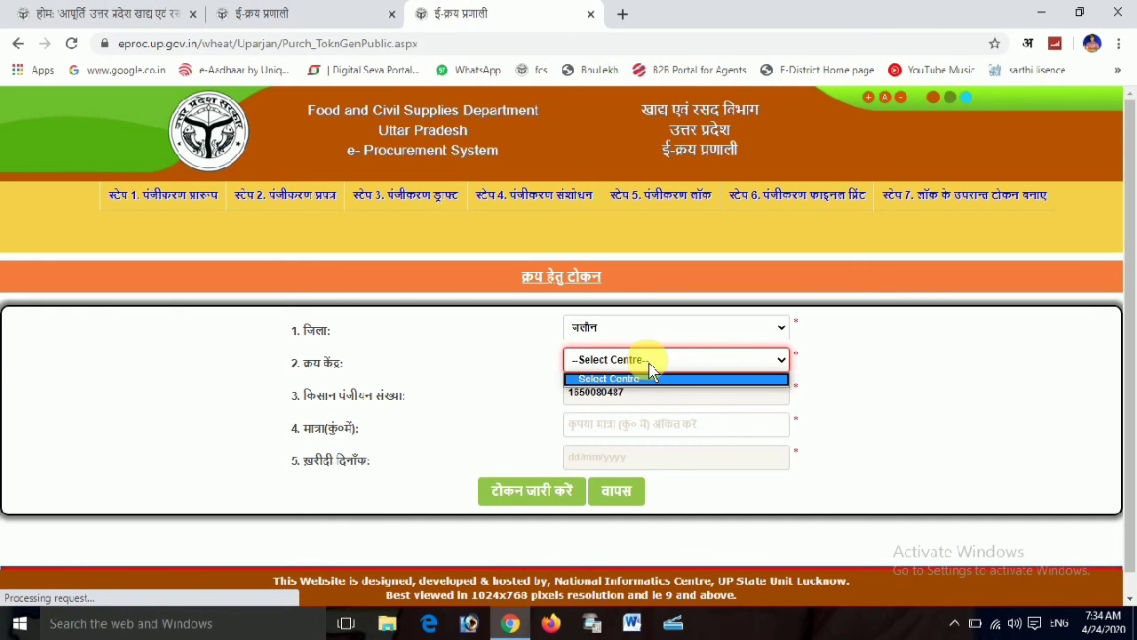
{"action": "left_click", "coordinate": [649, 365]}
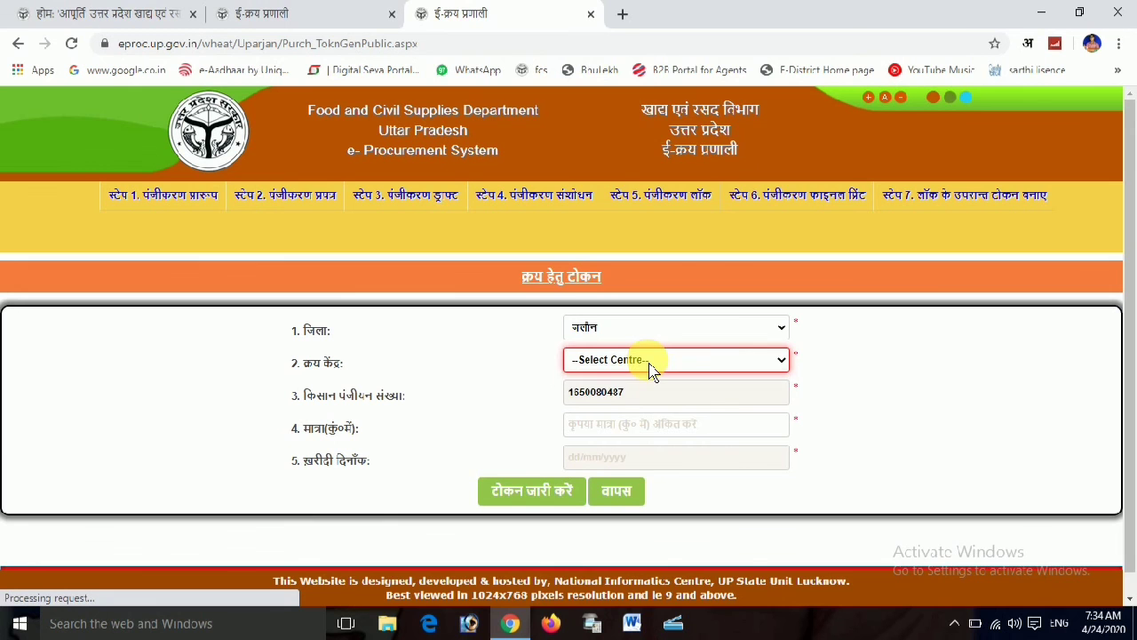
{"action": "left_click", "coordinate": [649, 365]}
{"action": "left_click", "coordinate": [649, 365]}
{"action": "left_click", "coordinate": [649, 365]}
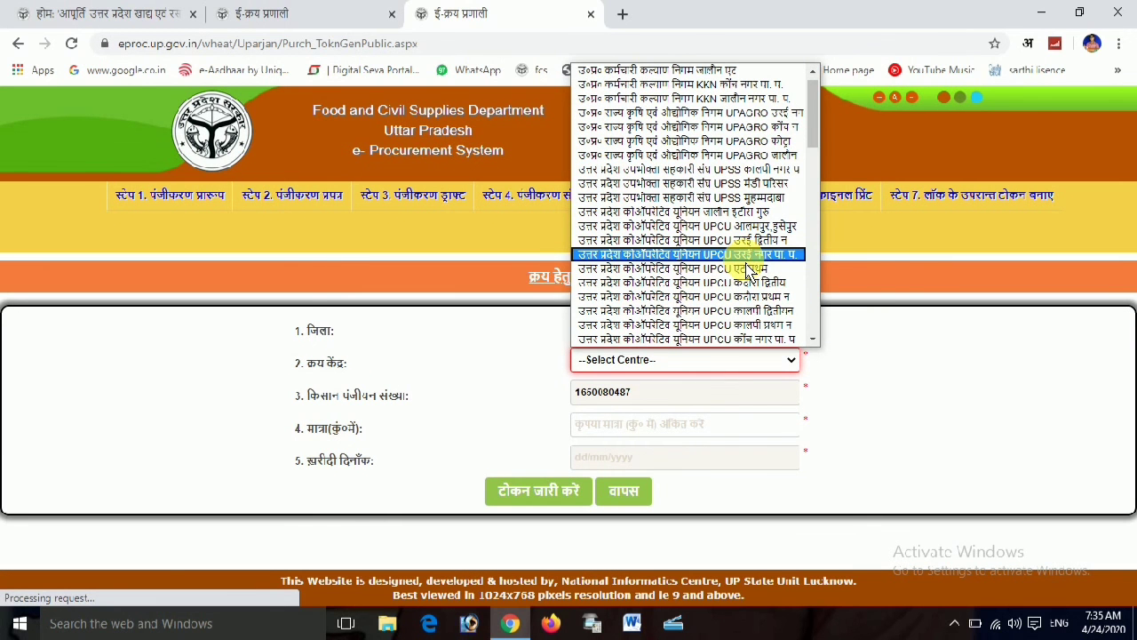
{"action": "scroll", "coordinate": [722, 329], "scroll_direction": "down", "scroll_amount": 3}
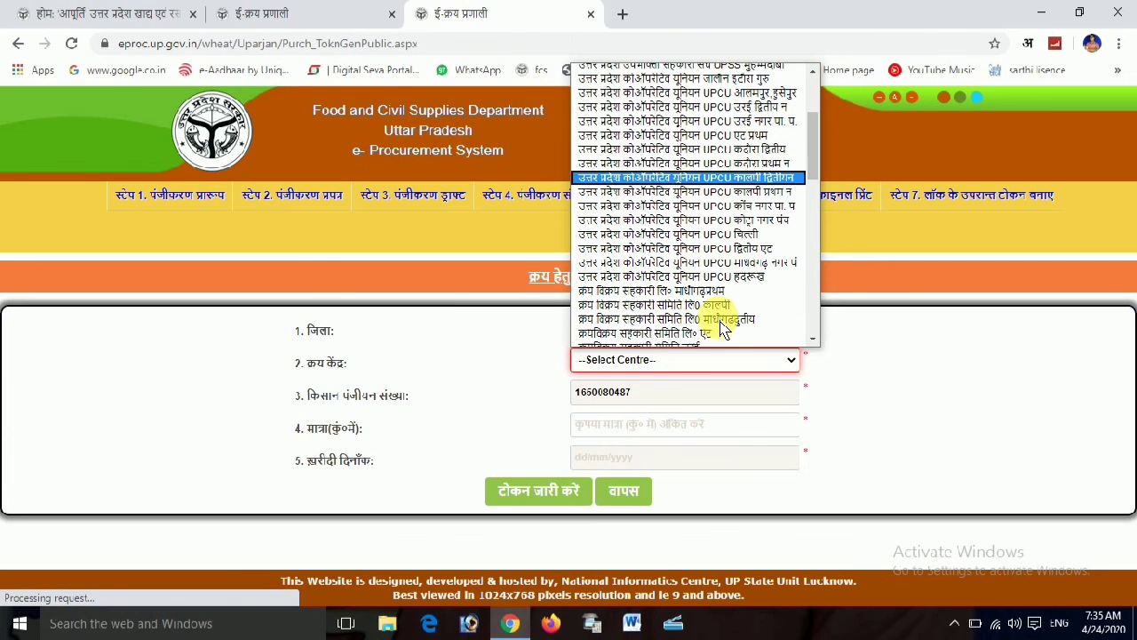
{"action": "scroll", "coordinate": [722, 329], "scroll_direction": "down", "scroll_amount": 8}
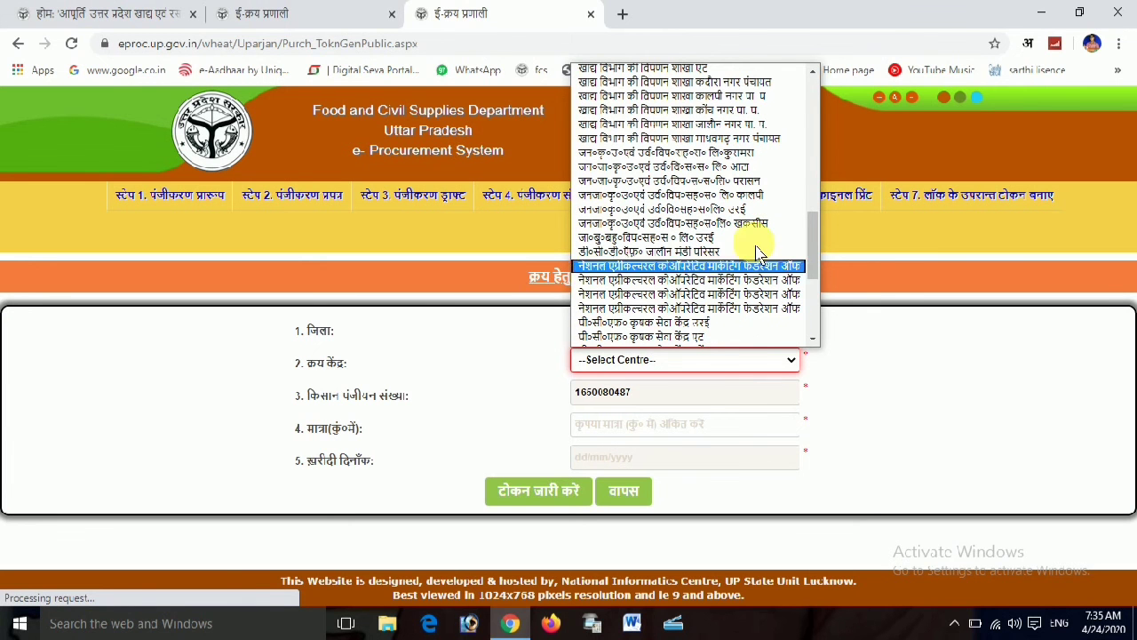
{"action": "left_click", "coordinate": [812, 71]}
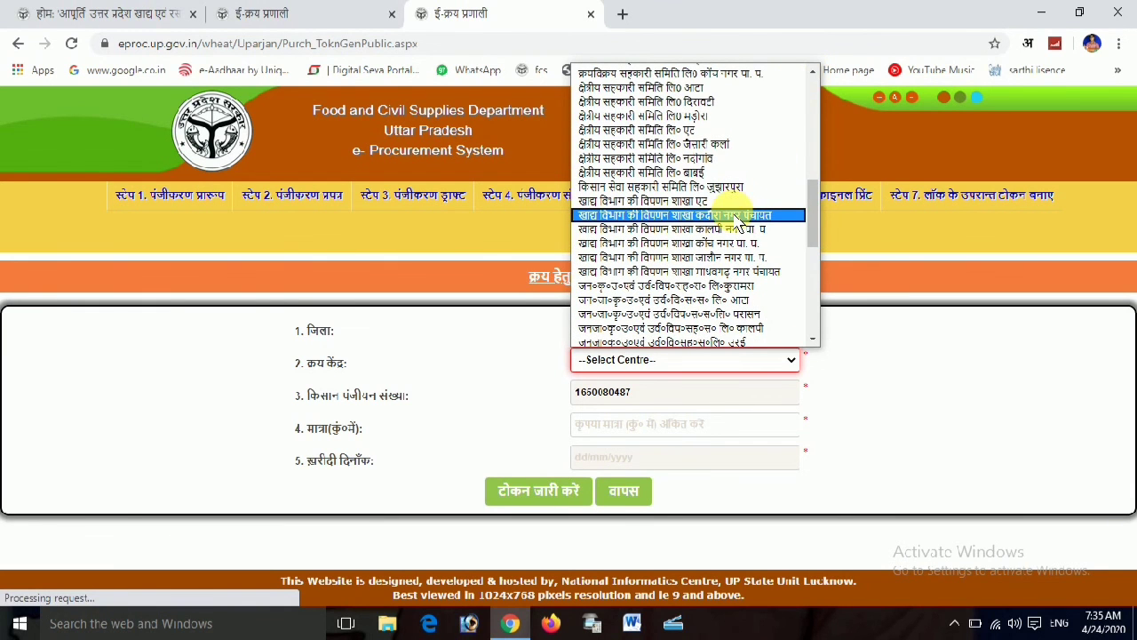
{"action": "left_click", "coordinate": [736, 216]}
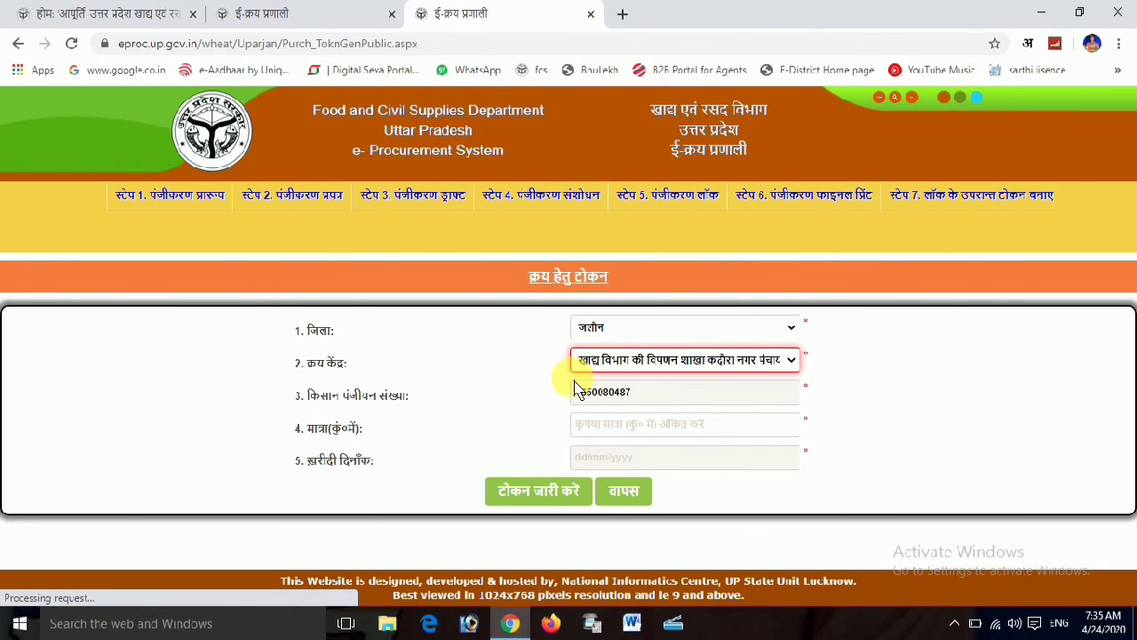
Enter 170 as the purchase quantity and open the purchase date calendar
{"action": "left_click", "coordinate": [597, 425]}
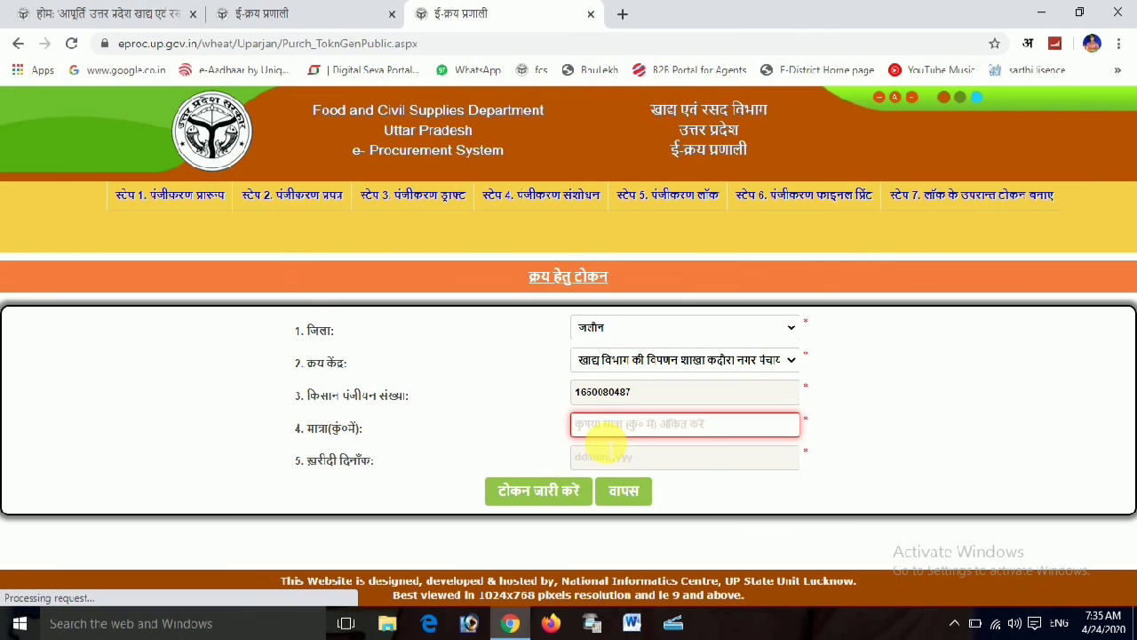
{"action": "type", "text": "170"}
{"action": "left_click", "coordinate": [634, 457]}
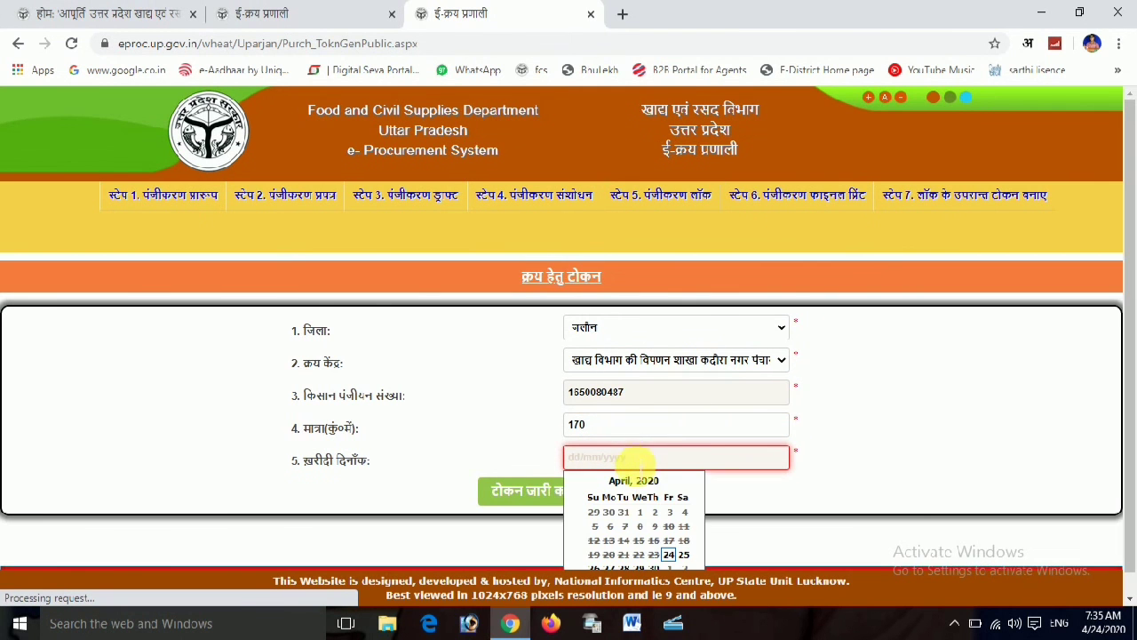
{"action": "scroll", "coordinate": [711, 471], "scroll_direction": "down", "scroll_amount": 1}
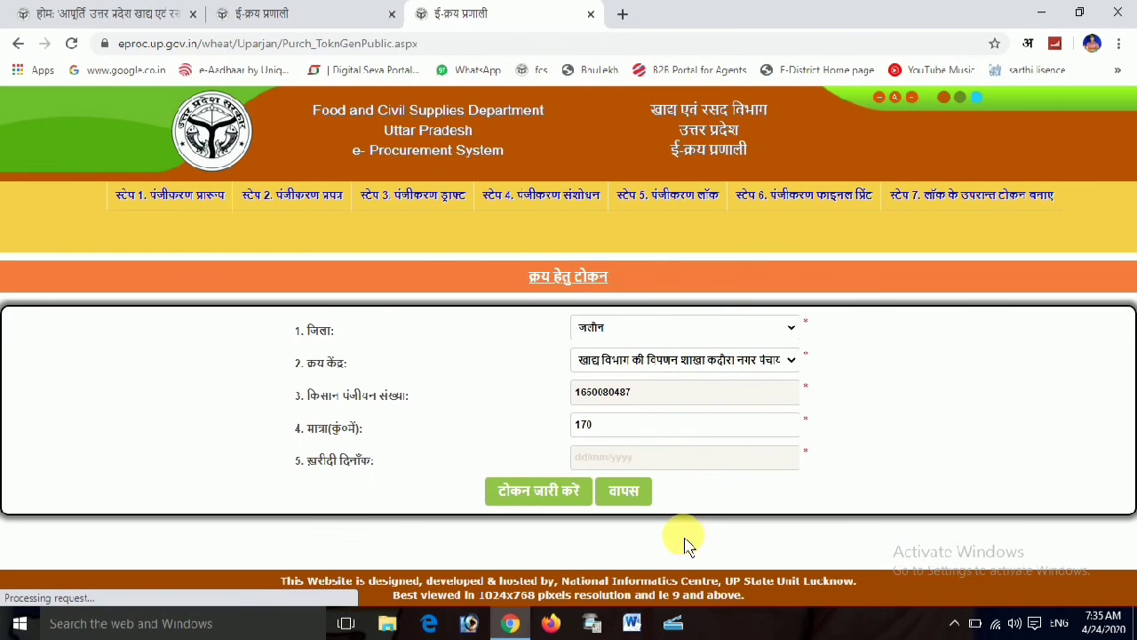
{"action": "left_click", "coordinate": [648, 456]}
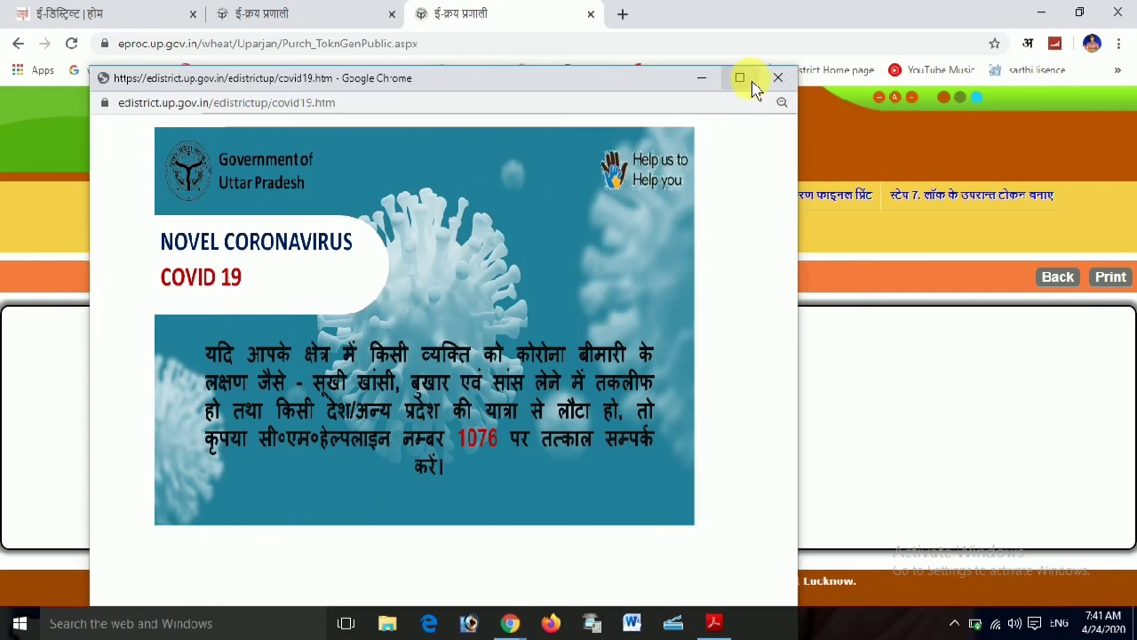
Dismiss the COVID-19 advisory and print the issued token for 170 quintals dated 07-05-2020
{"action": "left_click", "coordinate": [754, 86]}
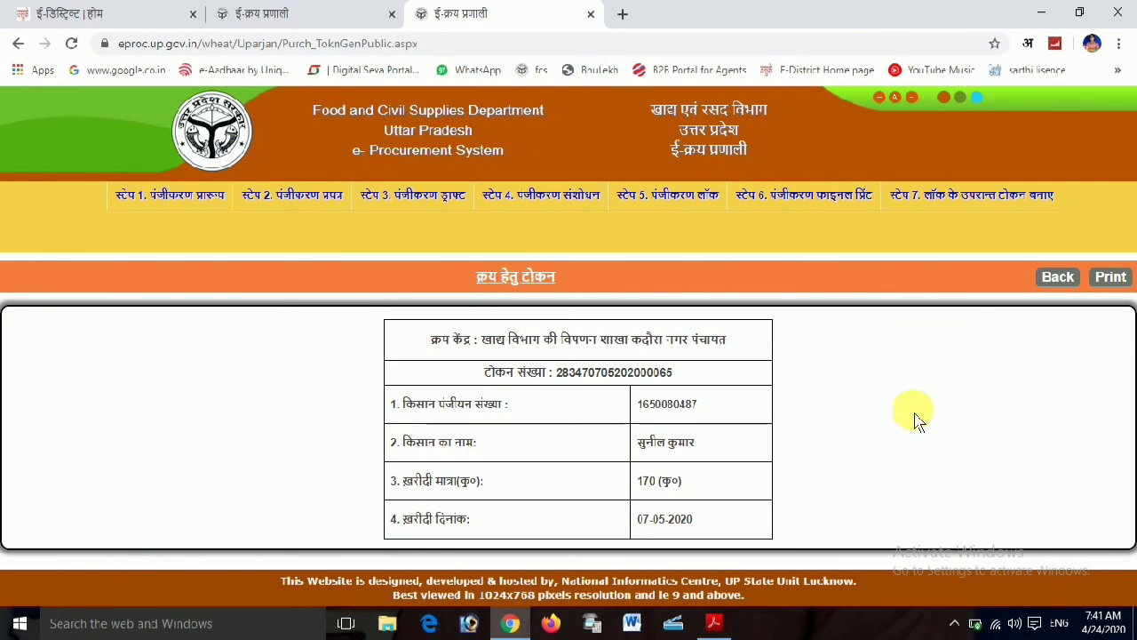
{"action": "left_click", "coordinate": [1110, 277]}
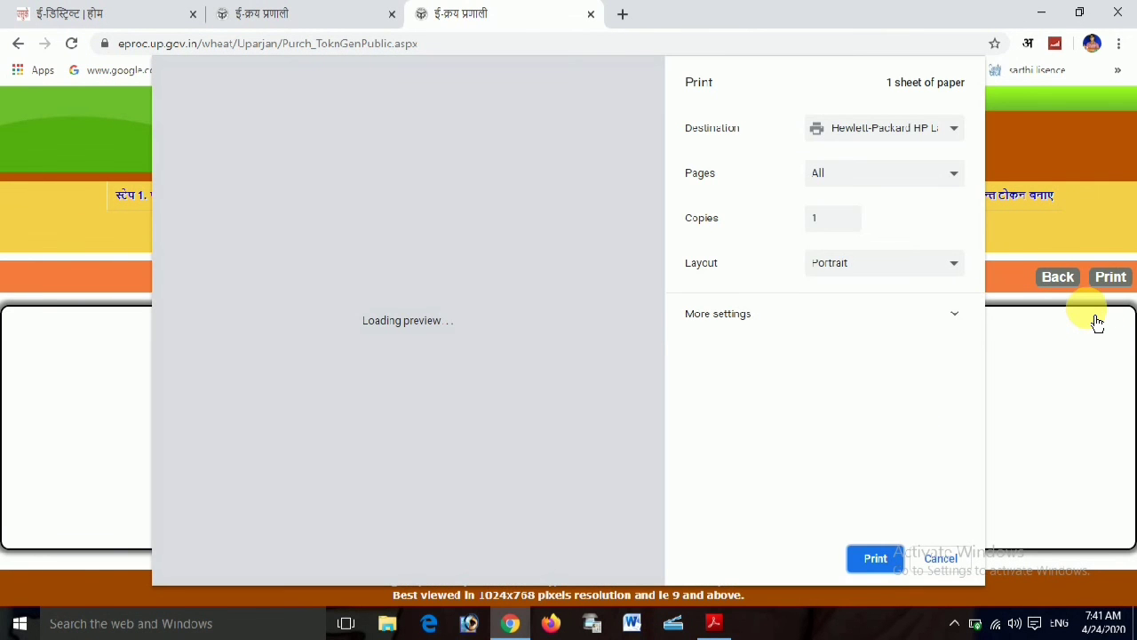